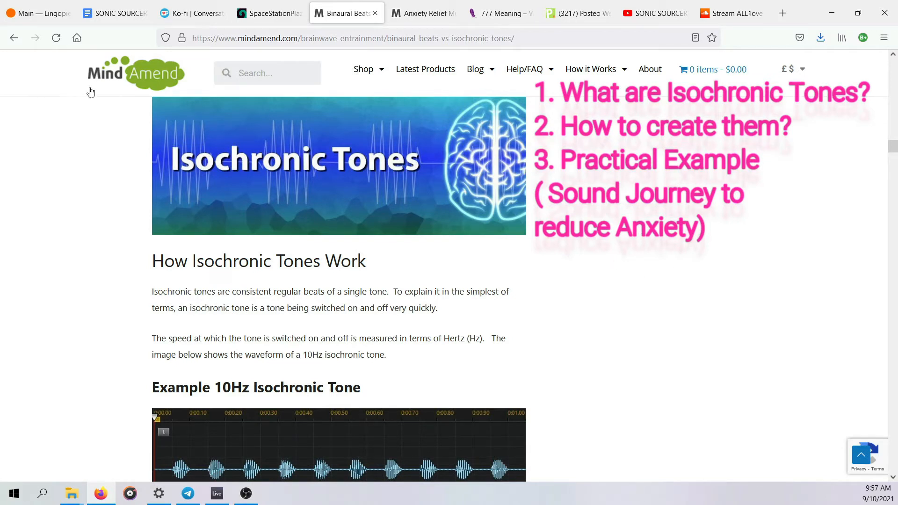
Step: Read how isochronic tones work, including the 10Hz waveform example, the key benefits and the further reading section
mouse_move(380, 80)
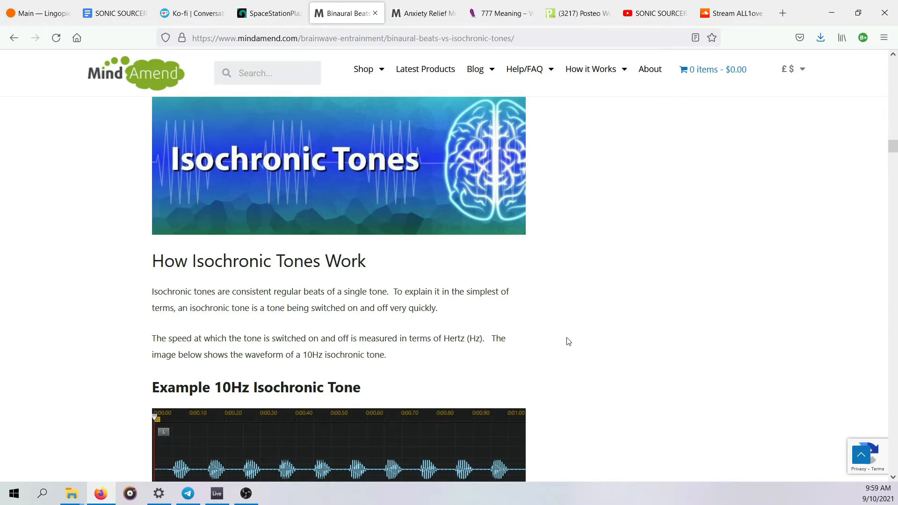
scroll(588, 340, "down", 4)
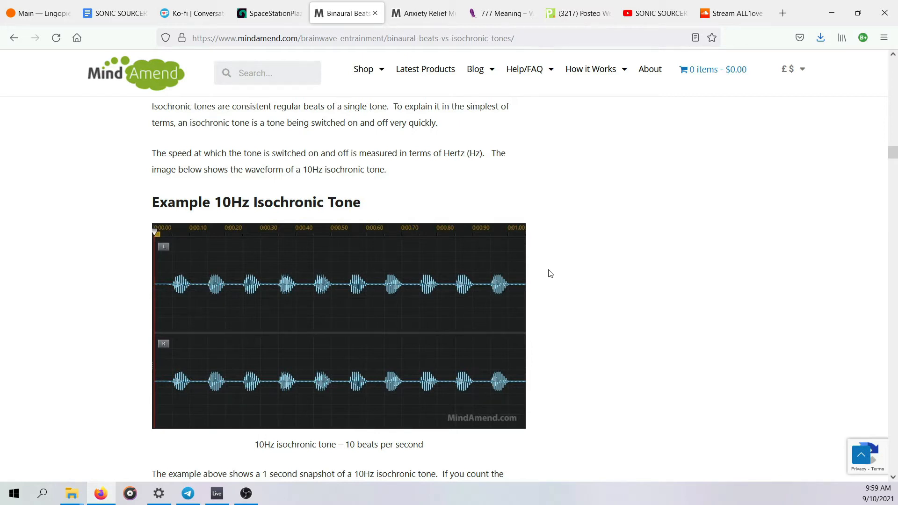
scroll(550, 274, "down", 5)
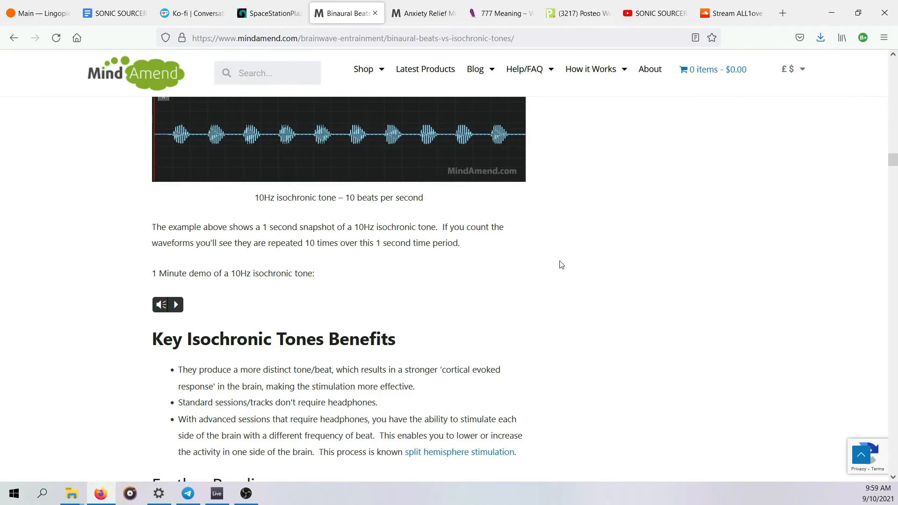
scroll(561, 265, "down", 1)
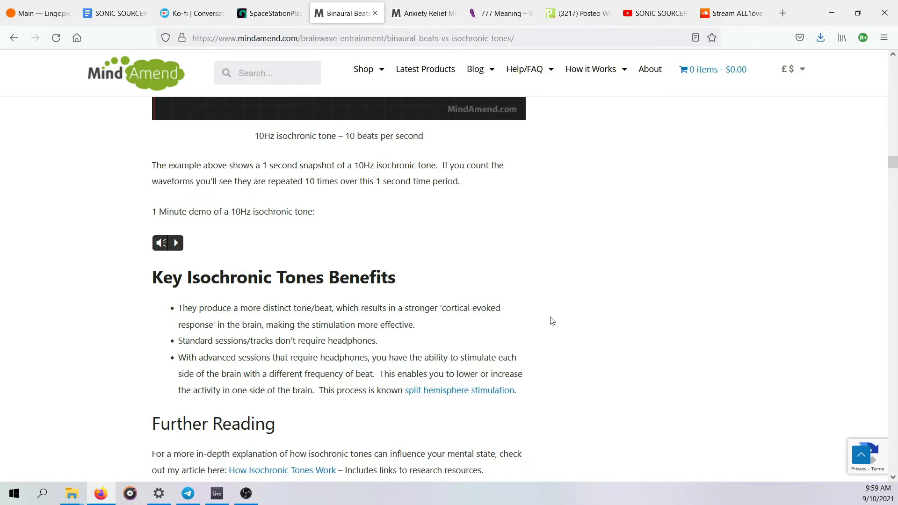
scroll(552, 321, "down", 1)
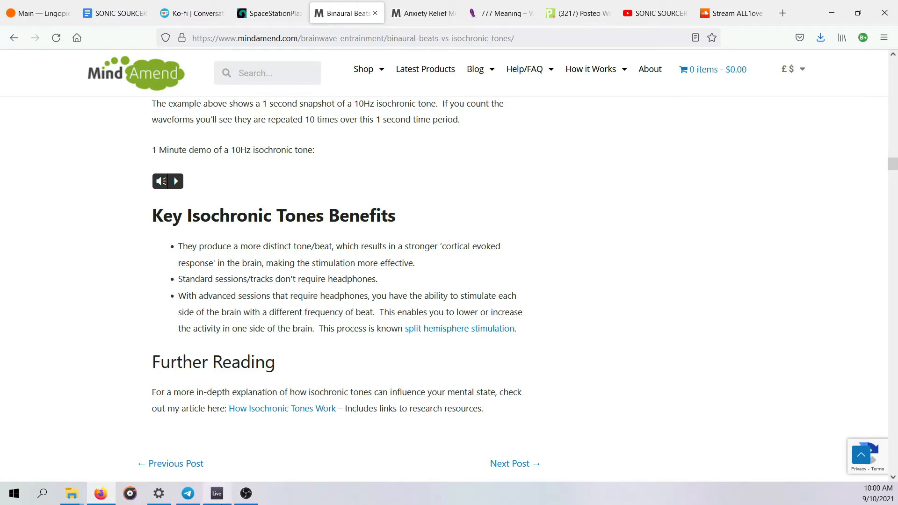
Step: Switch to Ableton Live, select the 9 Operator track and show the Instruments category in the browser
left_click(222, 502)
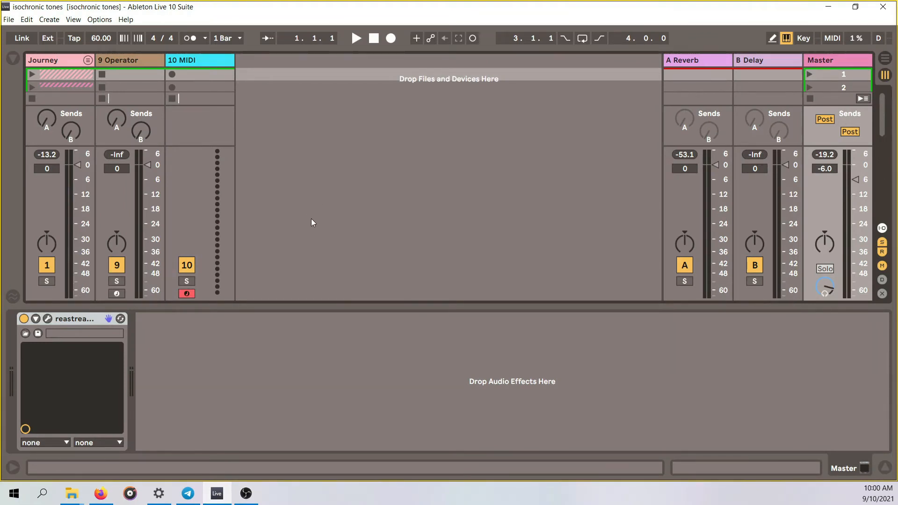
left_click(122, 60)
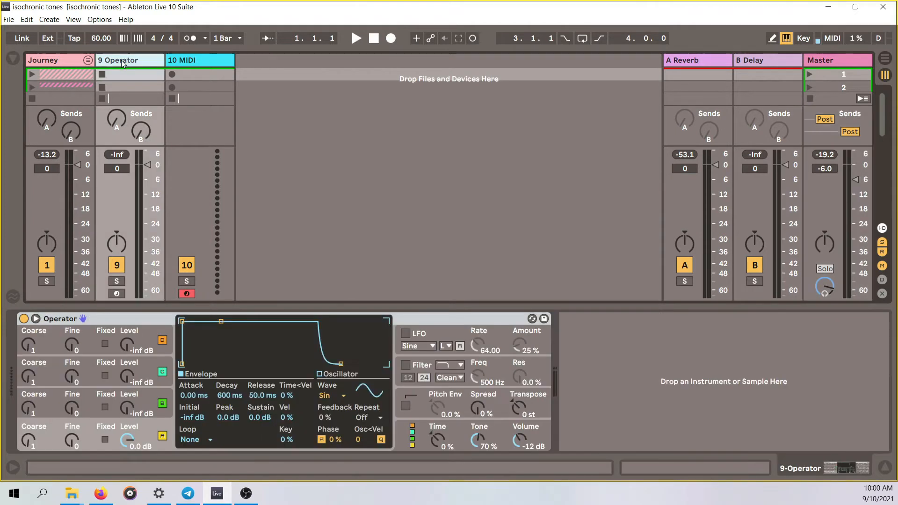
left_click(14, 58)
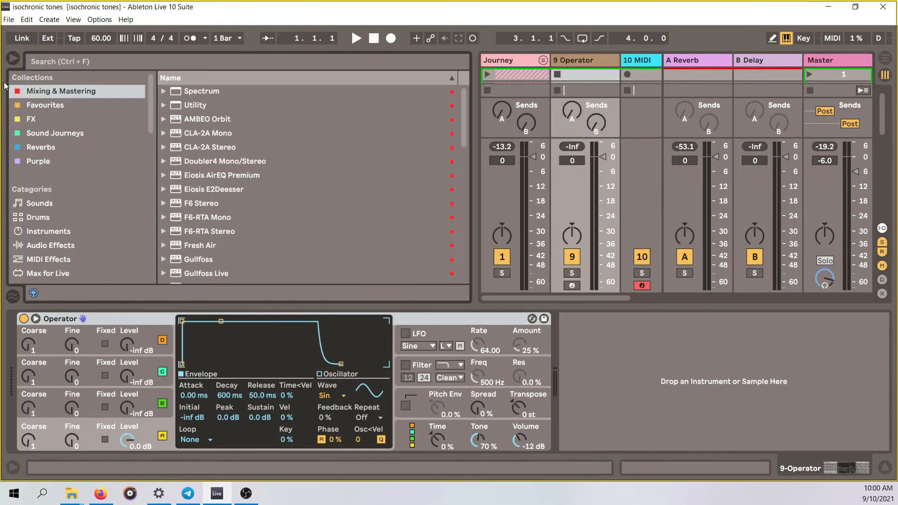
left_click(59, 231)
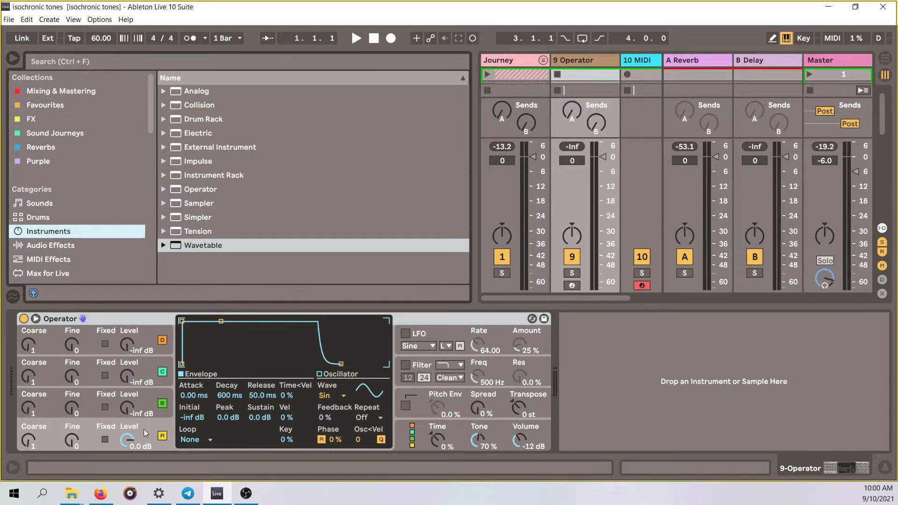
Step: Turn off Operator's oscillators B, C and D and switch oscillator A to a fixed frequency of 100 Hz
left_click(162, 404)
left_click(163, 371)
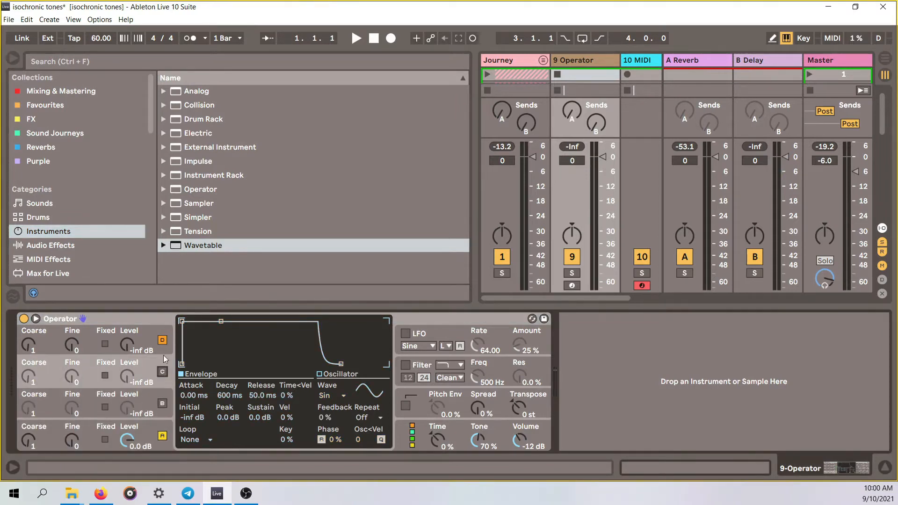
left_click(162, 339)
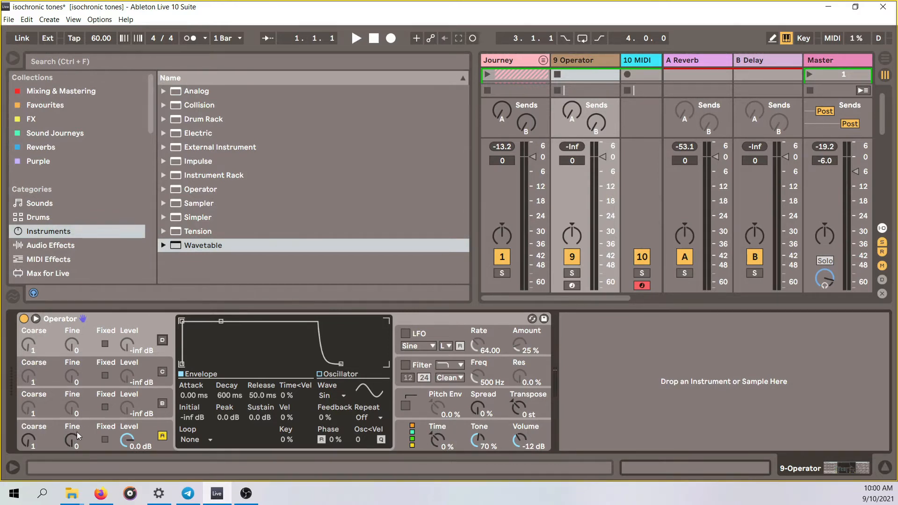
left_click(105, 440)
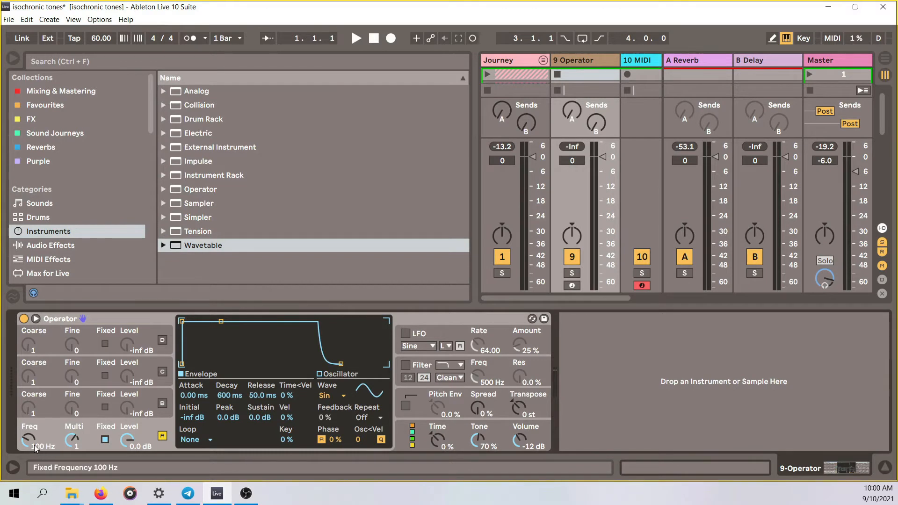
left_click(34, 448)
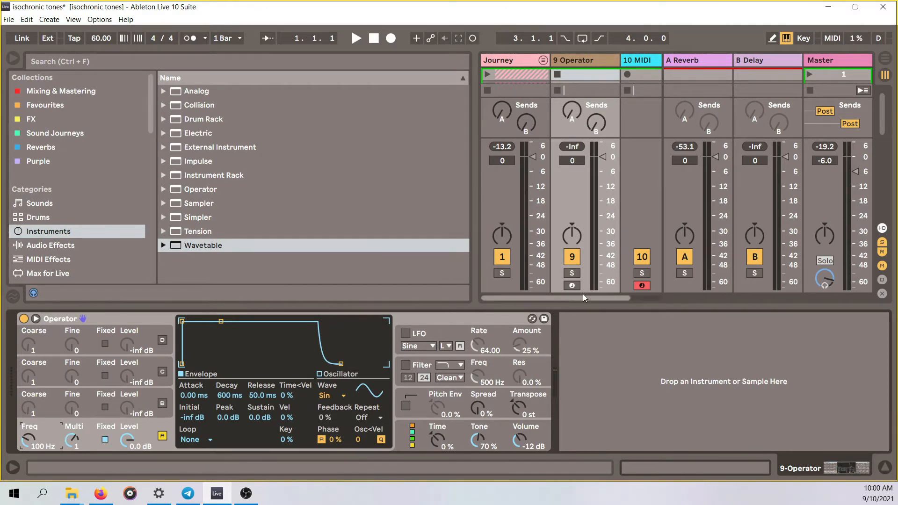
Step: Arm the 9 Operator track and play test notes to hear the plain sine tone
left_click(571, 285)
key("a")
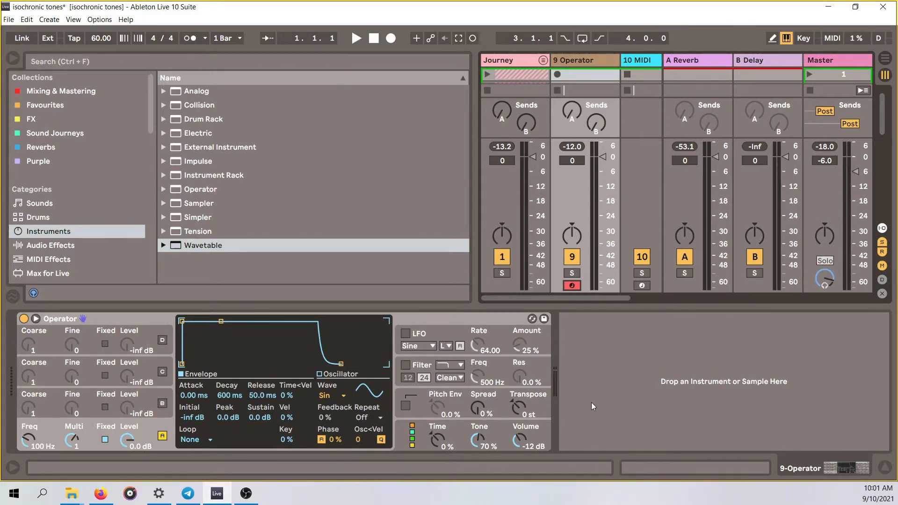
key("a")
Step: Add the Auto Pan audio effect after Operator, with its Amount at 100% and Phase at 360°
left_click(51, 246)
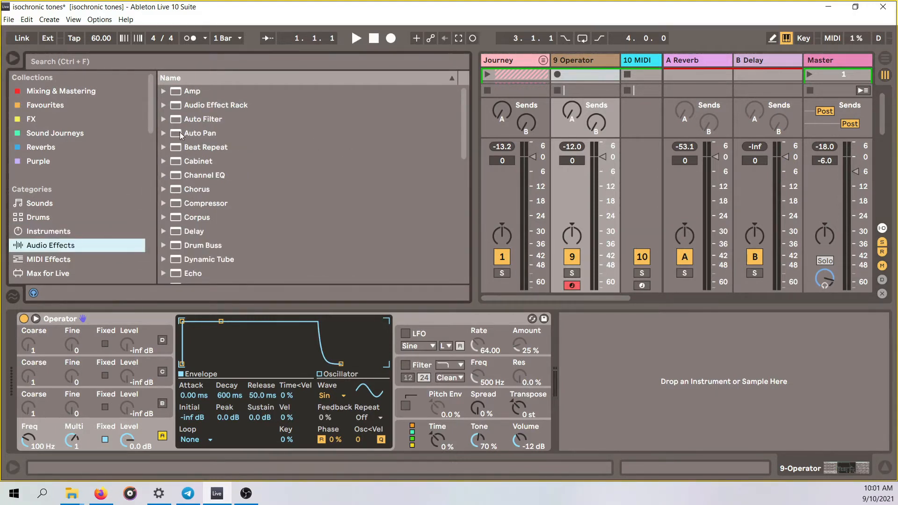
double_click(201, 132)
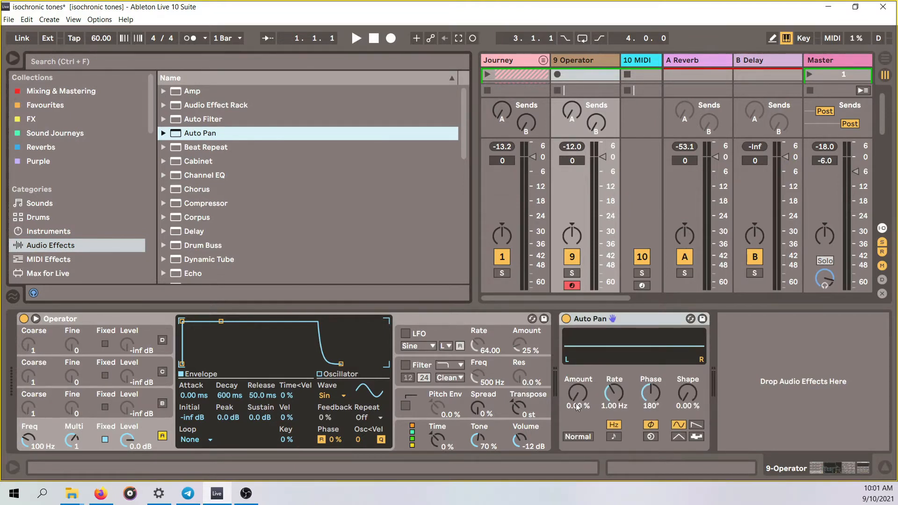
left_click_drag(577, 403, 576, 353)
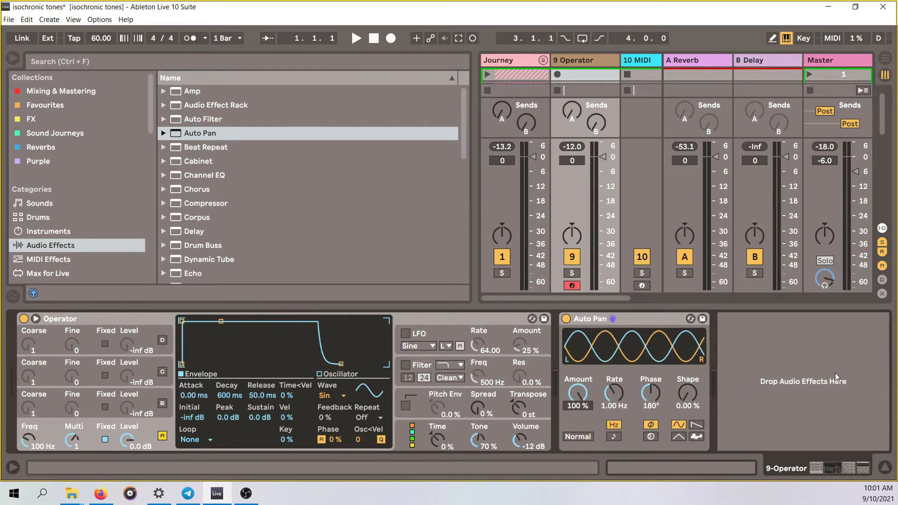
key("a")
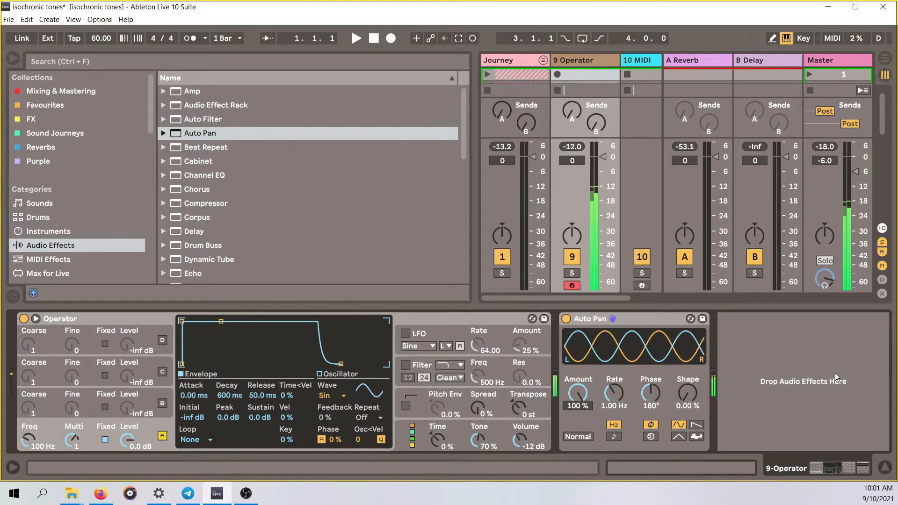
left_click_drag(657, 407, 657, 374)
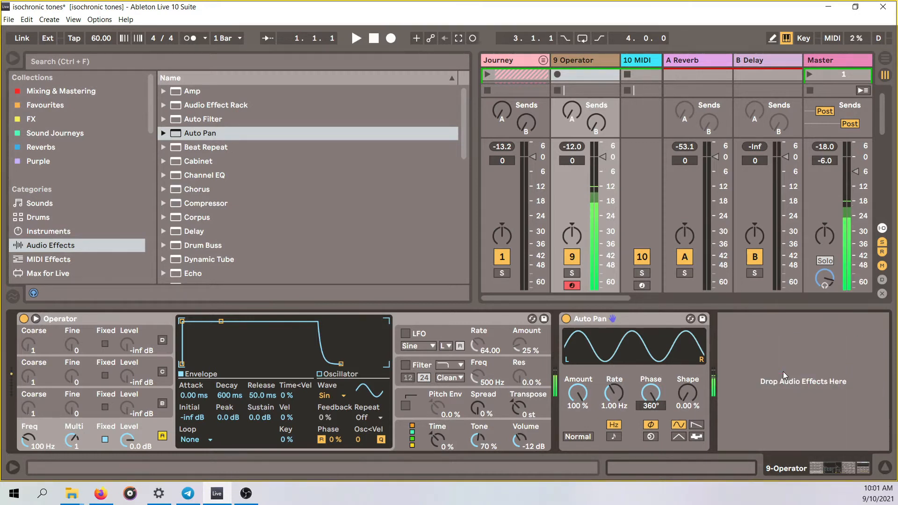
Step: Set the Auto Pan rate to 8 Hz and its Shape to 100%, comparing it by ear with 0%
left_click(613, 398)
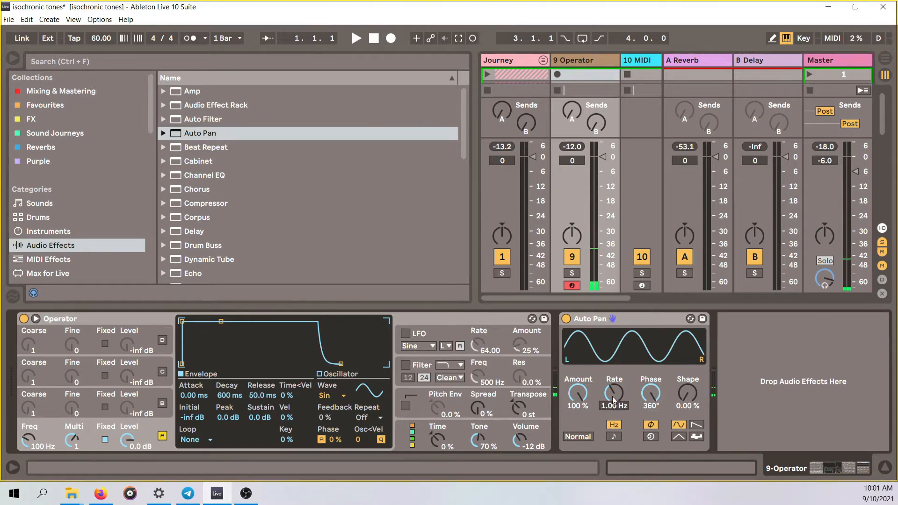
type("8")
key("Return")
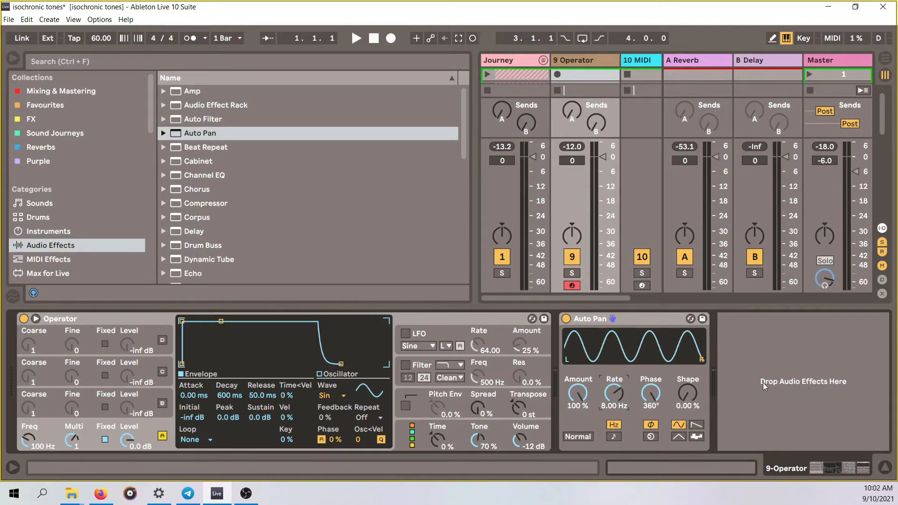
key("a")
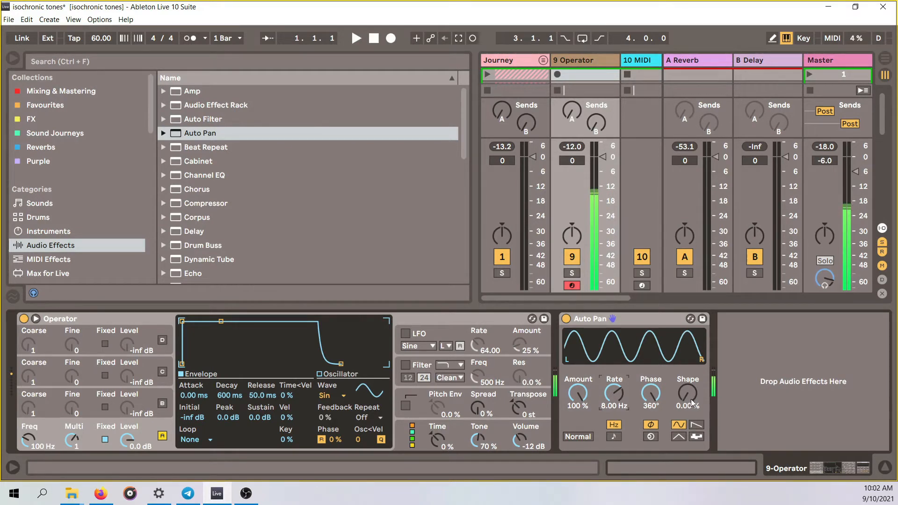
left_click_drag(687, 393, 686, 325)
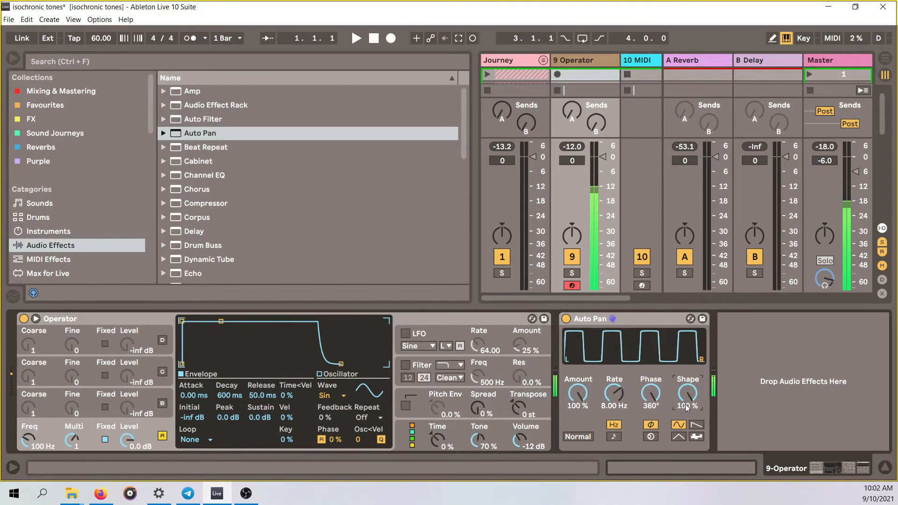
left_click_drag(687, 405, 687, 456)
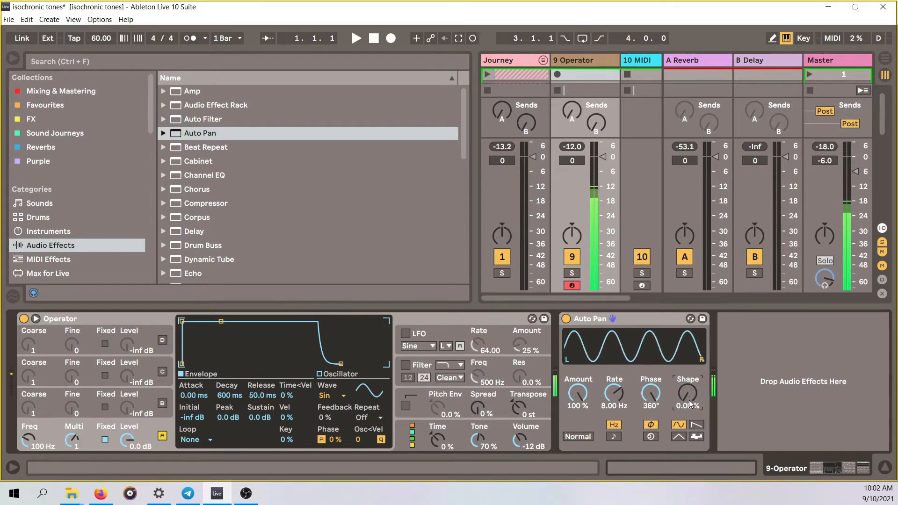
left_click_drag(689, 407, 689, 358)
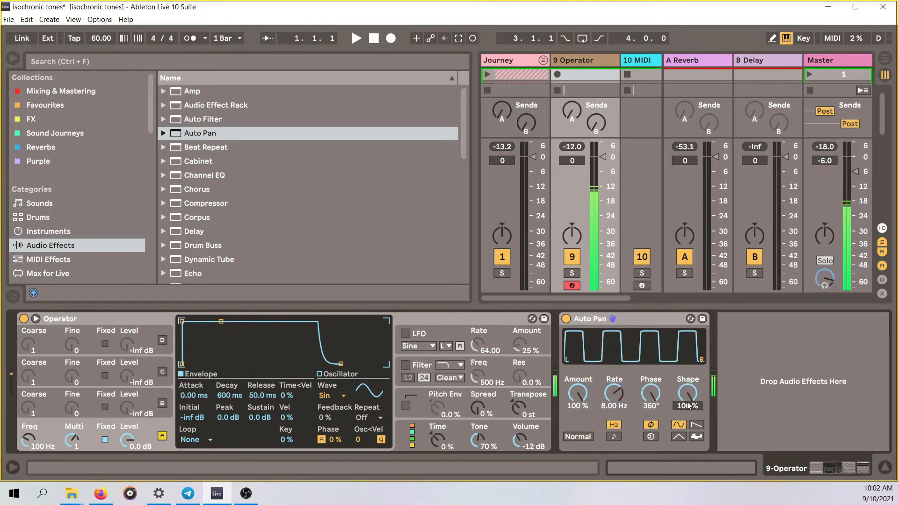
Step: Audition Auto Pan's sawtooth, random and triangle waveforms with test notes and return to the sine waveform at 100% Shape
left_click(696, 425)
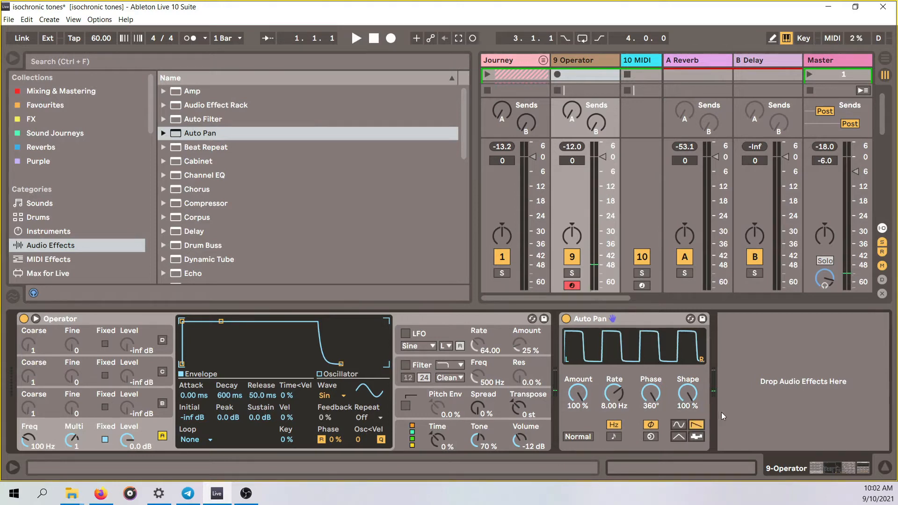
key("a")
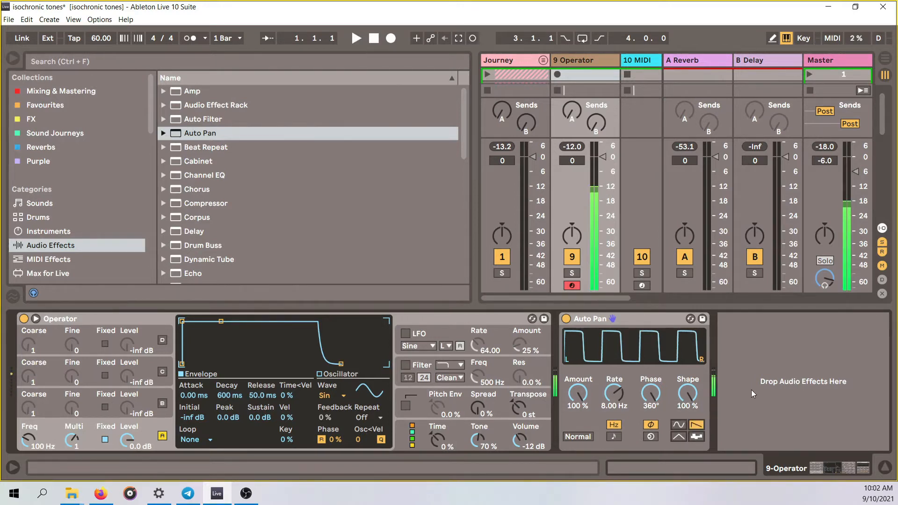
left_click(682, 426)
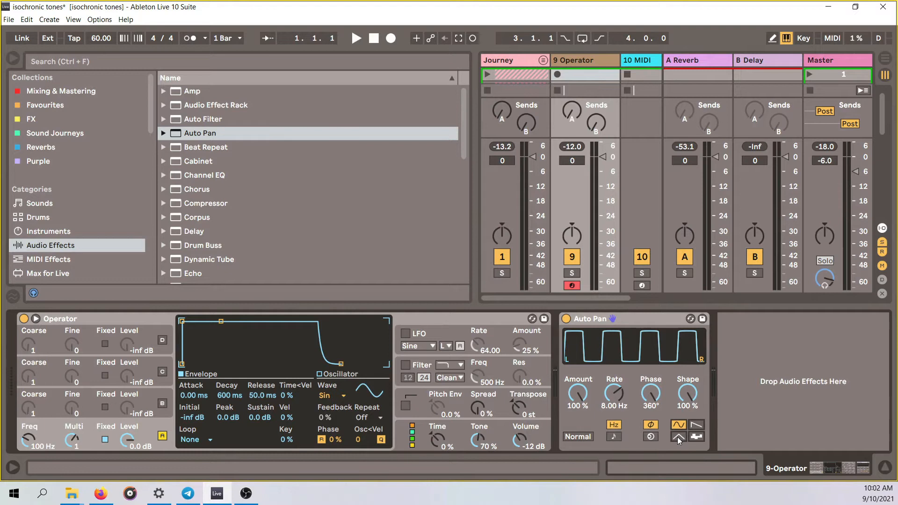
left_click(701, 438)
key("a")
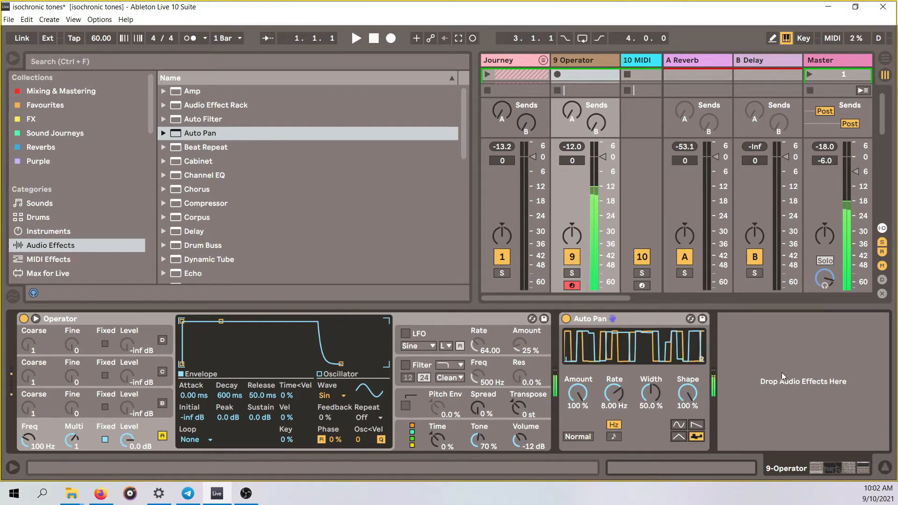
left_click(677, 436)
key("a")
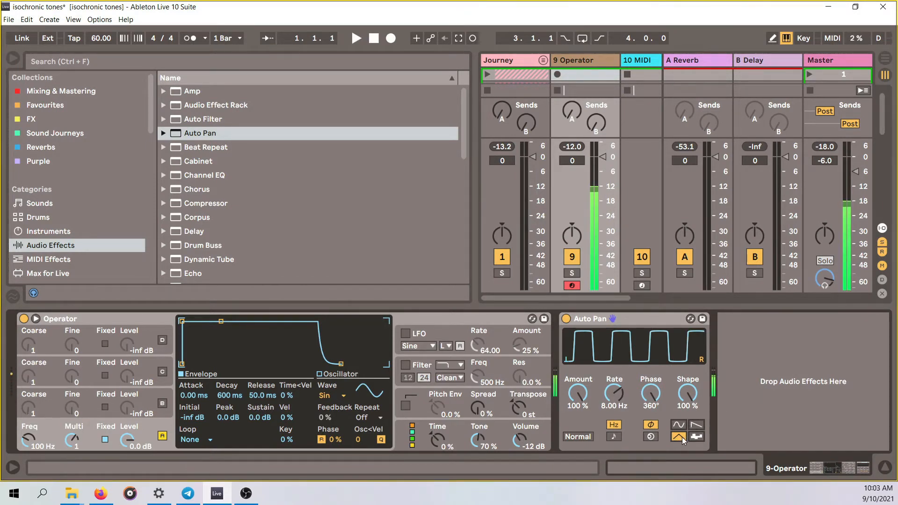
left_click(678, 425)
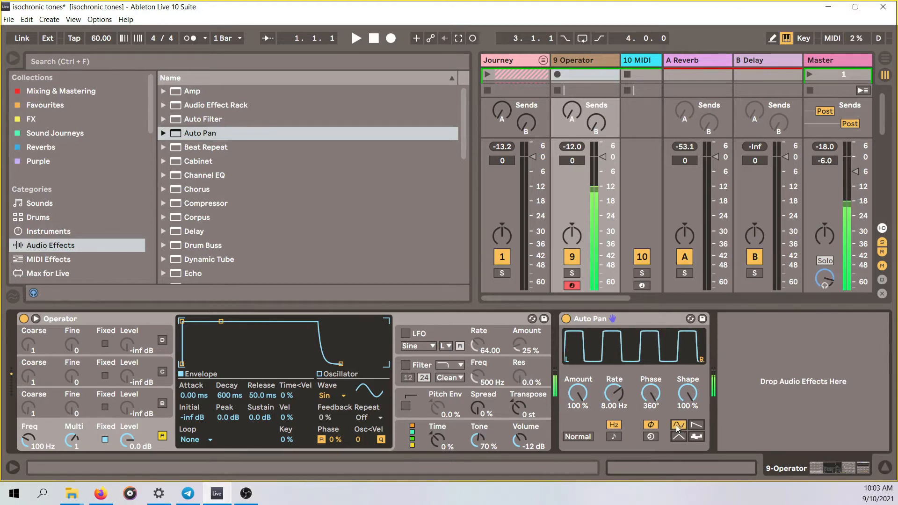
mouse_move(689, 392)
left_mouse_down()
mouse_move(689, 463)
mouse_move(689, 384)
left_mouse_up()
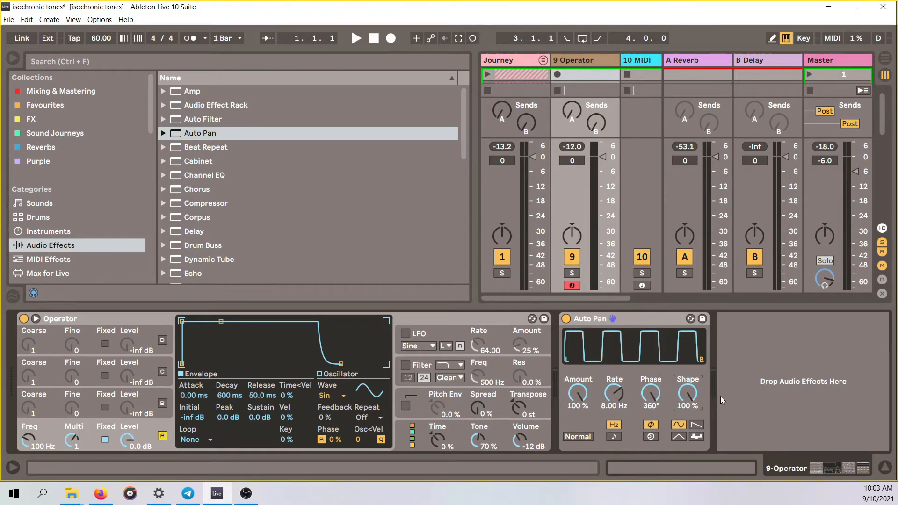
Step: Set the Auto Pan rate to 4.5 Hz
right_click(616, 405)
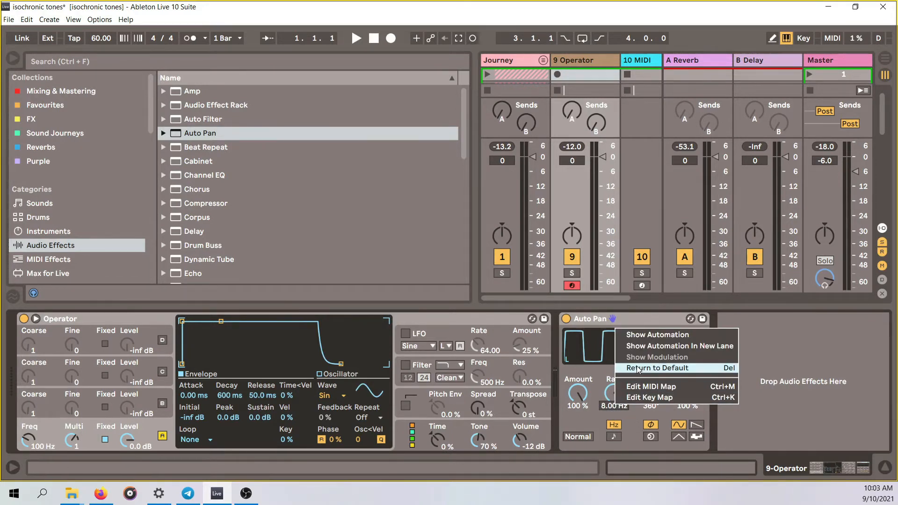
left_click(829, 352)
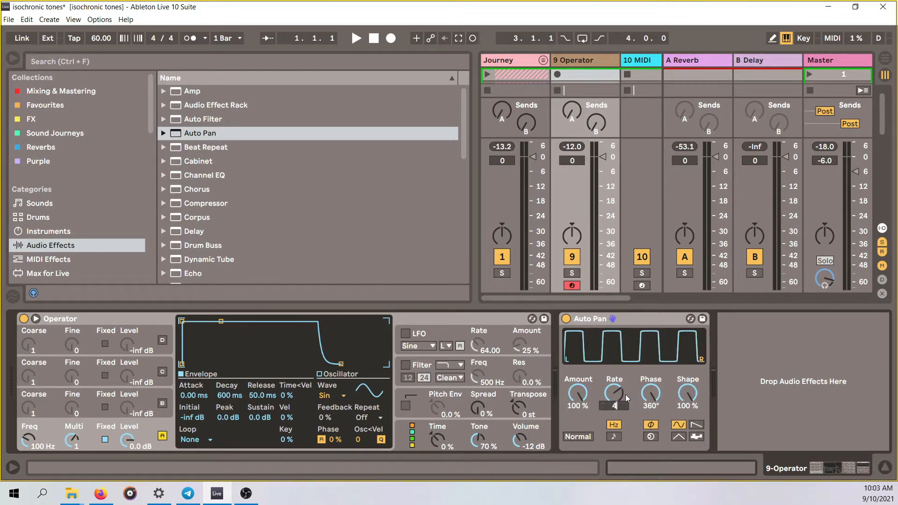
type("4.5")
key("Return")
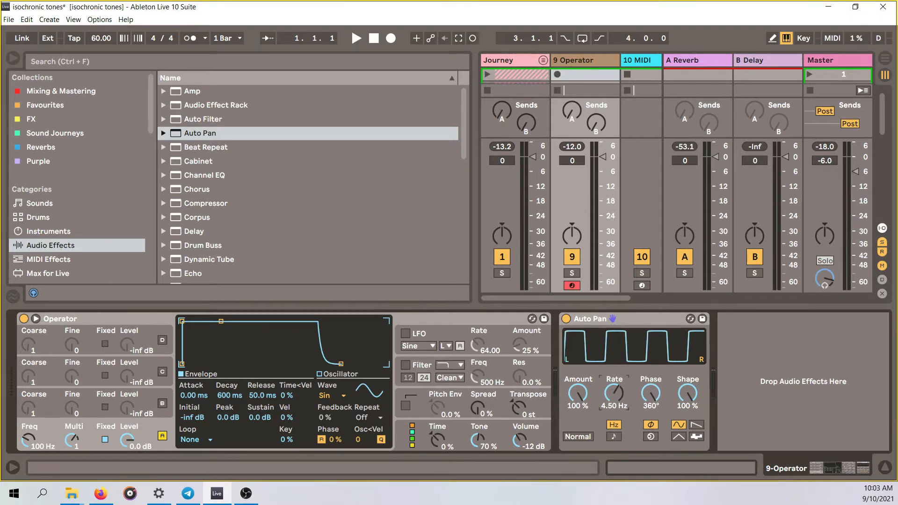
Step: Audition the 4.5 Hz pulsing with a test note and switch off Auto Pan on the Operator track
key("a")
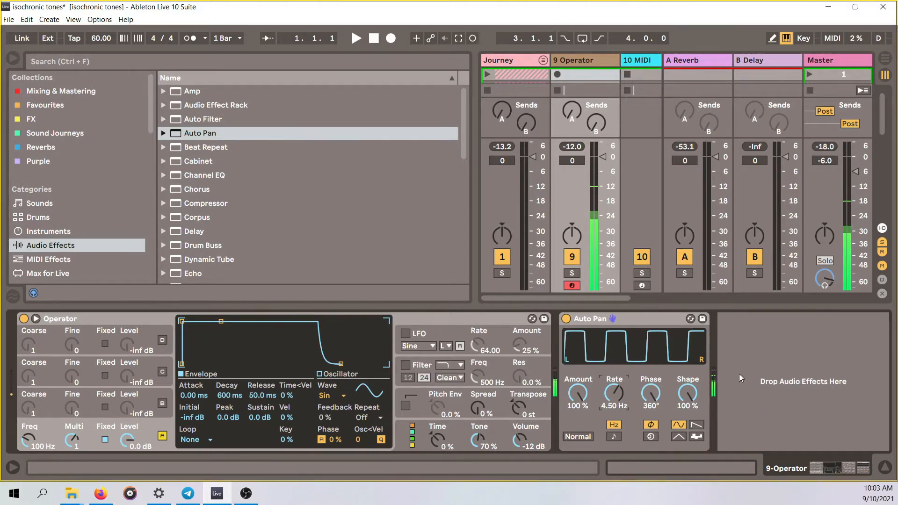
left_click(602, 319)
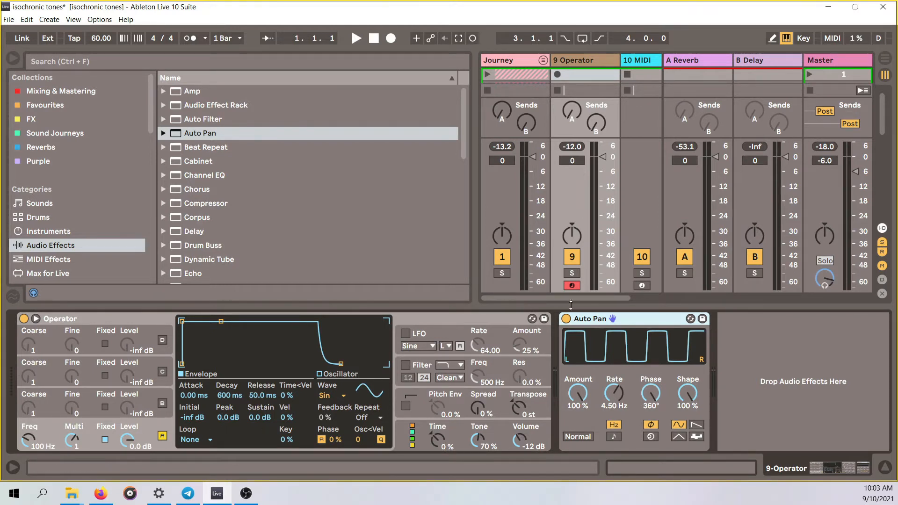
left_click(566, 323)
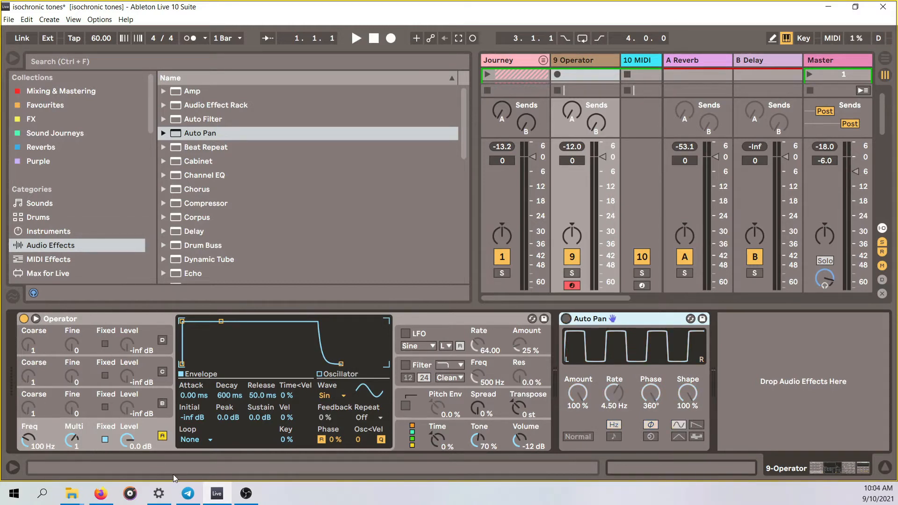
Step: Search the Max for Live devices for "lfo" and add the LFO audio effect after Auto Pan on the Operator track
scroll(96, 202, "down", 2)
scroll(96, 202, "down", 1)
left_click(70, 229)
left_click(218, 56)
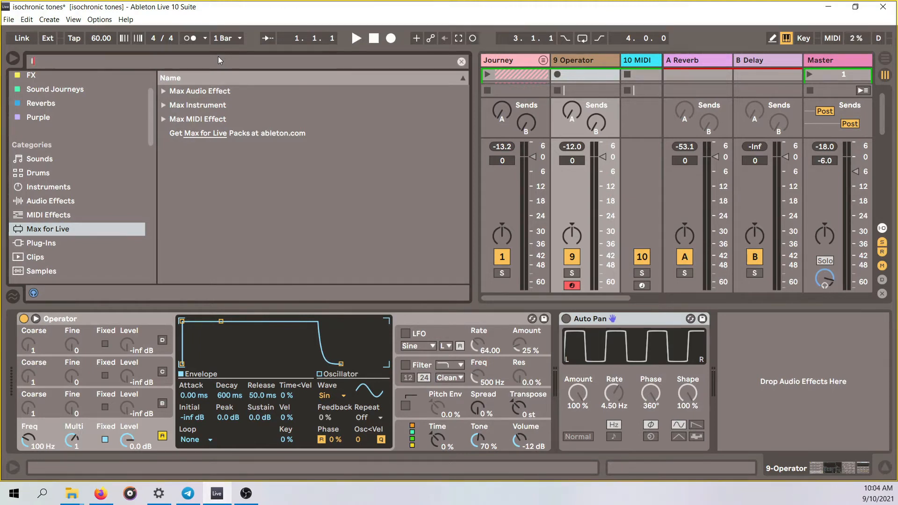
type("lfo")
left_click(161, 92)
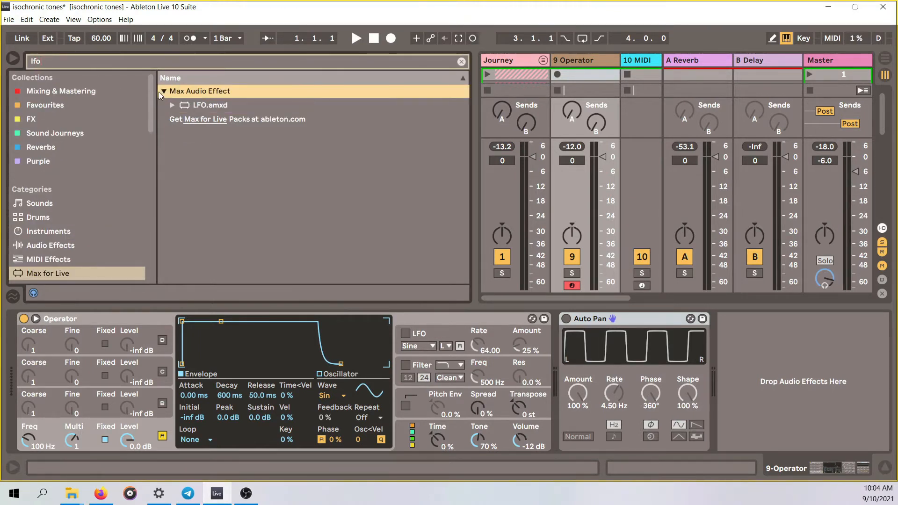
mouse_move(220, 106)
left_mouse_down()
mouse_move(830, 368)
mouse_move(786, 386)
left_mouse_up()
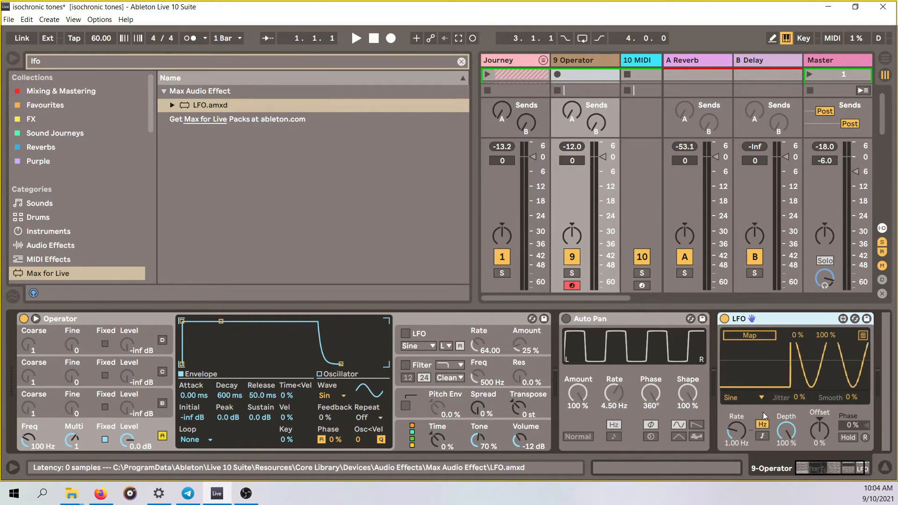
Step: Set the LFO to a Square waveform at 4.5 Hz, mapped to Operator's oscillator A on/off switch
left_click(726, 400)
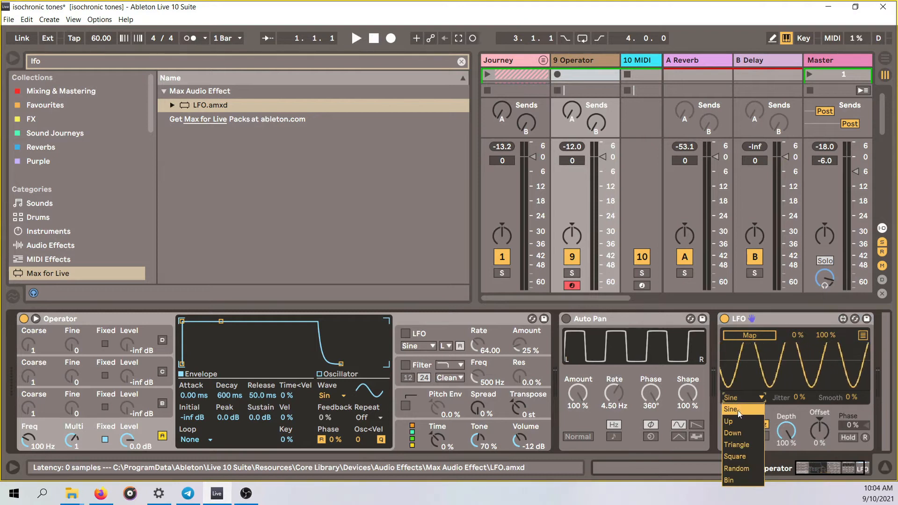
left_click(748, 456)
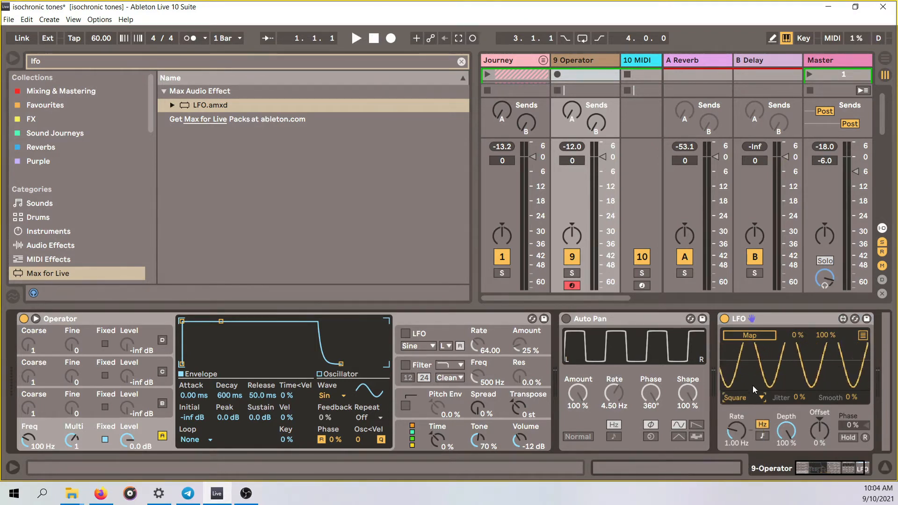
left_click(757, 335)
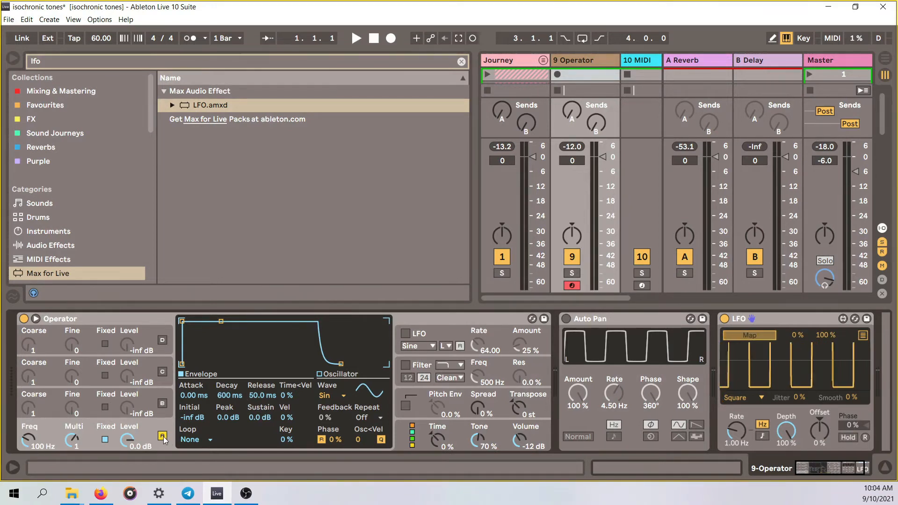
left_click(162, 437)
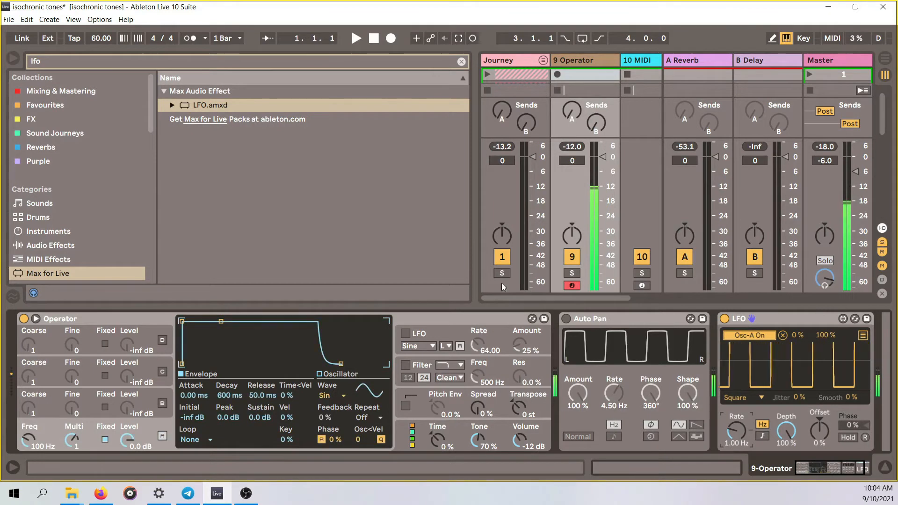
type("4.5")
key("Return")
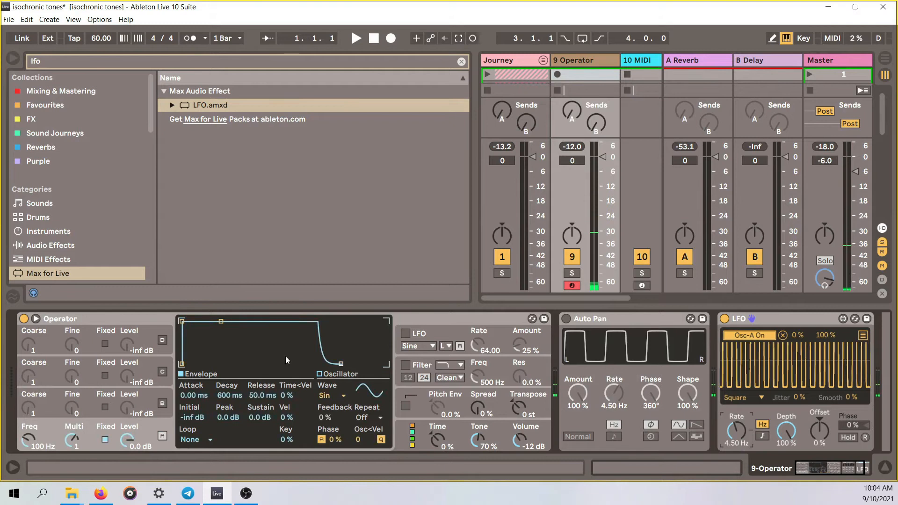
Step: Stop playback, then clear the device search and hide the browser
left_click(374, 40)
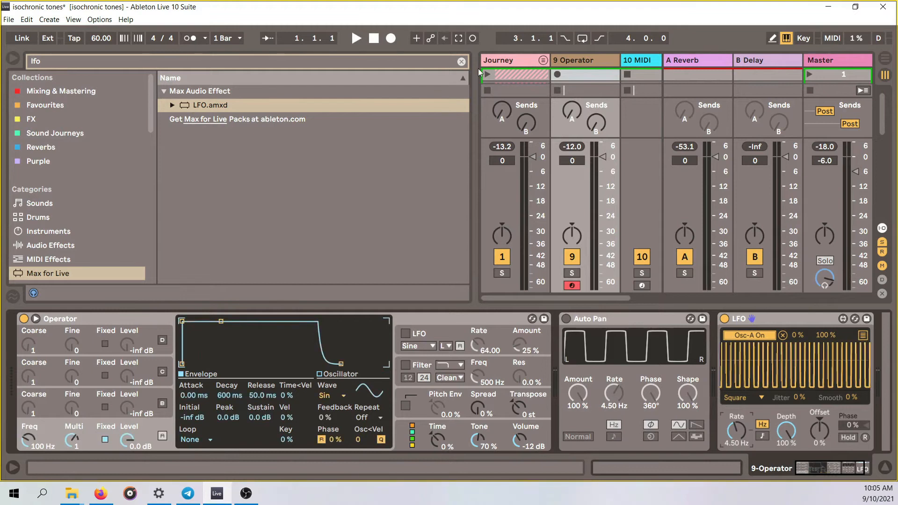
left_click(462, 62)
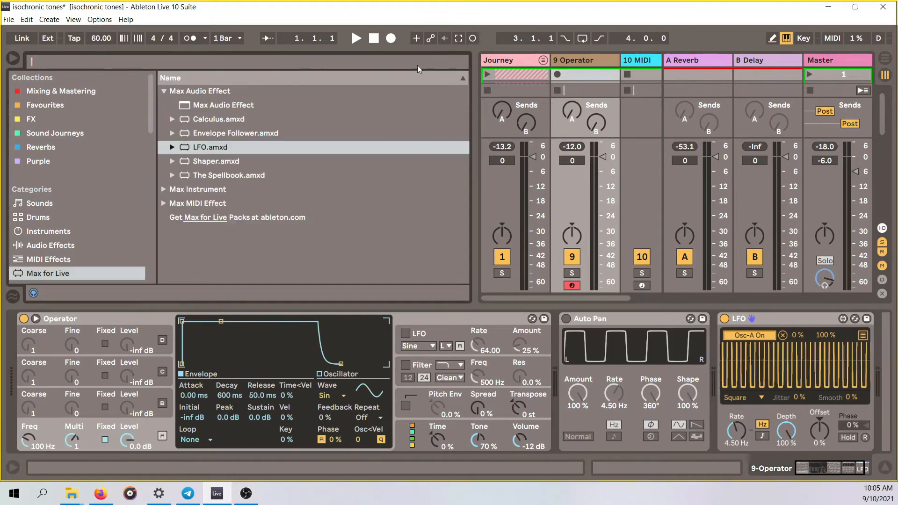
left_click(14, 58)
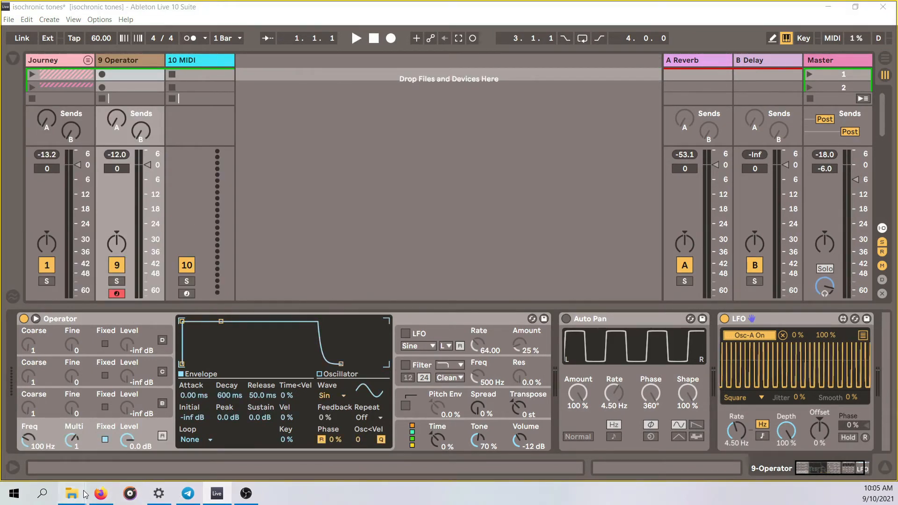
Step: Switch to Firefox and examine the enlarged frequency-over-time graph on the Mind Amend Anxiety Relief isochronic tones page
left_click(101, 493)
left_click(423, 13)
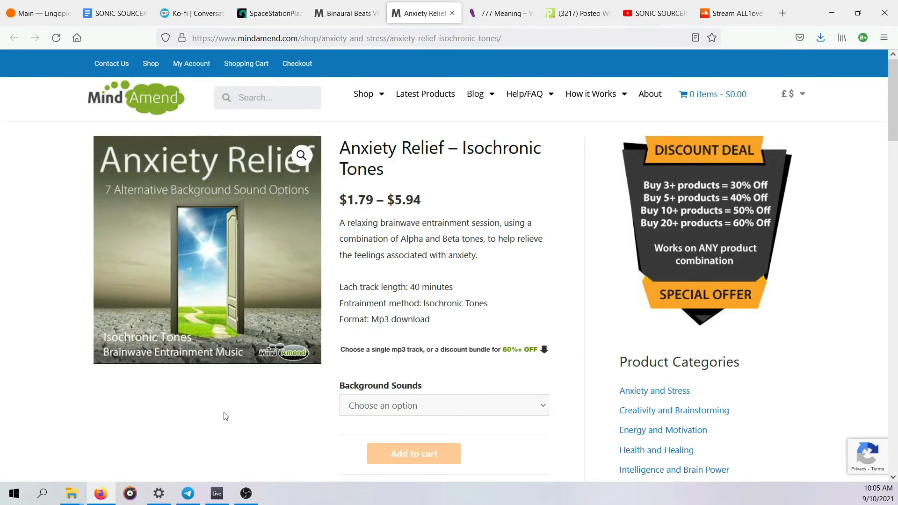
scroll(225, 416, "down", 10)
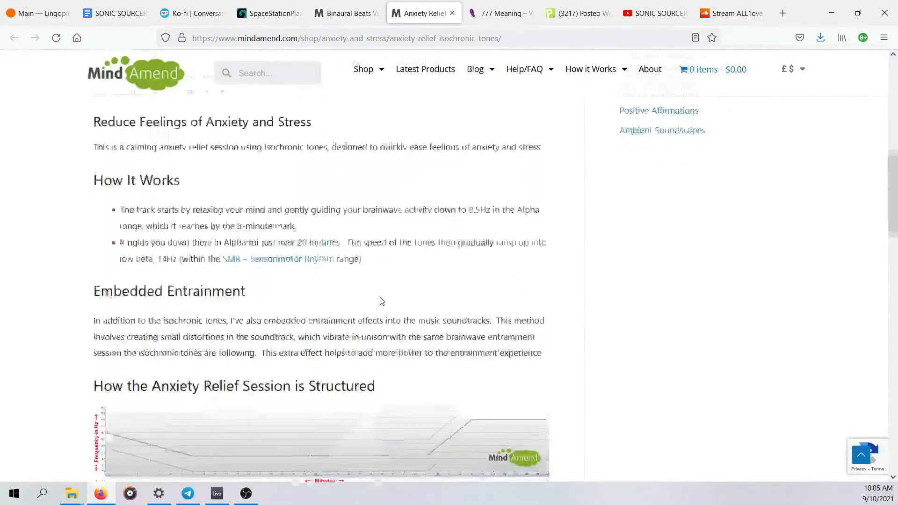
scroll(381, 301, "down", 5)
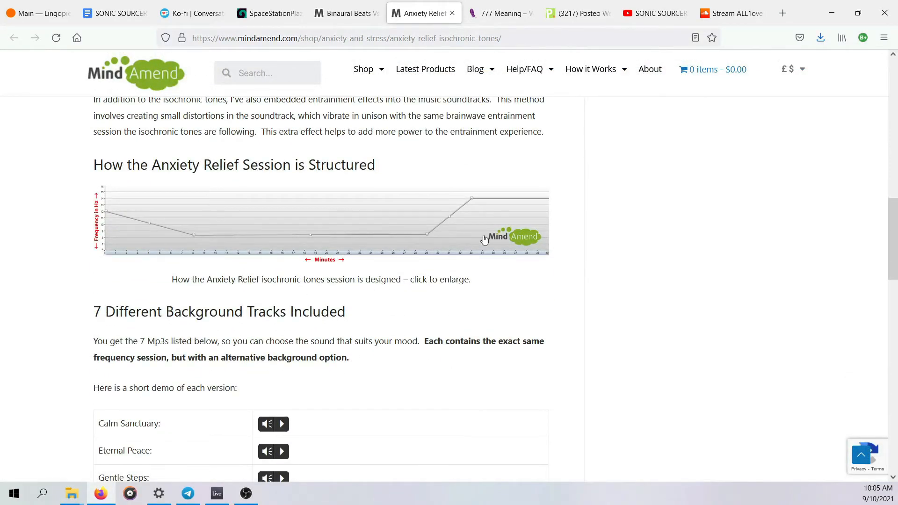
left_click(285, 234)
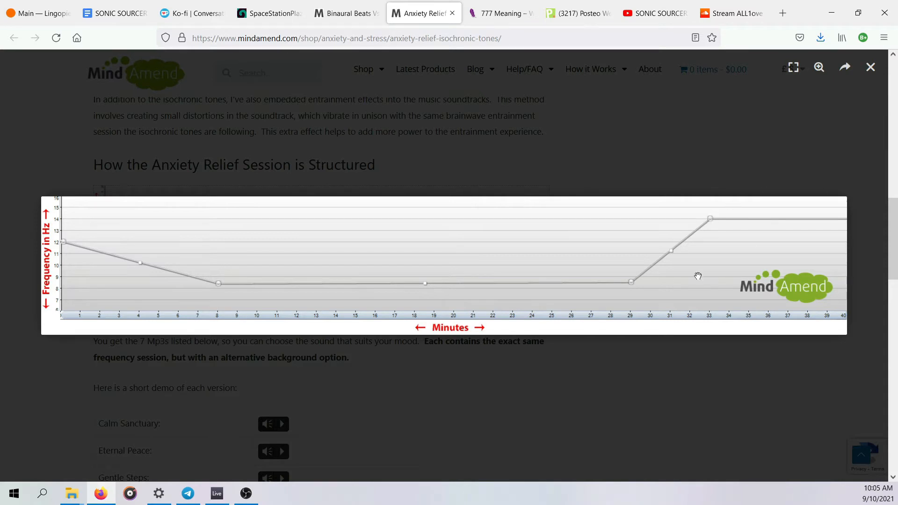
left_click(871, 68)
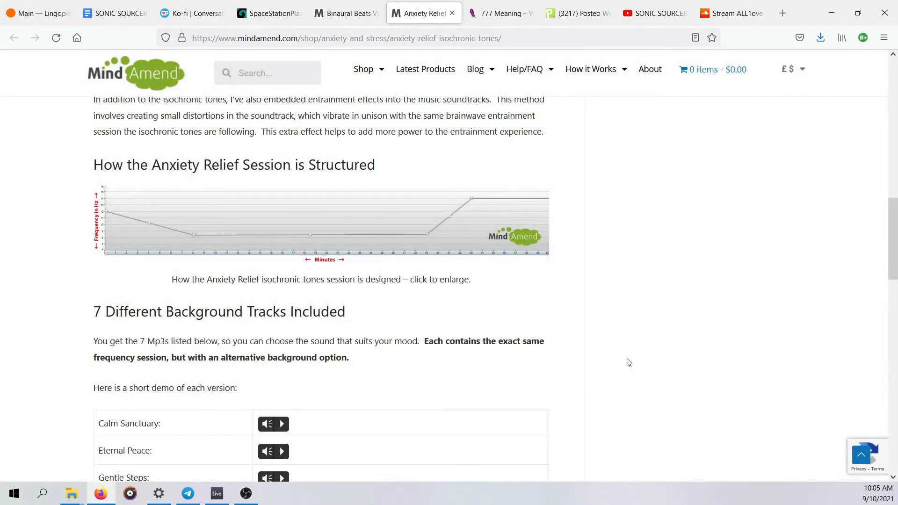
Step: Switch back to Ableton Live and delete the demo Operator track and the empty MIDI track beside it
mouse_move(216, 493)
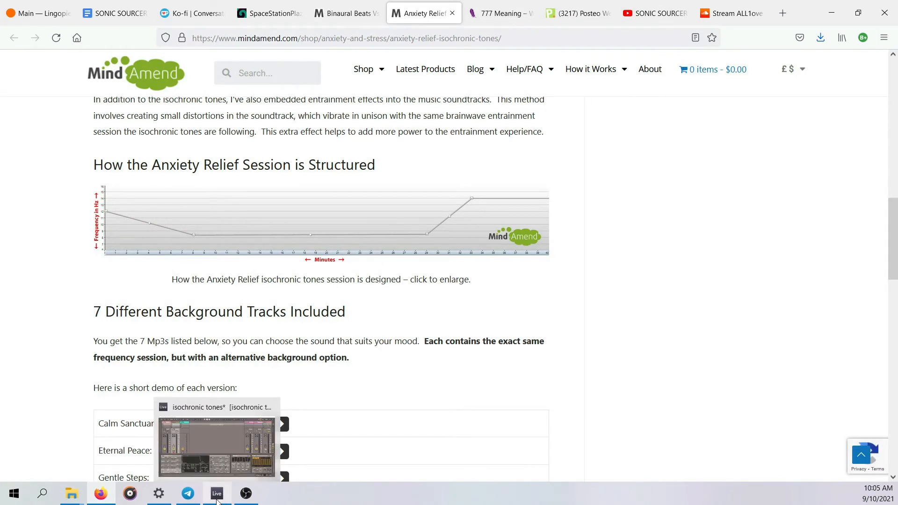
left_click(215, 443)
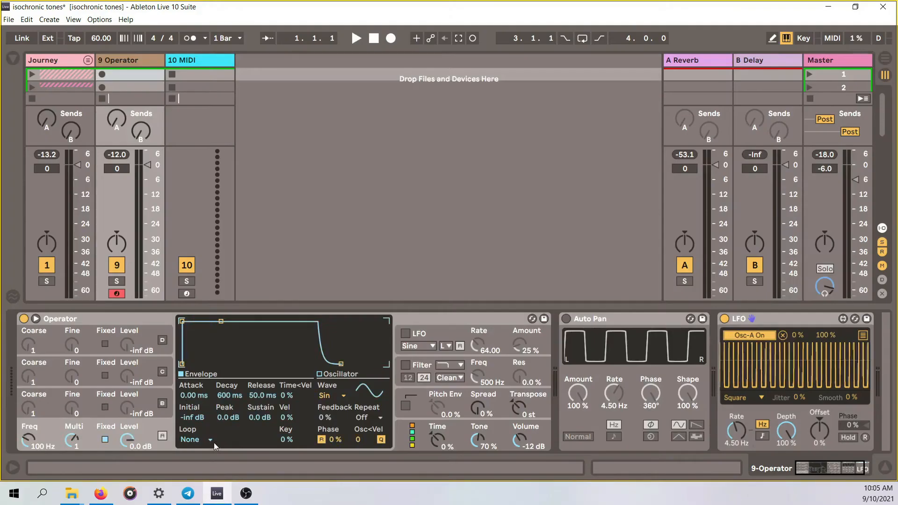
left_click(885, 470)
right_click(144, 60)
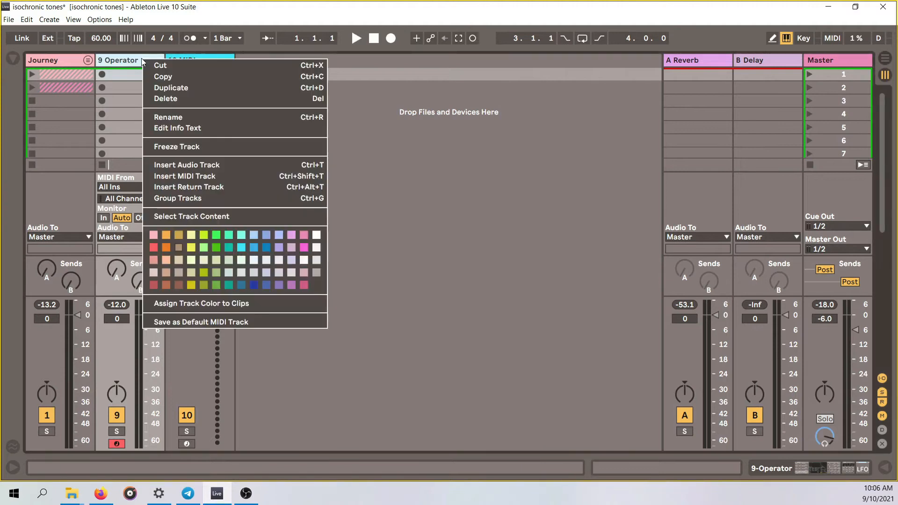
left_click(157, 107)
right_click(126, 62)
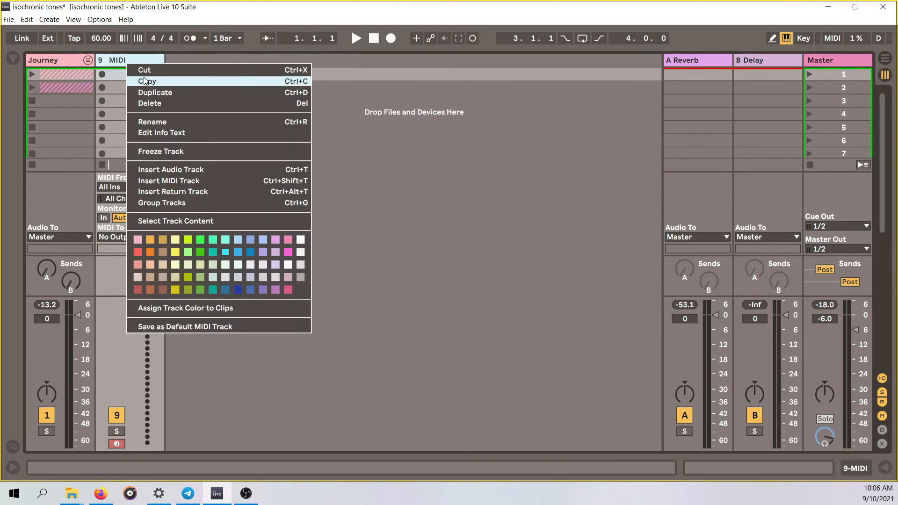
left_click(154, 106)
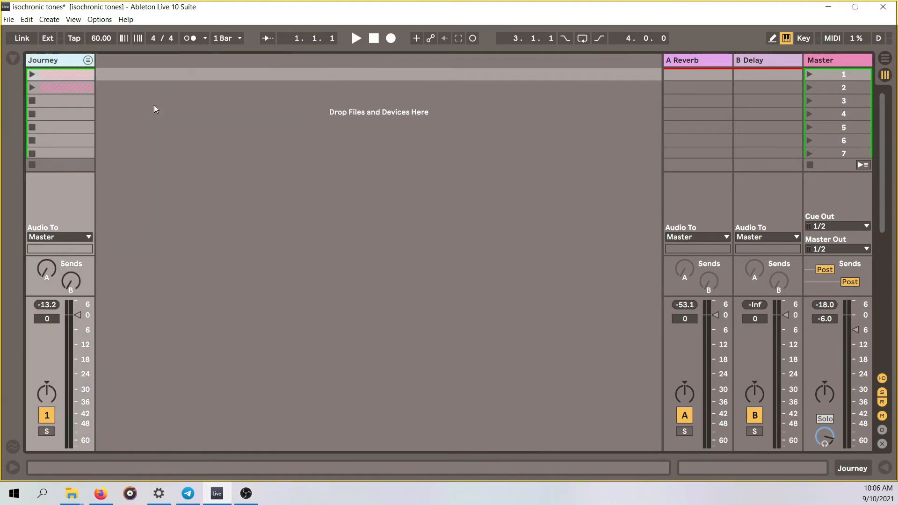
Step: Unfold the Journey group and launch the first clip on its Operator track
left_click(88, 62)
left_click(137, 65)
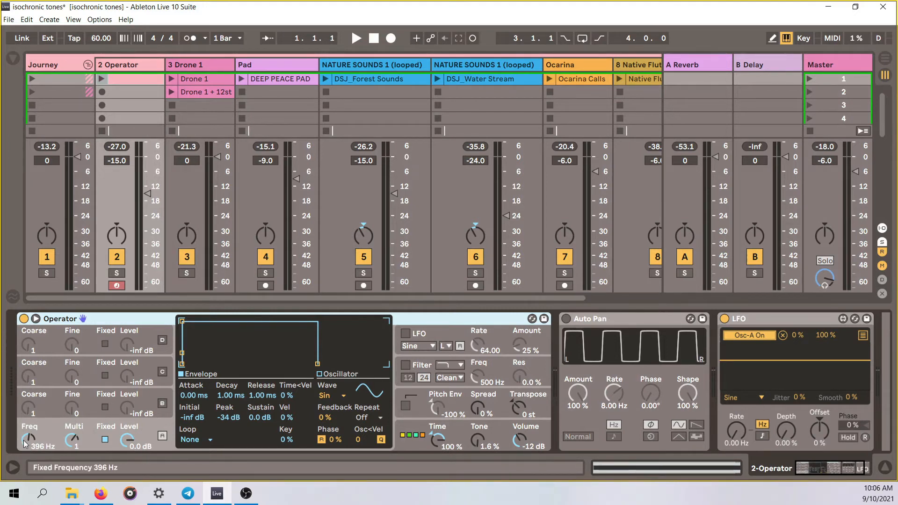
left_click(101, 78)
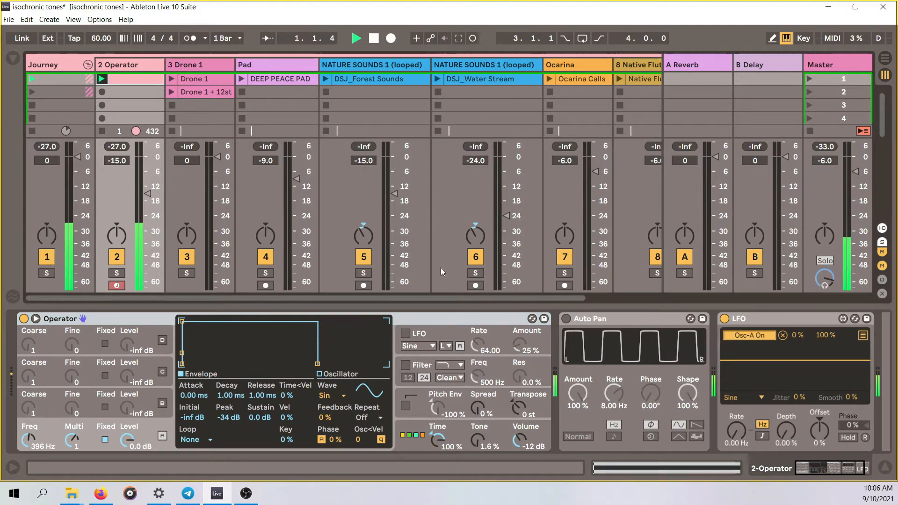
Step: Switch the Journey Operator track from LFO to Auto Pan, set the Auto Pan rate to 12 Hz, and stop playback
left_click(724, 318)
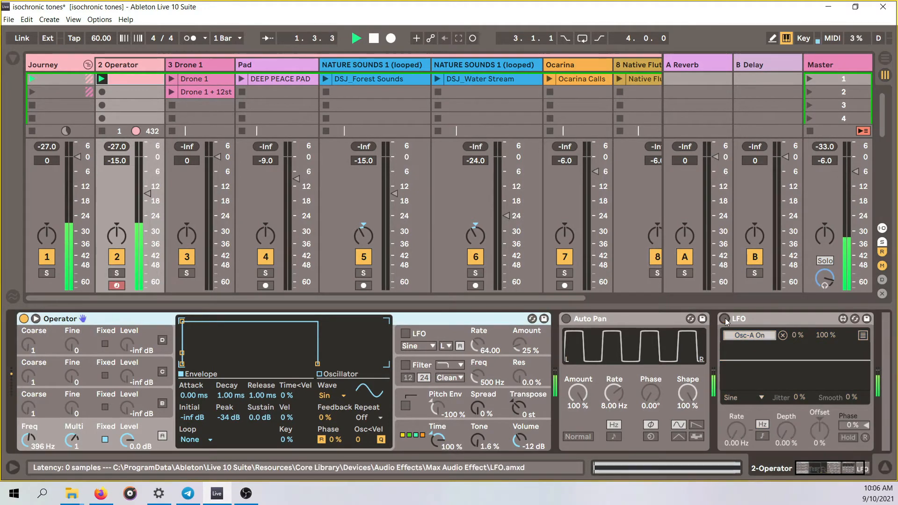
left_click(565, 318)
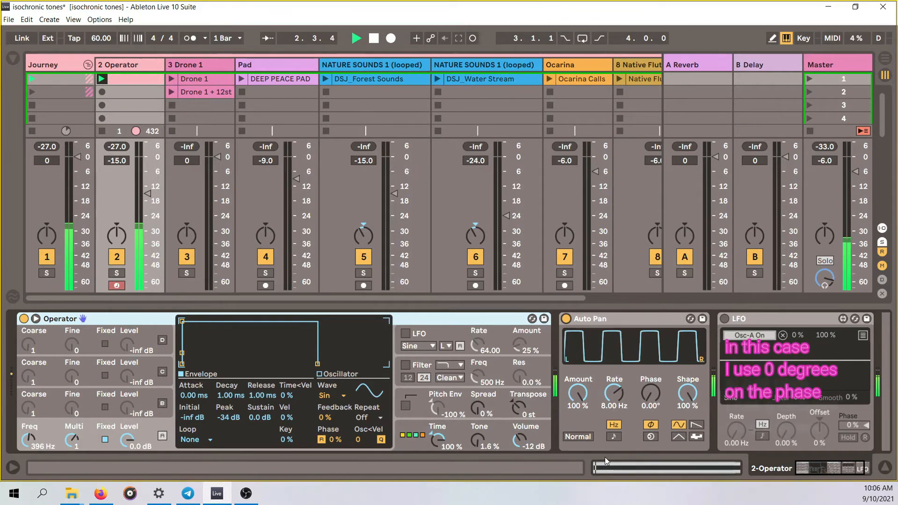
left_click(624, 405)
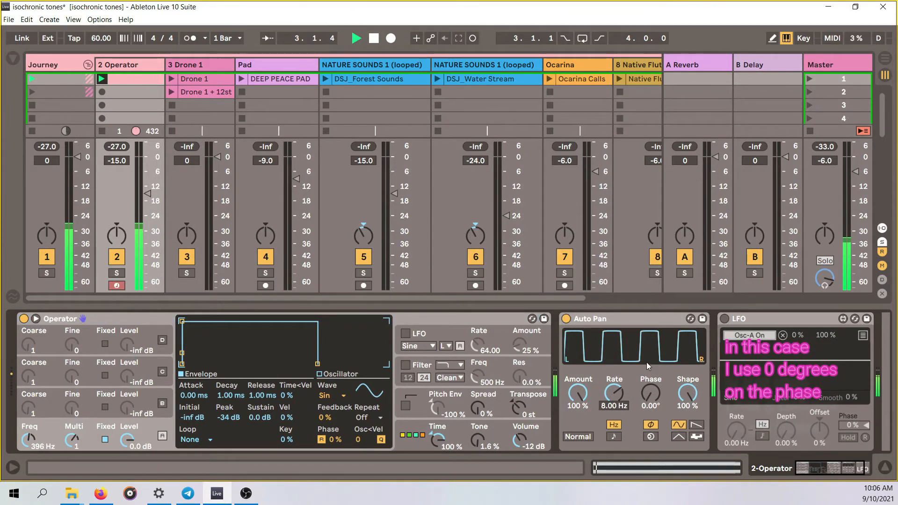
type("12")
key("Return")
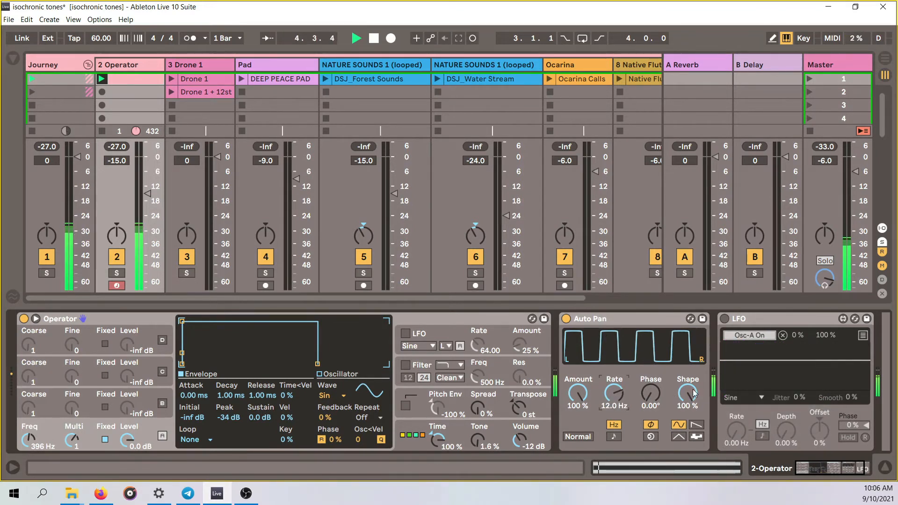
key("space")
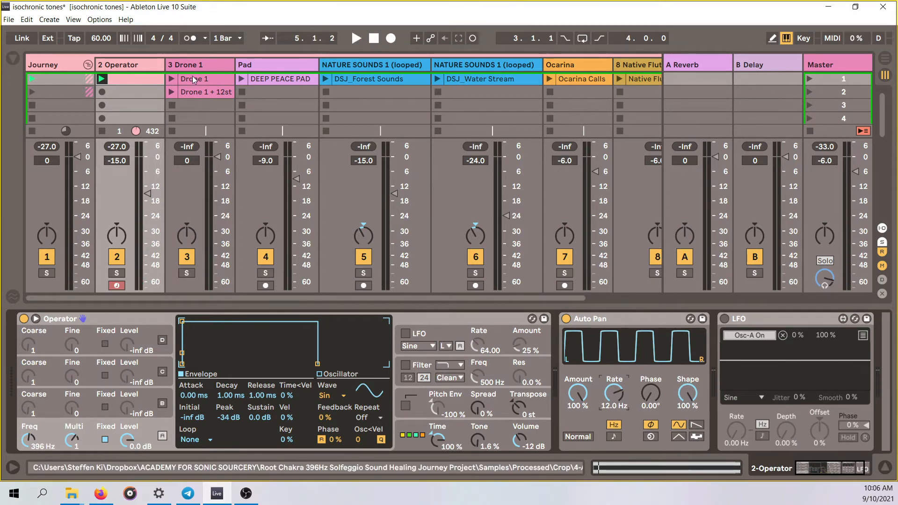
Step: Launch the Drone 1 and DEEP PEACE PAD clips to layer them with the isochronic tone
mouse_move(231, 296)
left_mouse_down()
mouse_move(347, 299)
mouse_move(226, 296)
left_mouse_up()
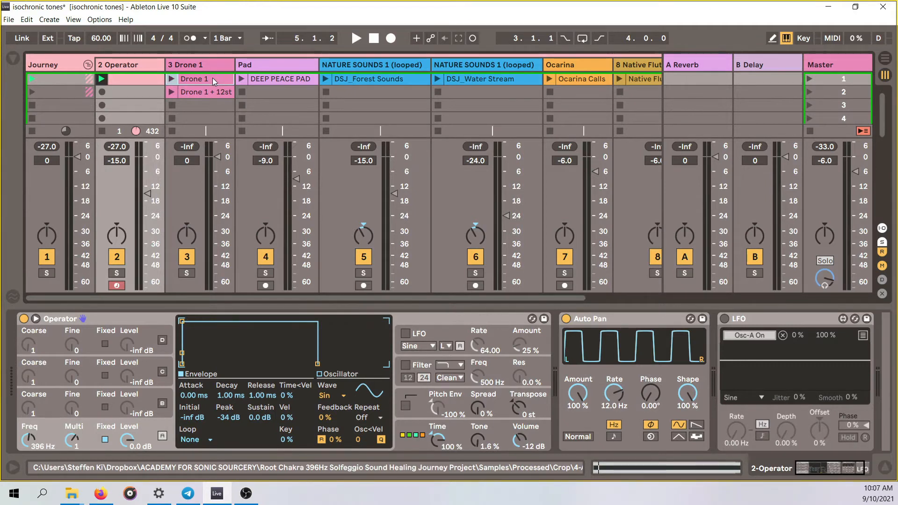
left_click(177, 69)
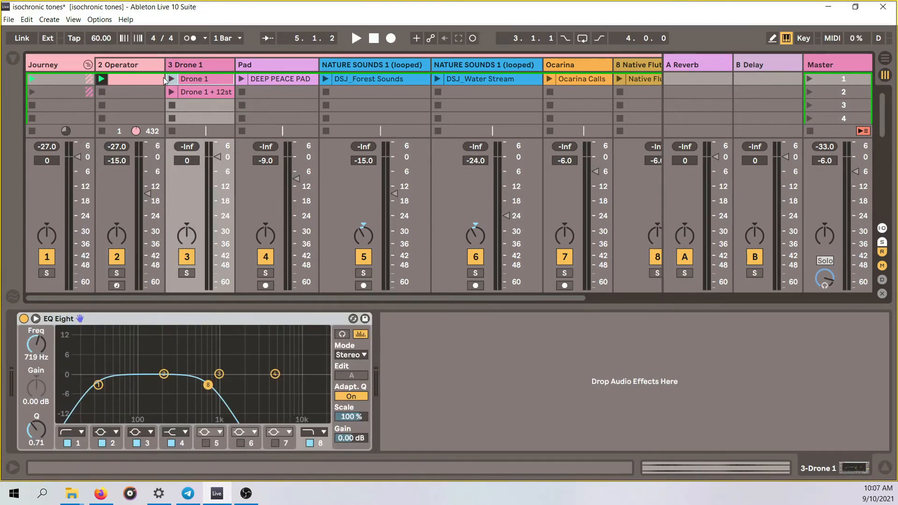
left_click(170, 78)
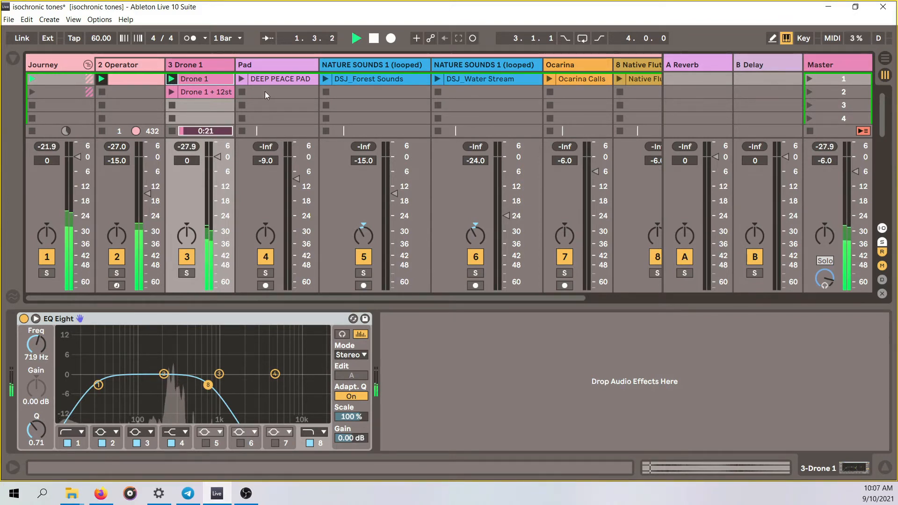
left_click(240, 79)
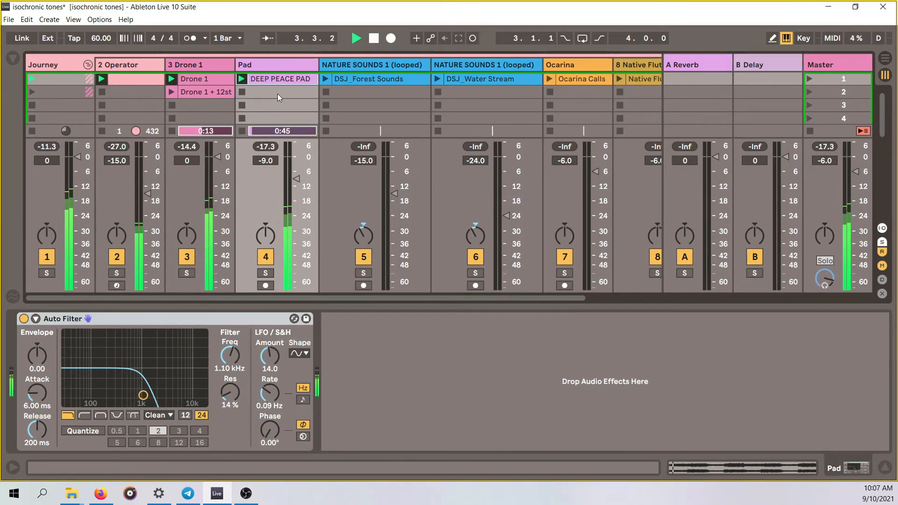
Step: Launch the DSJ_Forest Sounds, DSJ_Water Stream, Native Flute and Ocarina Calls clips to build up the layers, and stop playback
left_click(326, 79)
left_click(438, 80)
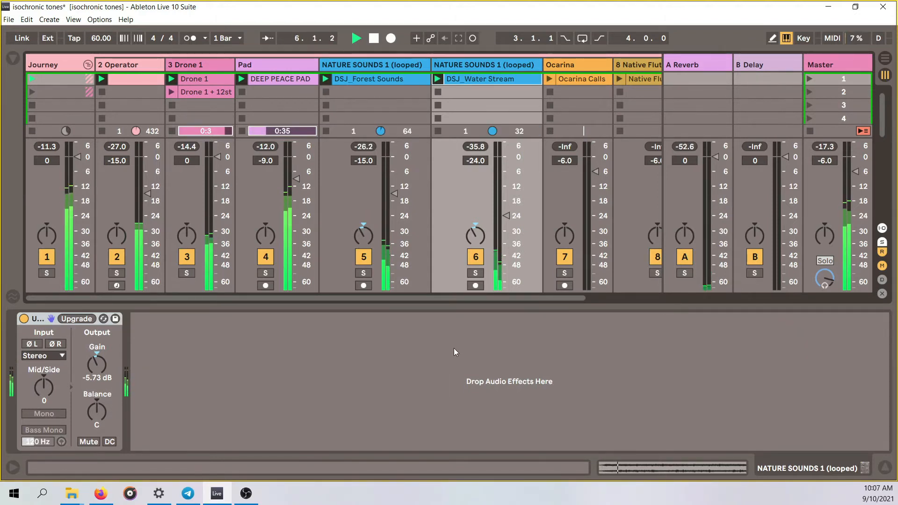
left_click_drag(473, 296, 568, 308)
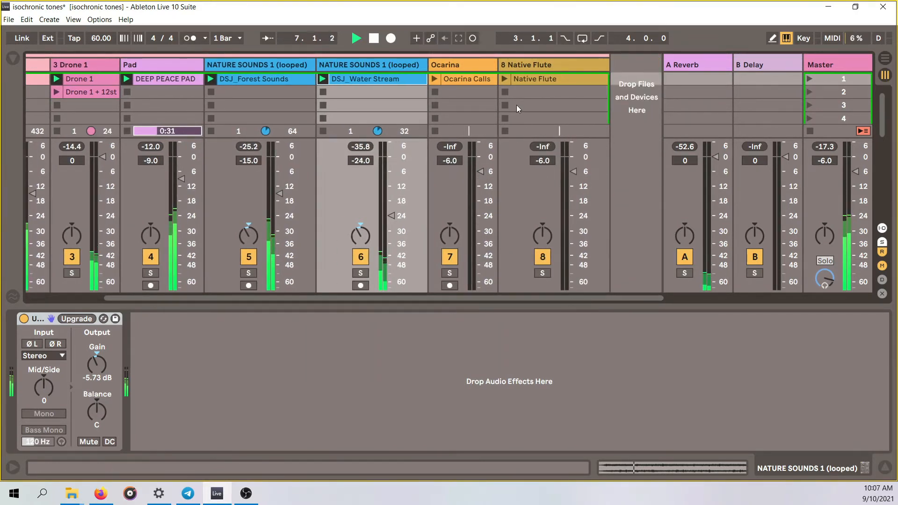
left_click(504, 80)
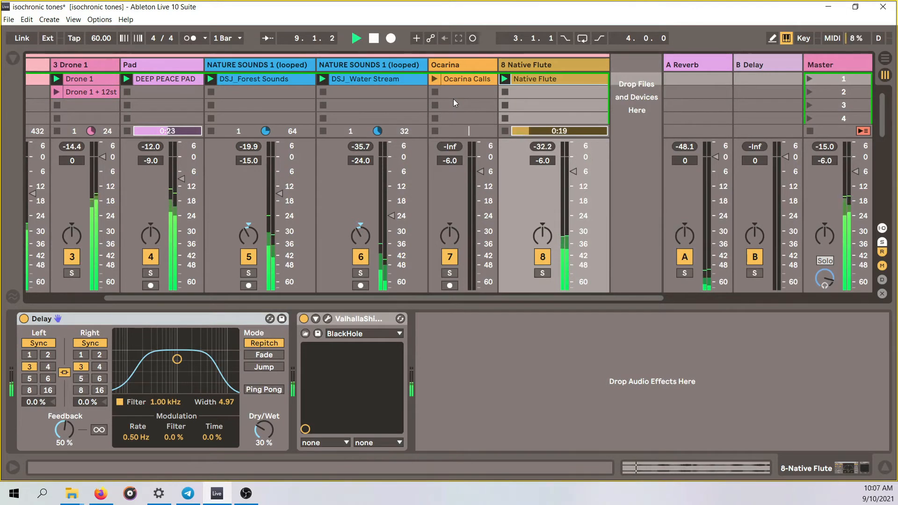
left_click(435, 77)
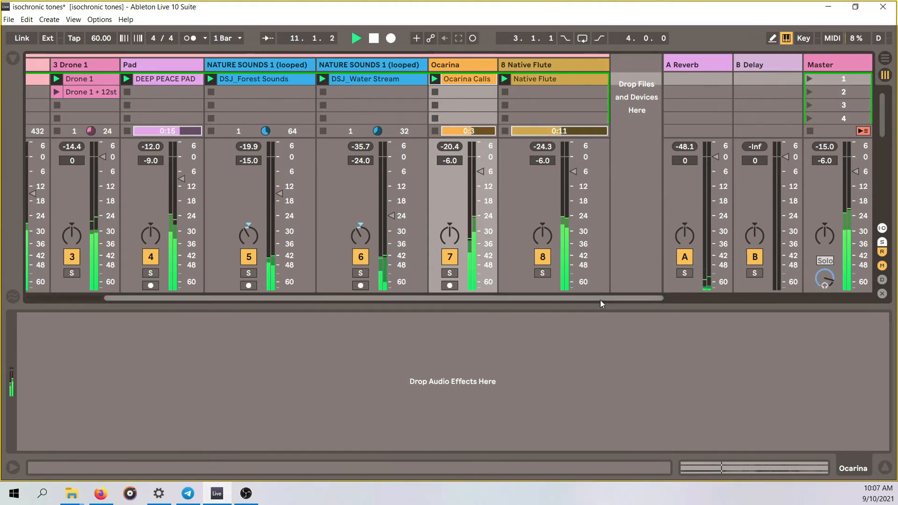
left_click_drag(600, 297, 452, 302)
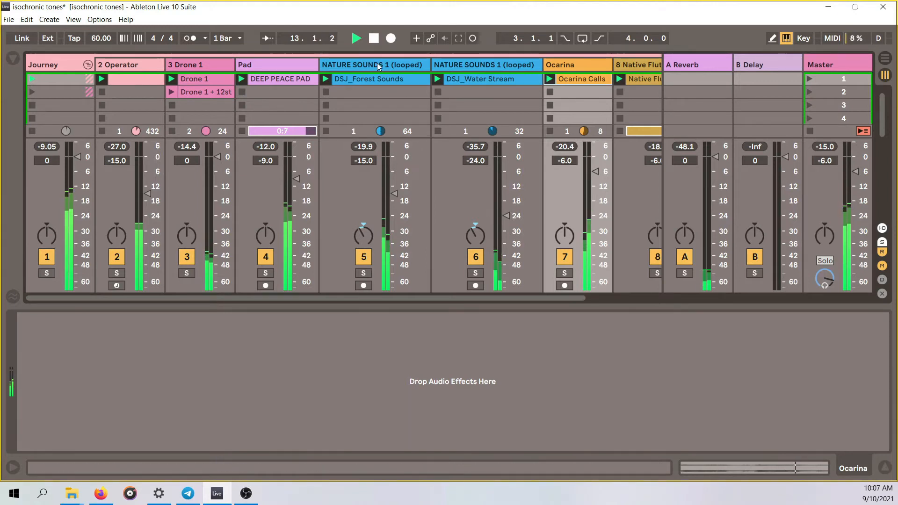
left_click(374, 38)
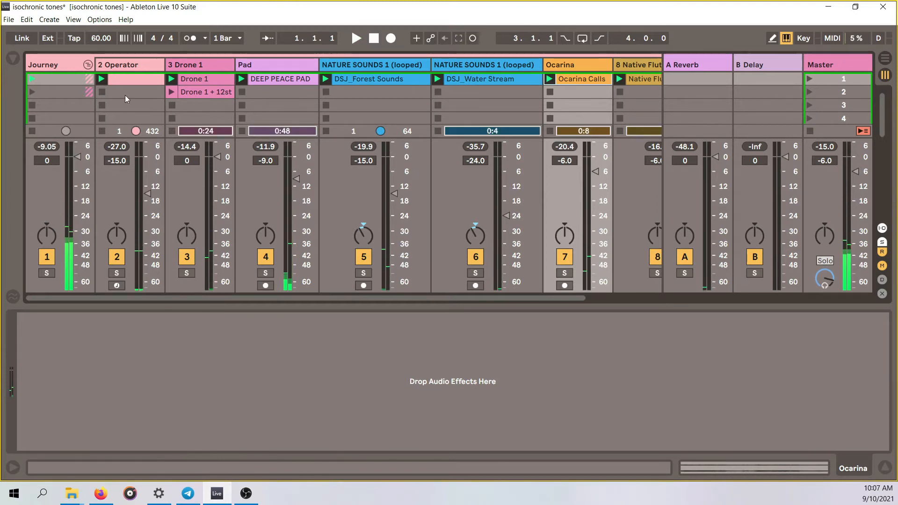
Step: Select the Operator track, review the Anxiety Relief session graph in Firefox, and return to Ableton Live
left_click(134, 65)
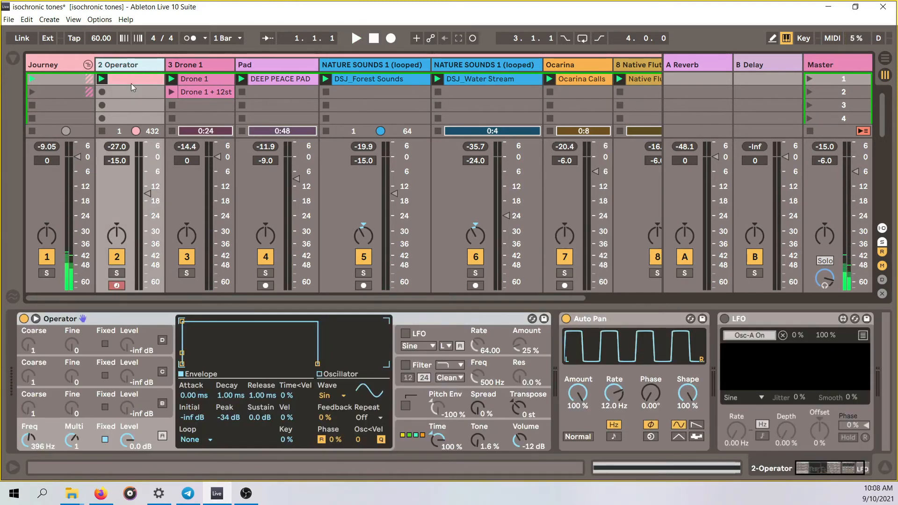
left_click(131, 80)
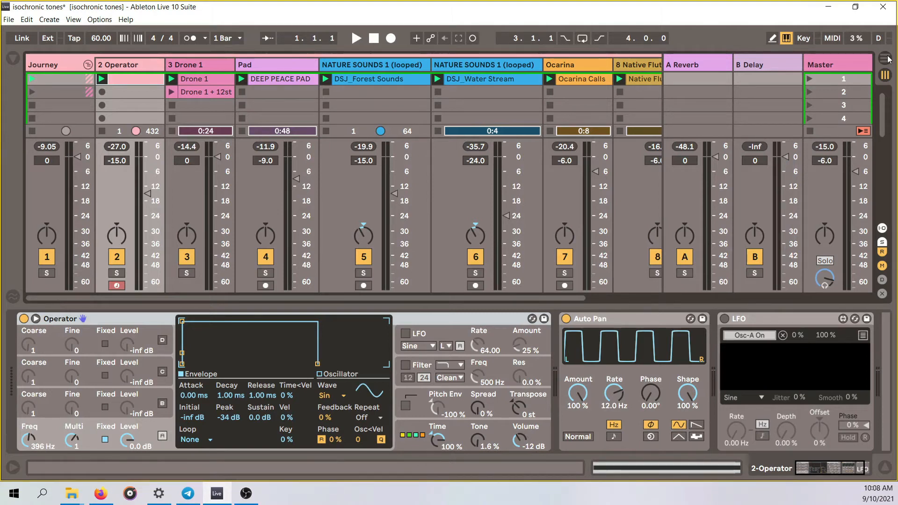
left_click(100, 494)
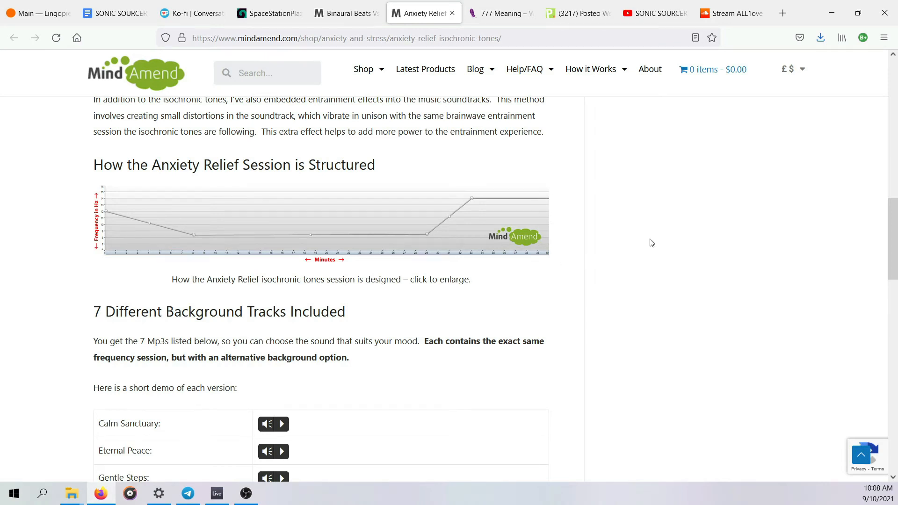
mouse_move(217, 494)
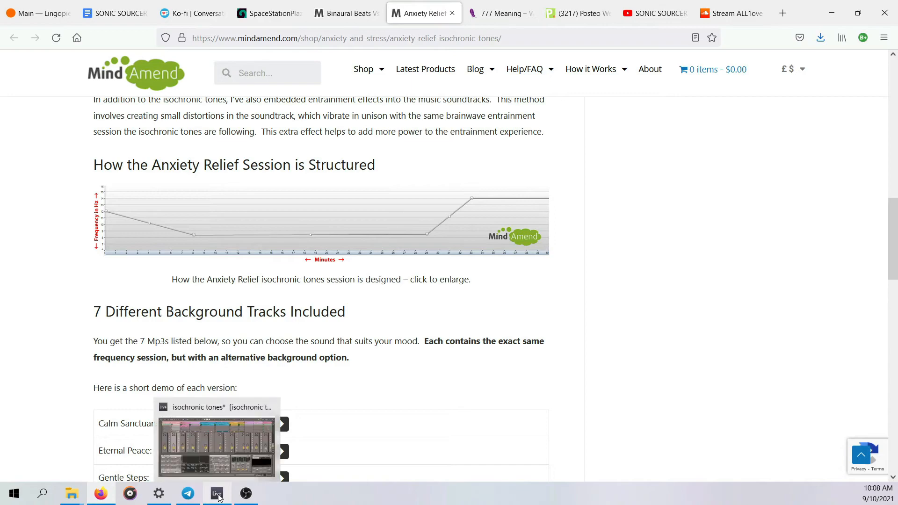
left_click(223, 436)
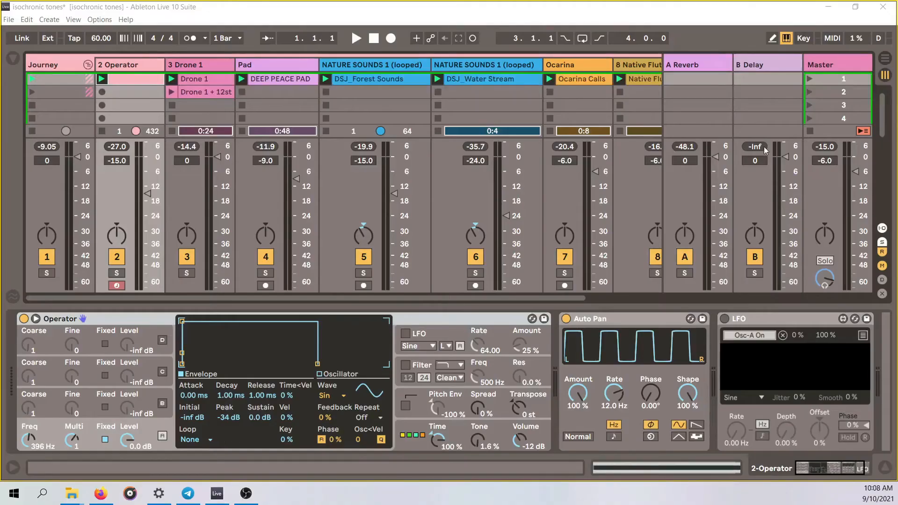
Step: In the Arrangement View, insert a 224-bar MIDI clip on the Operator track and fill it with one continuous C1 note
left_click(887, 59)
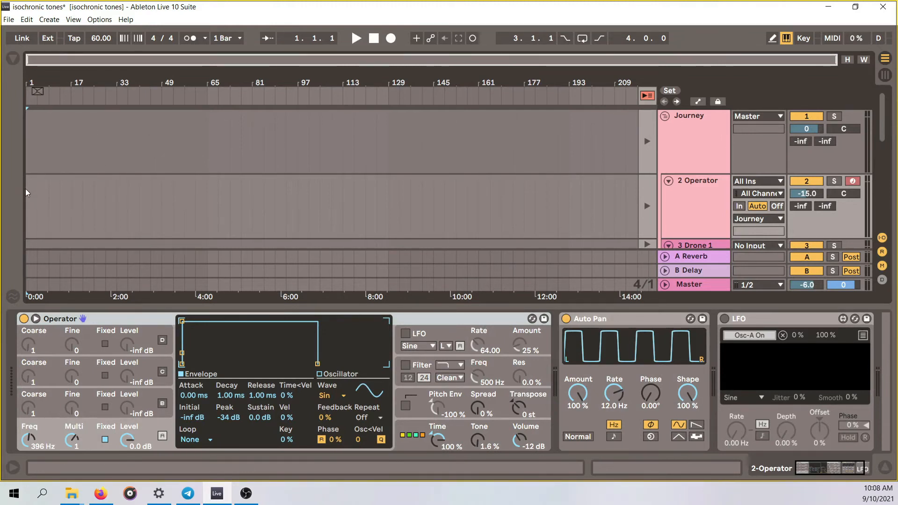
left_click_drag(26, 192, 488, 206)
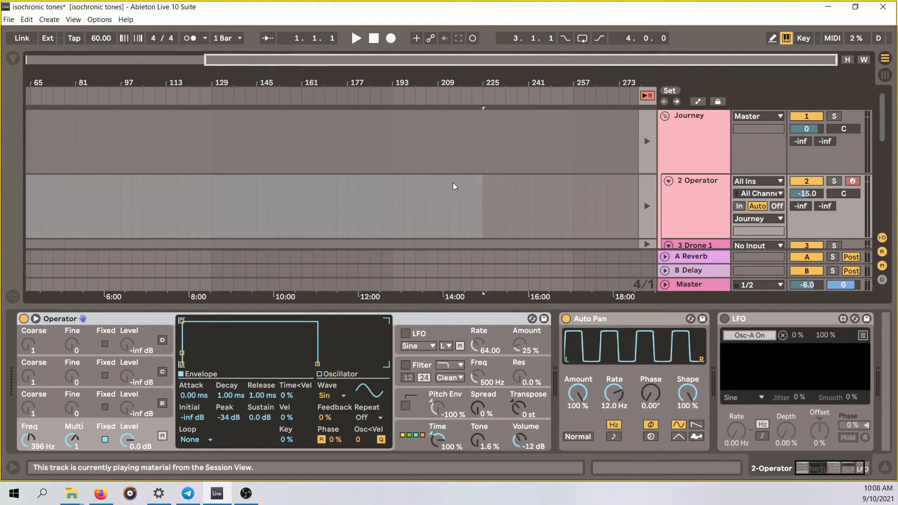
right_click(453, 186)
left_click(519, 303)
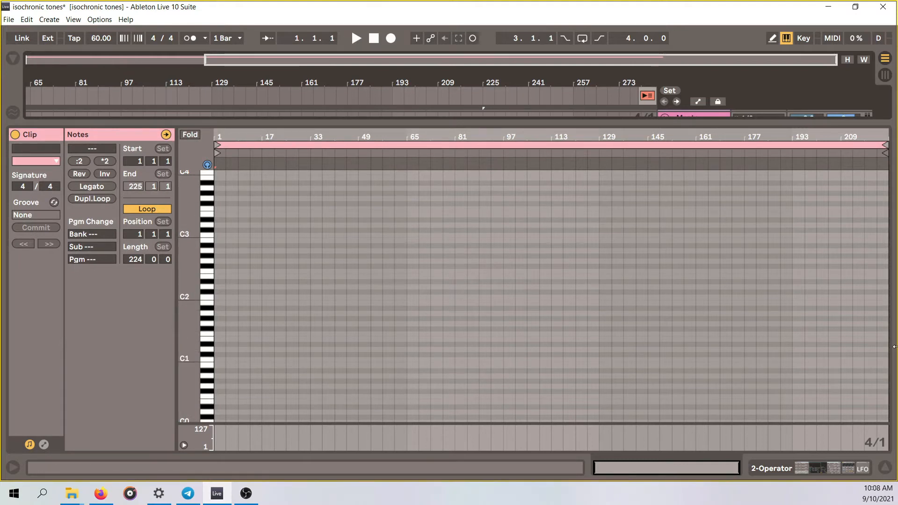
mouse_move(206, 346)
left_mouse_down()
mouse_move(257, 370)
mouse_move(225, 353)
mouse_move(299, 374)
mouse_move(717, 405)
mouse_move(826, 397)
mouse_move(884, 382)
left_mouse_up()
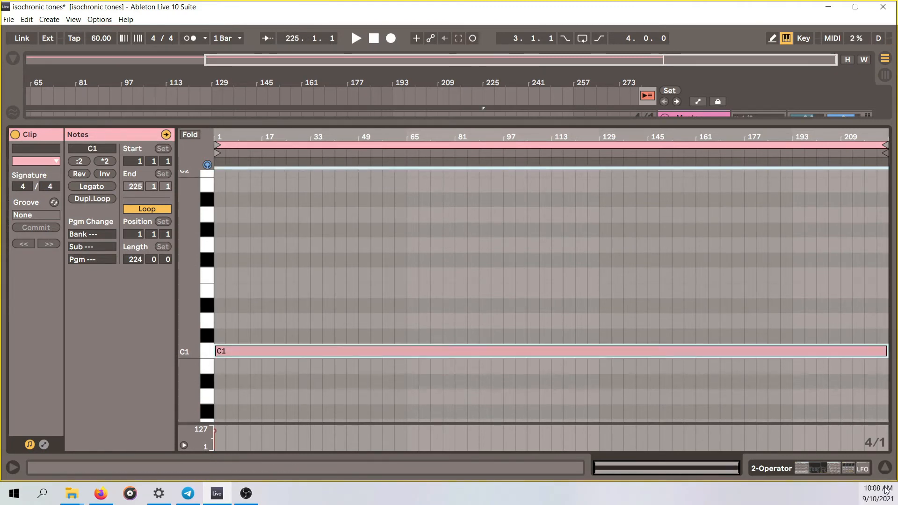
left_click(884, 467)
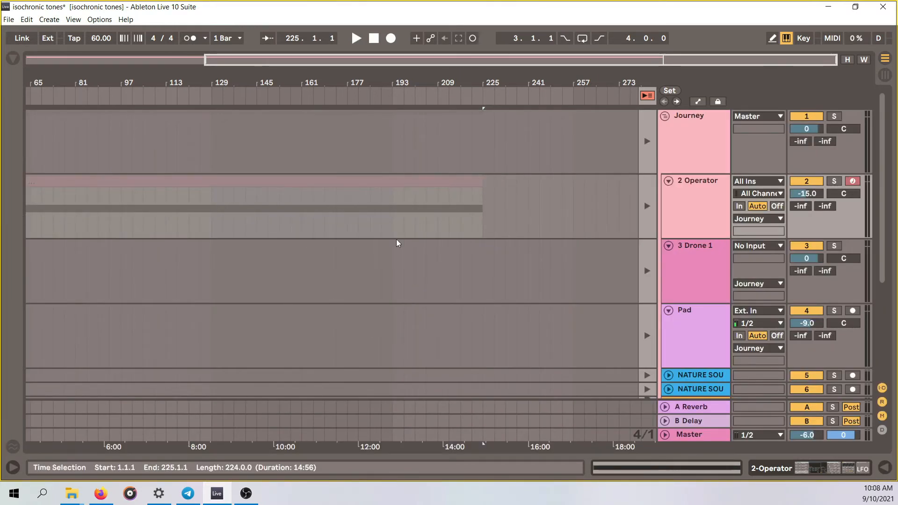
Step: Return all tracks to arrangement playback and show the automation lanes along with the Operator track's devices
left_click(649, 96)
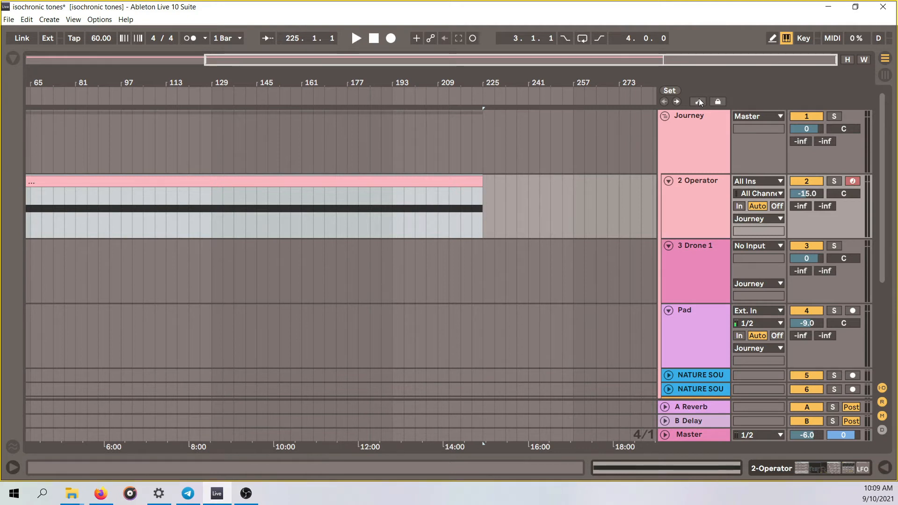
left_click(699, 100)
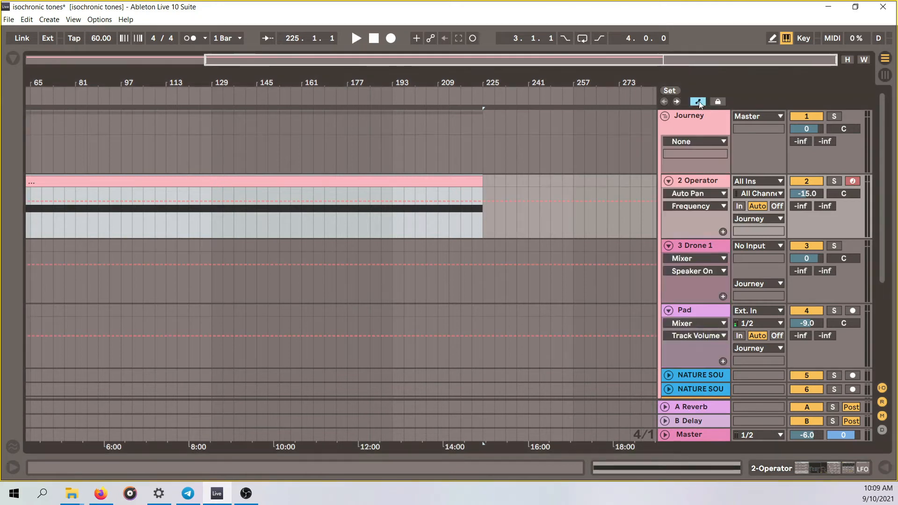
double_click(704, 181)
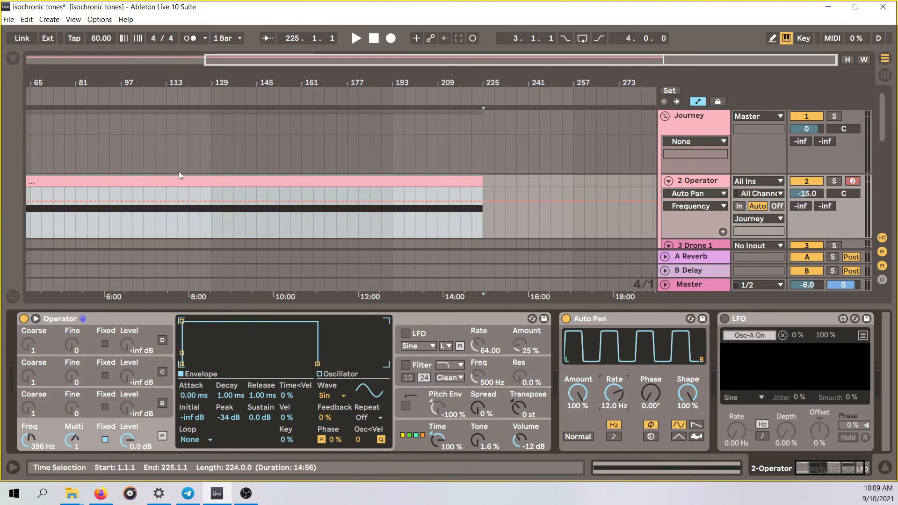
Step: Add a 12 Hz breakpoint to the Operator track's Auto Pan frequency automation and bring the whole clip into view
left_click(32, 204)
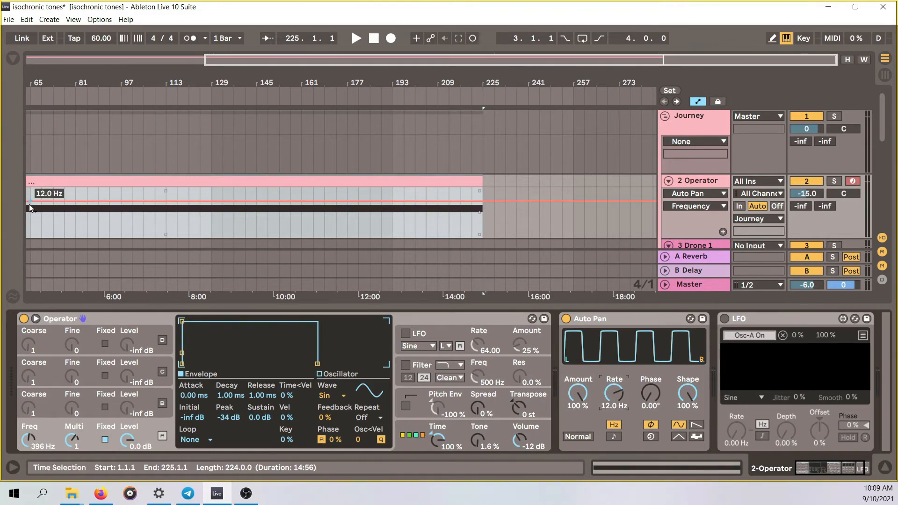
left_click(27, 202)
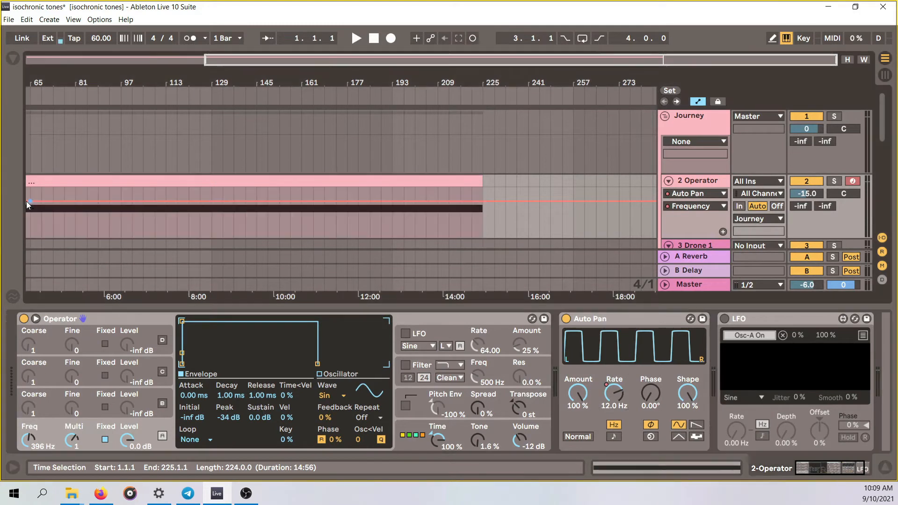
left_click_drag(59, 90, 281, 92)
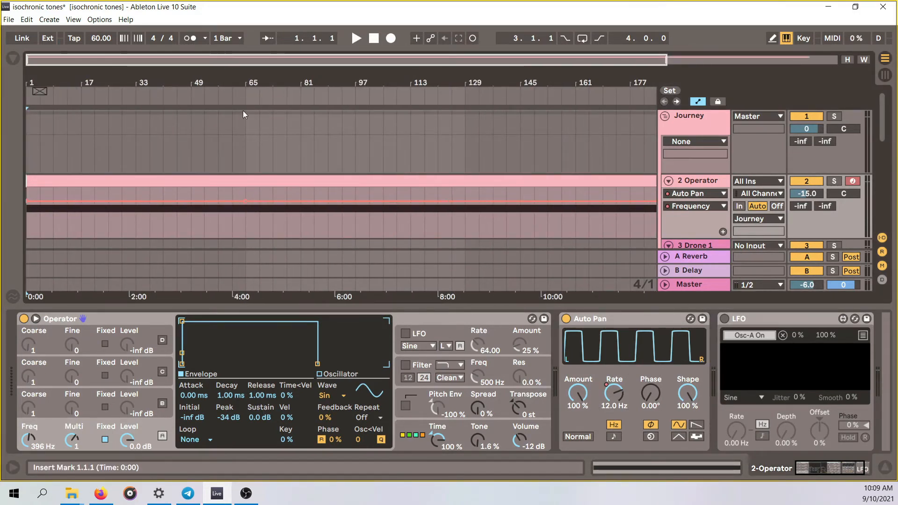
left_click_drag(243, 80, 197, 80)
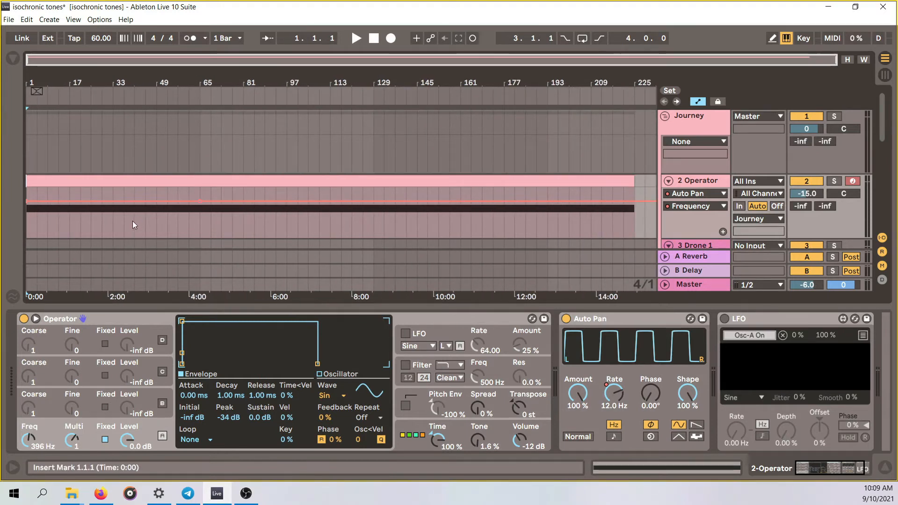
Step: Set the Auto Pan frequency automation to 8.5 Hz at bar 33 and remove the extra breakpoint near bar 65
right_click(112, 202)
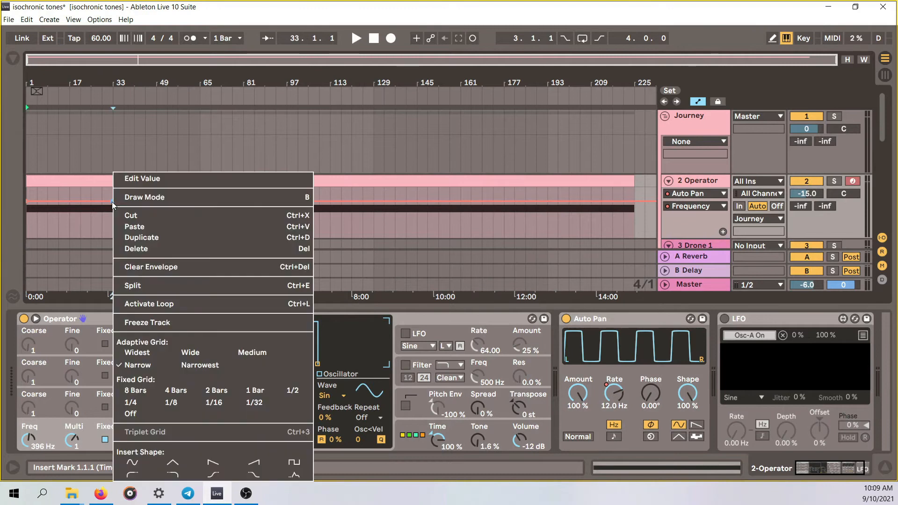
left_click(158, 178)
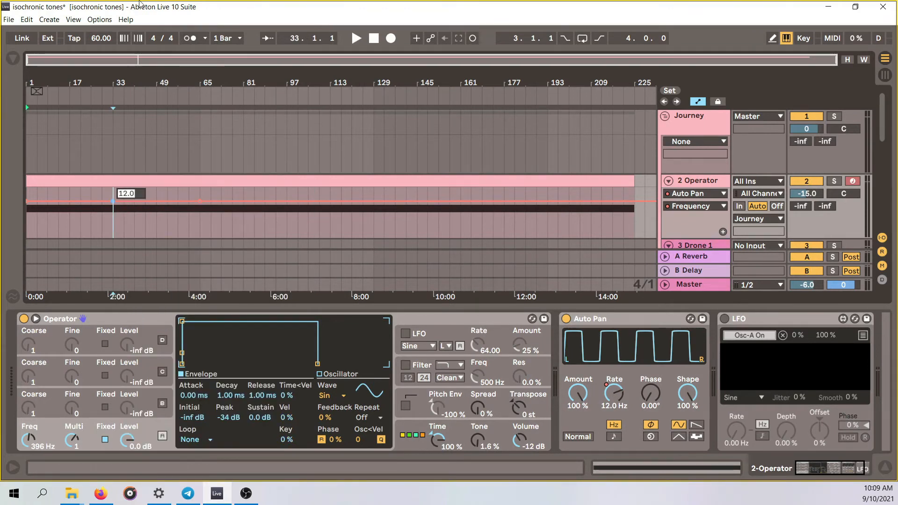
type("8.5")
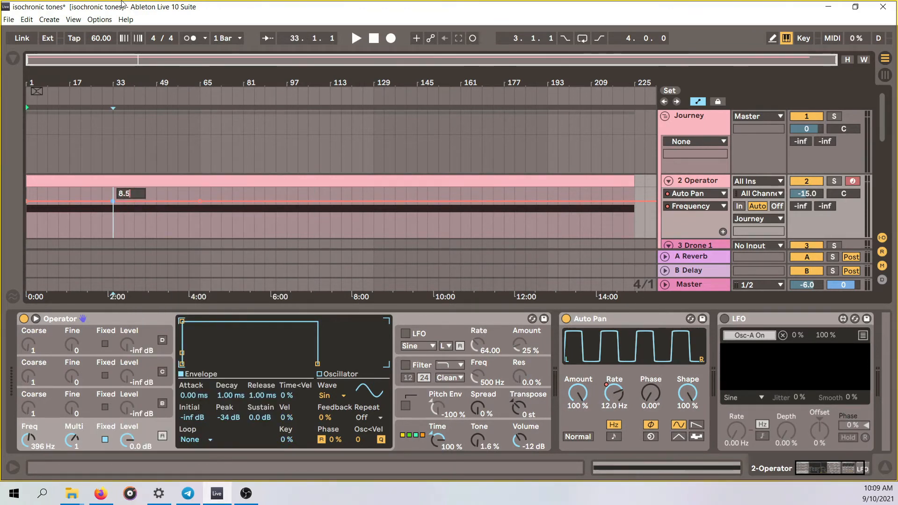
key("Return")
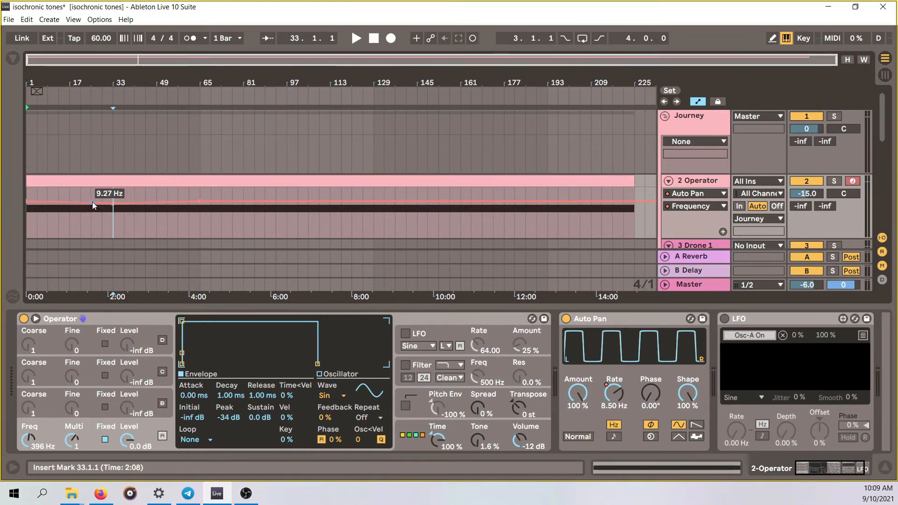
left_click(204, 200)
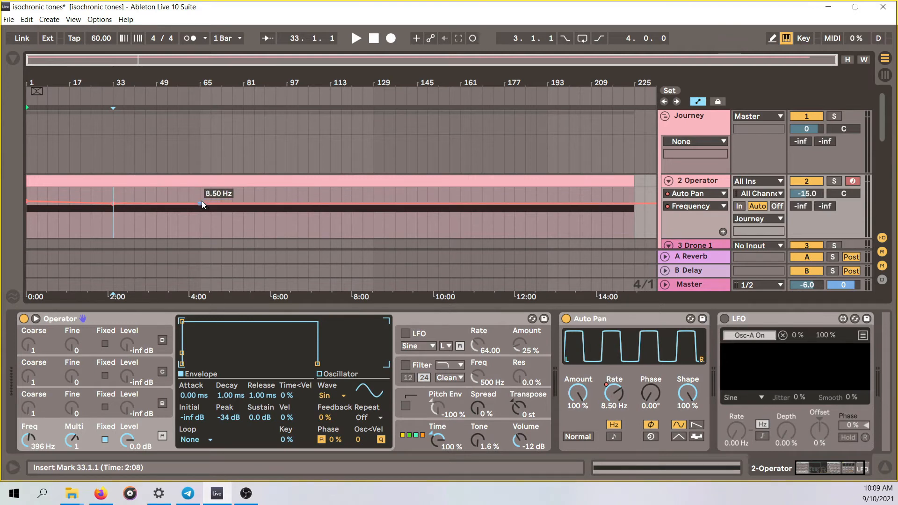
Step: Add frequency automation breakpoints at about bar 181 and at bar 225, setting the one at bar 225 to 15 Hz
left_click(517, 204)
left_click(634, 203)
right_click(635, 206)
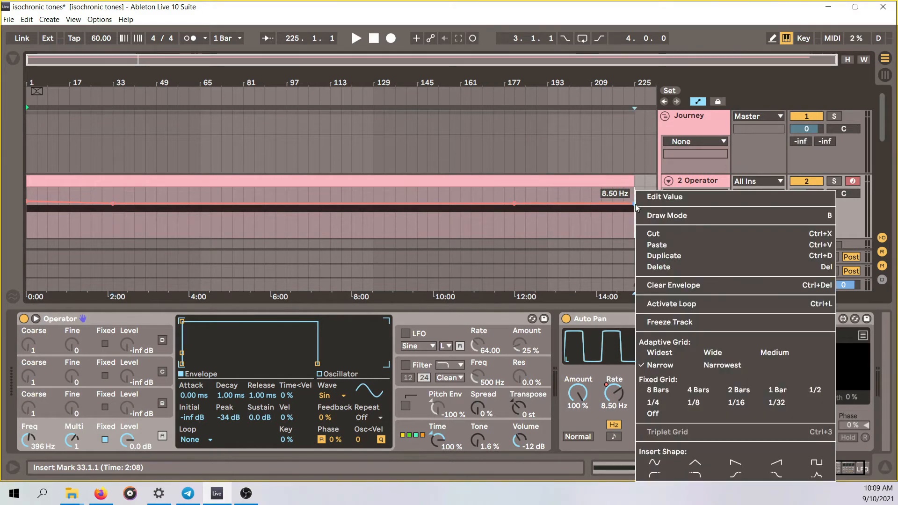
left_click(649, 195)
type("15")
key("Return")
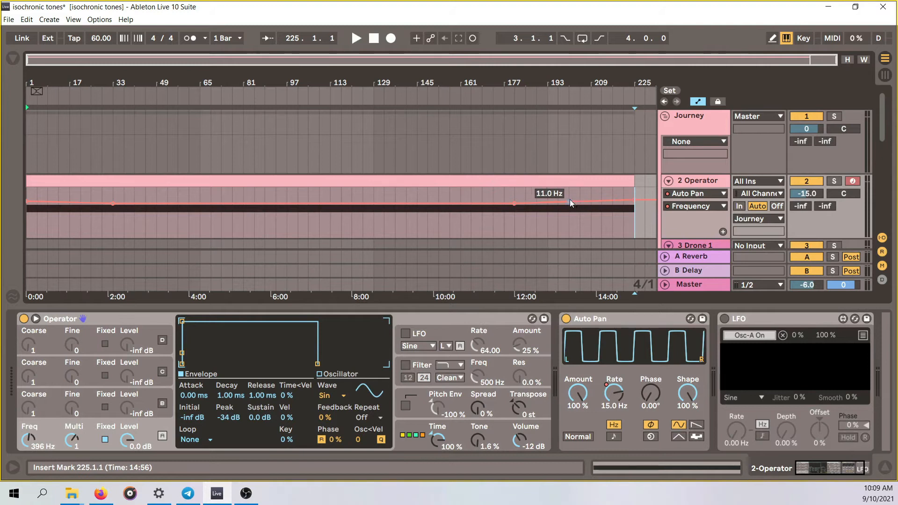
Step: Enlarge the Anxiety Relief session graph in Firefox and compare it with the Auto Pan frequency automation in Ableton Live
left_click(103, 496)
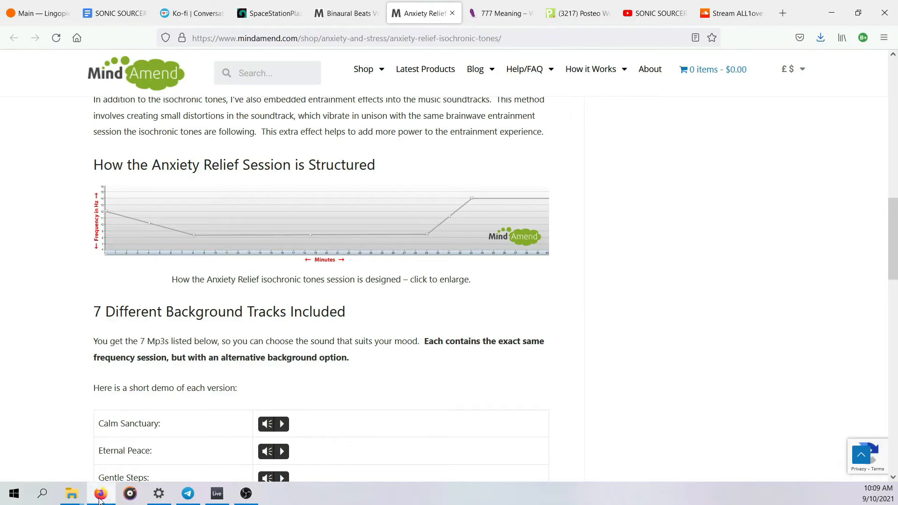
left_click(106, 208)
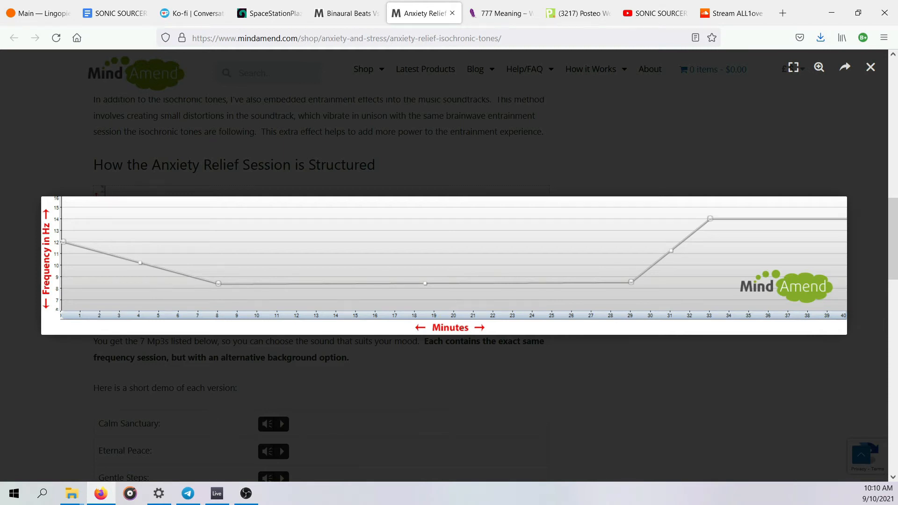
left_click(217, 493)
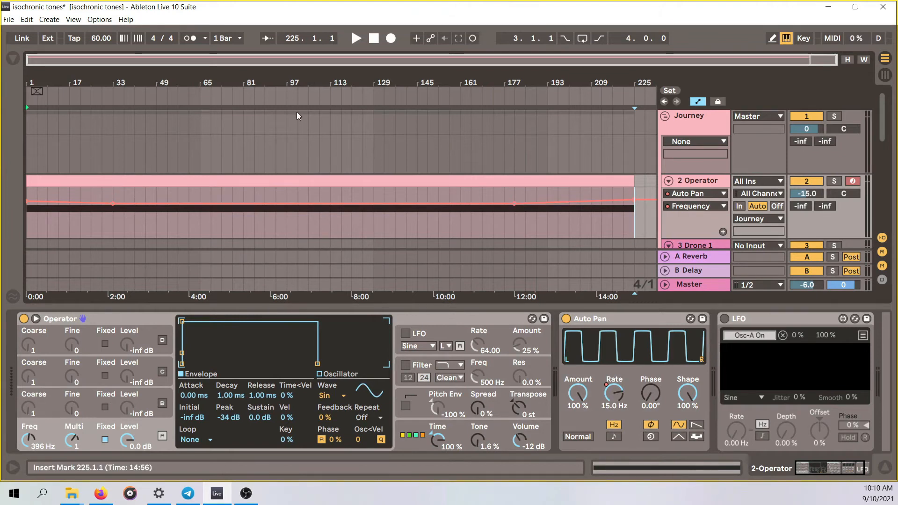
left_click(889, 471)
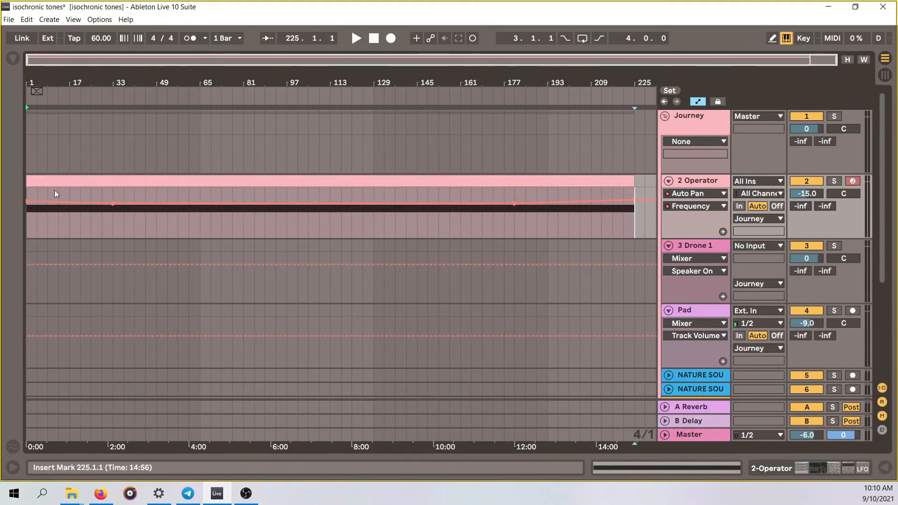
double_click(708, 182)
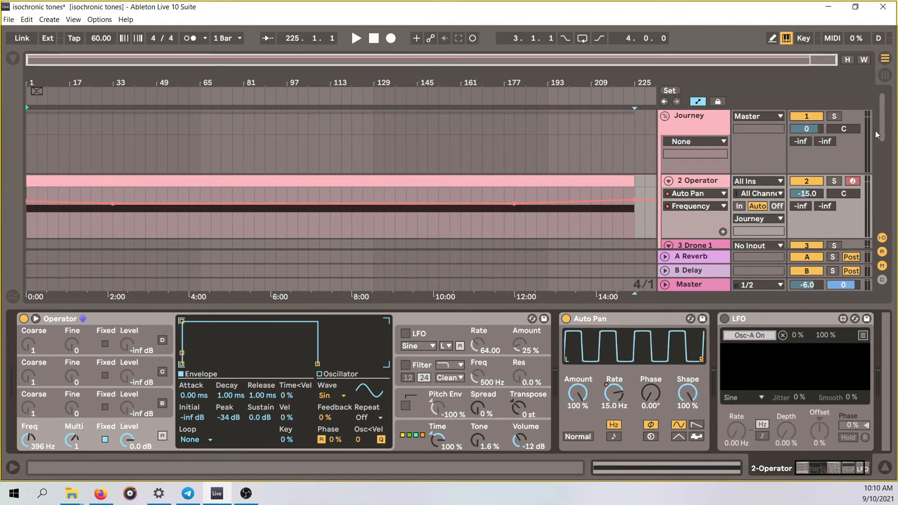
Step: Copy the DSJ_Forest Sounds clip from the session into its arrangement track, starting at bar 1
left_click(884, 79)
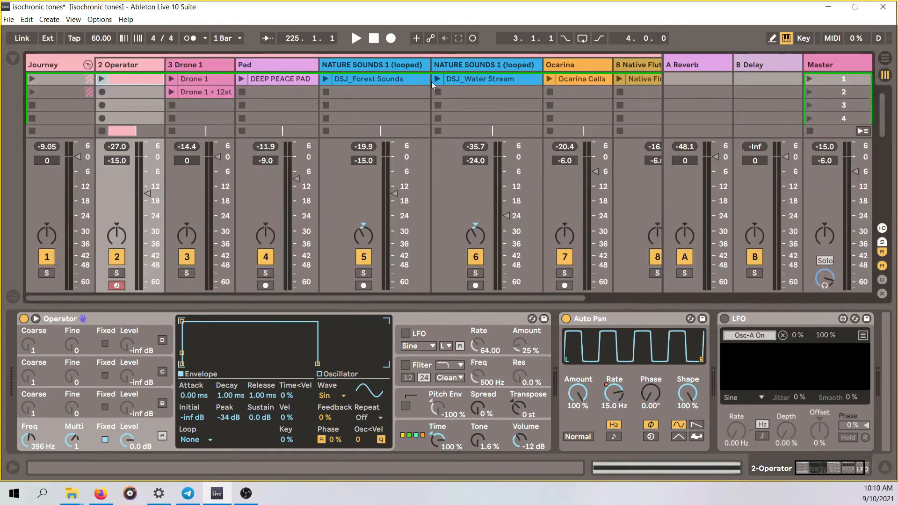
left_click(394, 80)
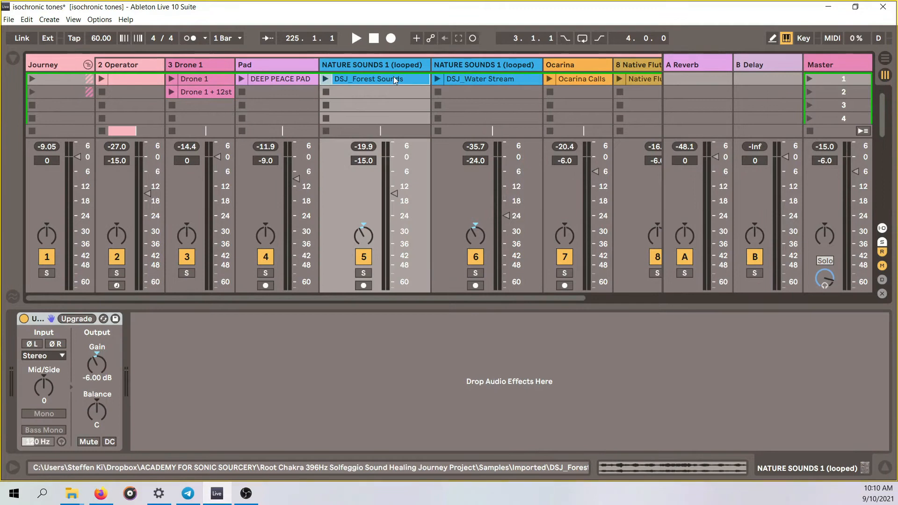
key("Tab")
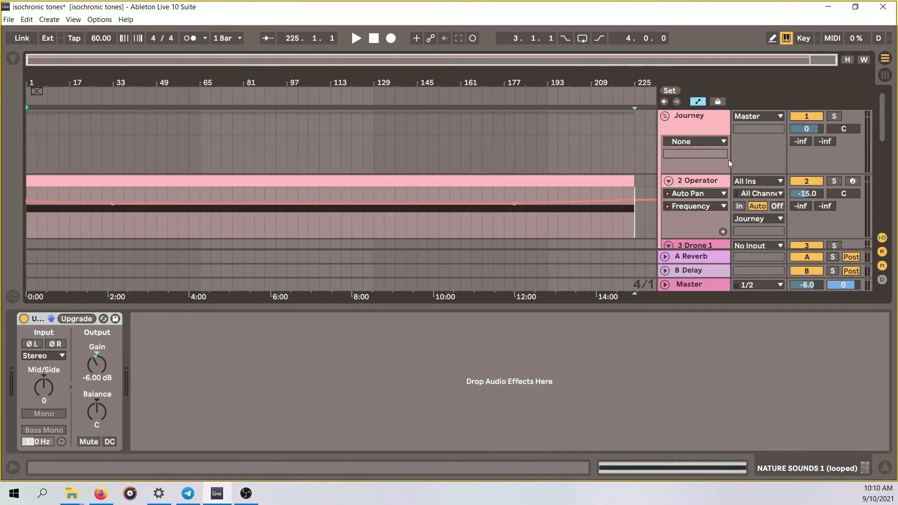
scroll(853, 156, "down", 6)
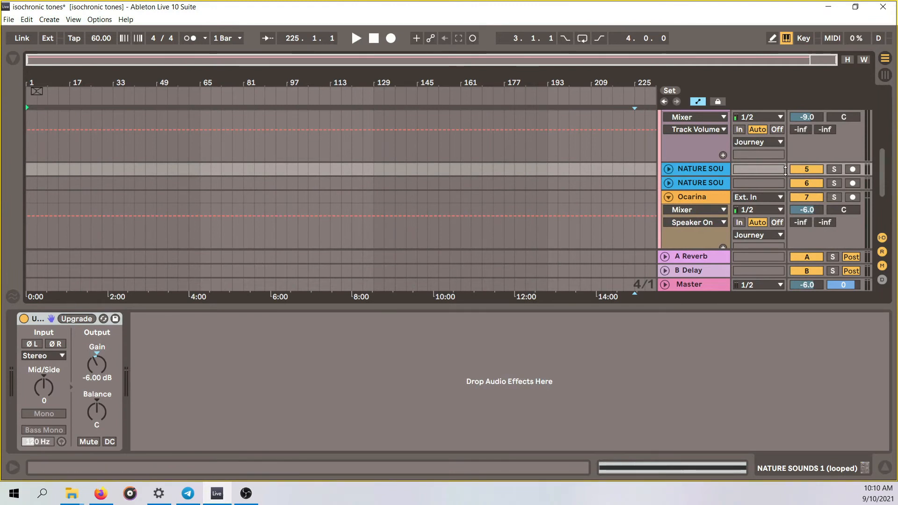
key("Tab")
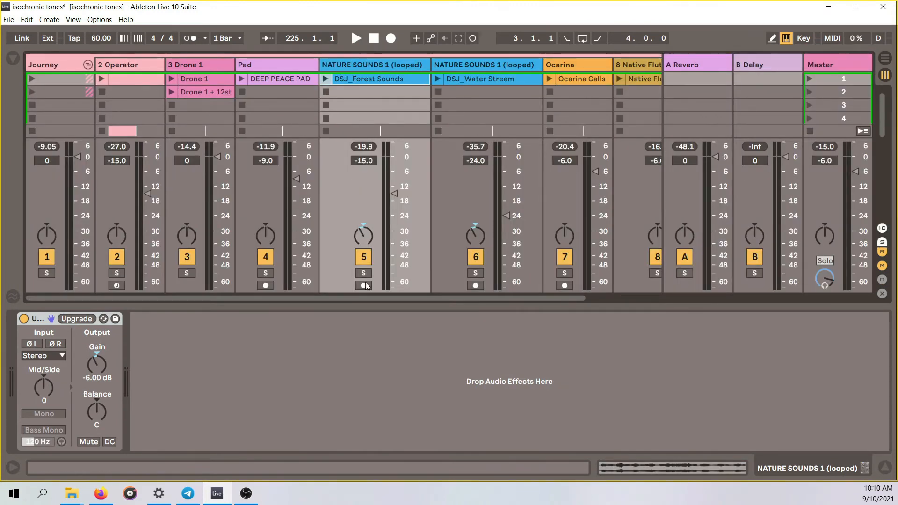
key("Tab")
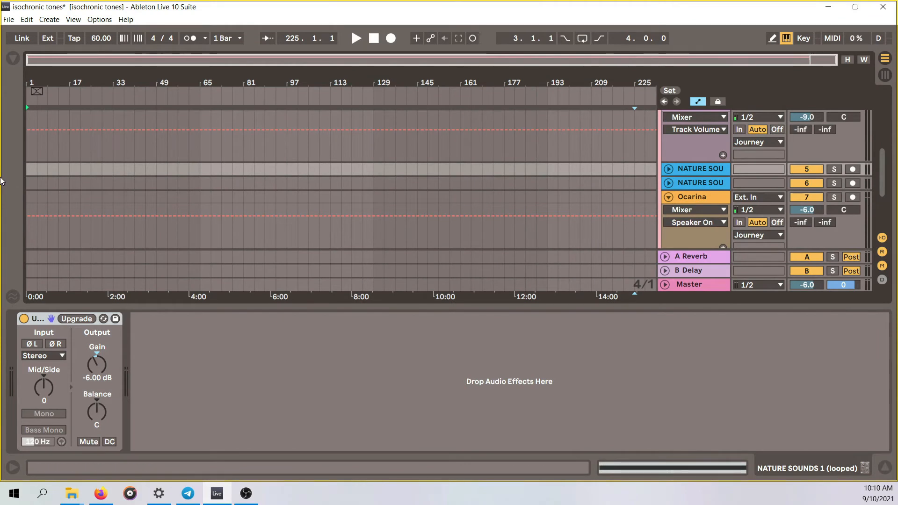
left_click(27, 167)
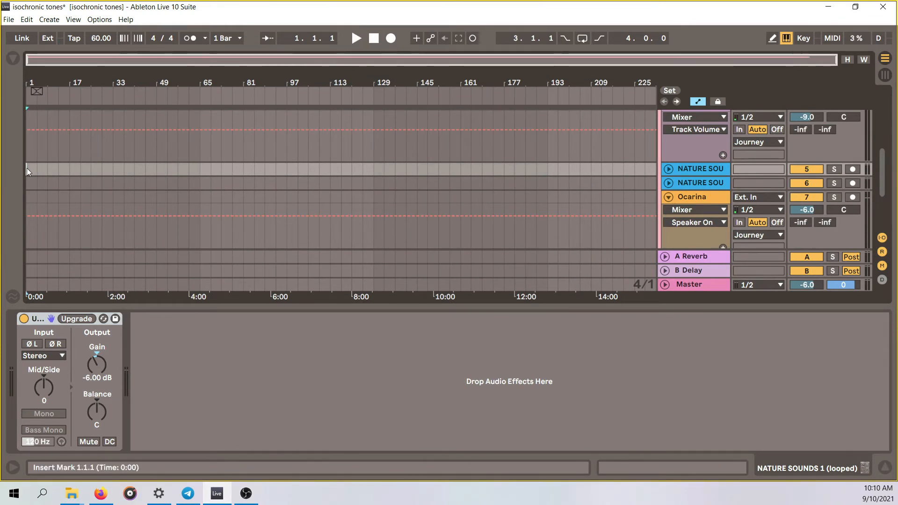
key("ctrl+v")
Step: Extend the arrangement's DSJ_Forest Sounds clip to end at bar 225 and hide its clip details
left_click_drag(69, 170, 469, 154)
left_click_drag(469, 83, 478, 130)
left_click_drag(474, 169, 438, 169)
double_click(417, 168)
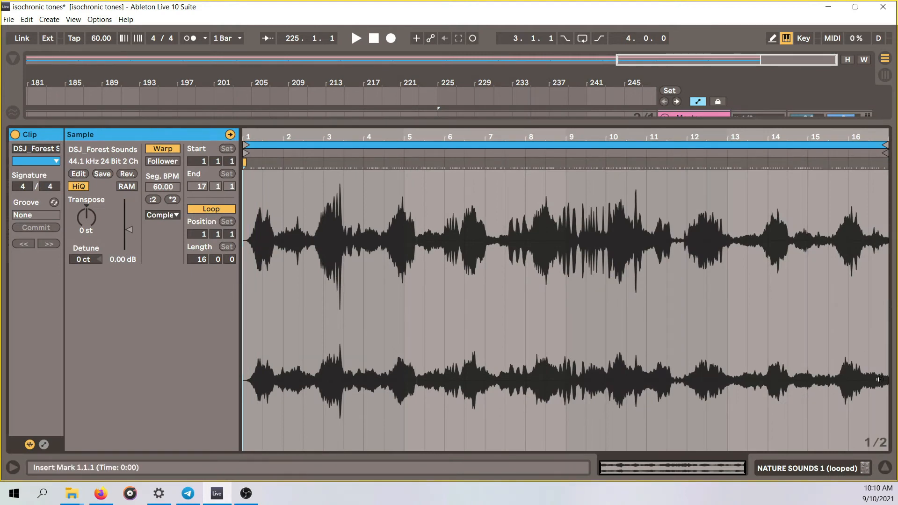
left_click(885, 467)
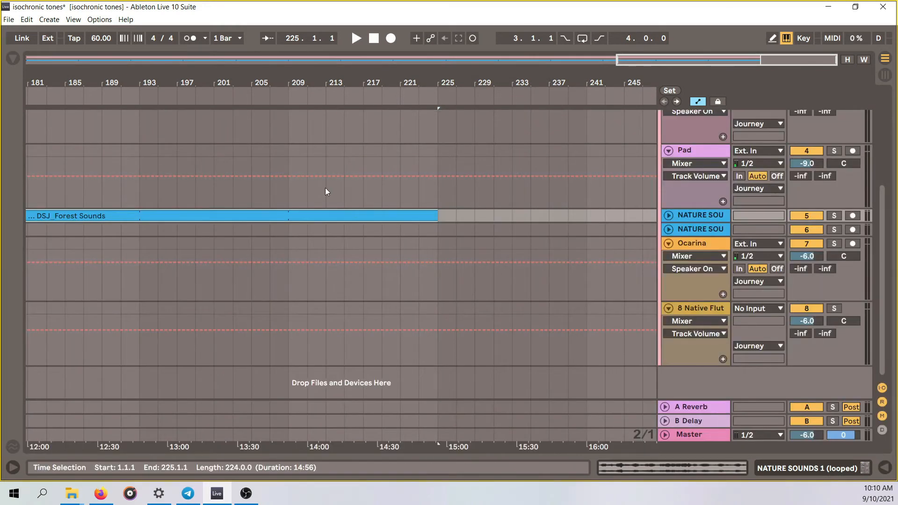
Step: Copy the DSJ_Water Stream session clip to bar 1 of its arrangement track and extend it to bar 225
key("Tab")
left_click(488, 78)
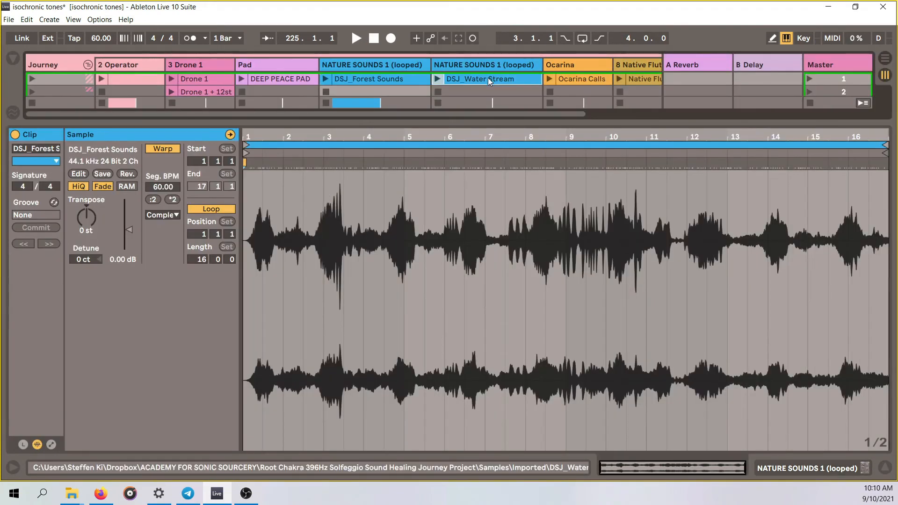
key("Tab")
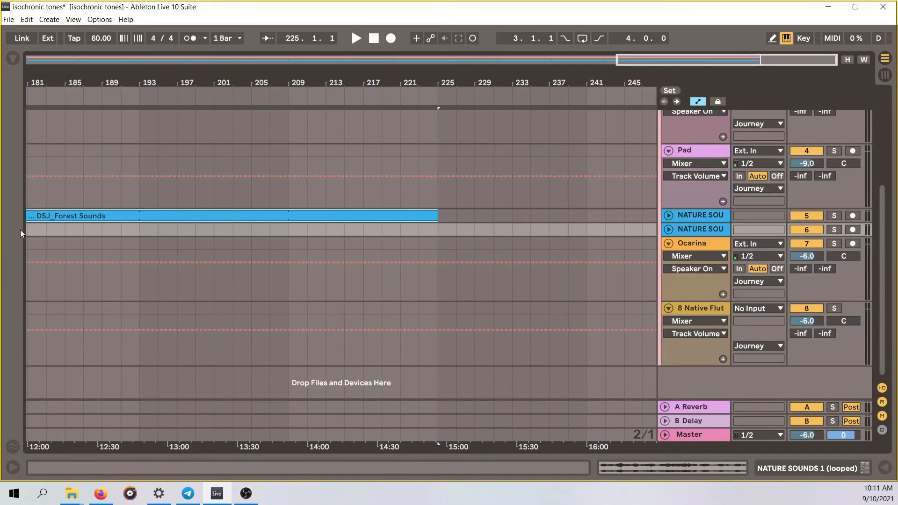
left_click_drag(90, 81, 90, 51)
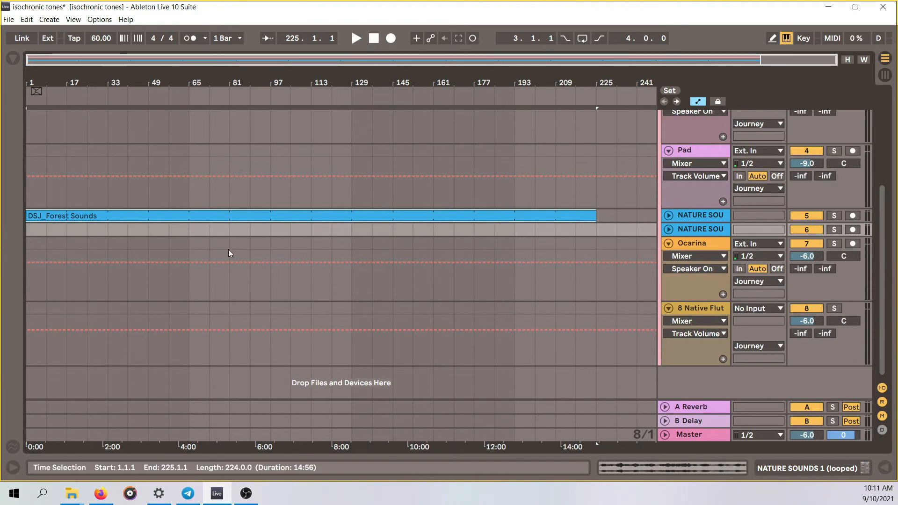
left_click(37, 228)
key("ctrl+v")
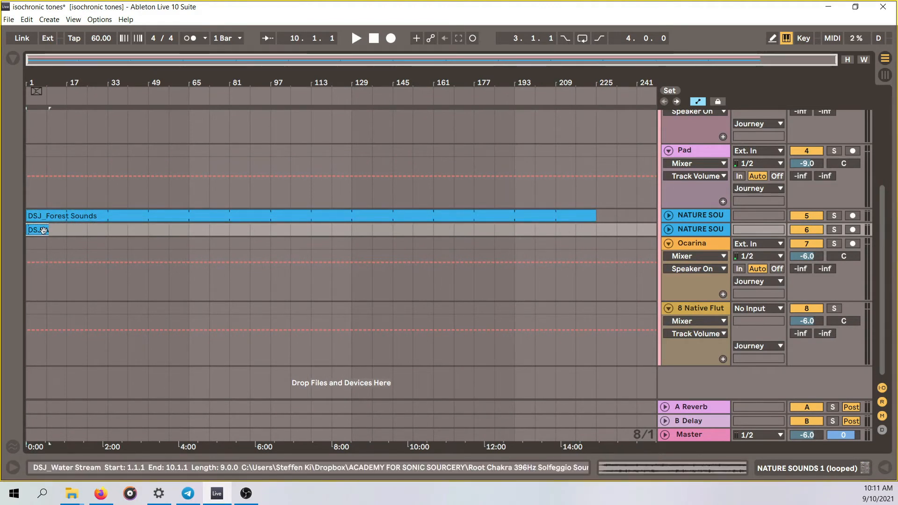
left_click_drag(49, 229, 586, 248)
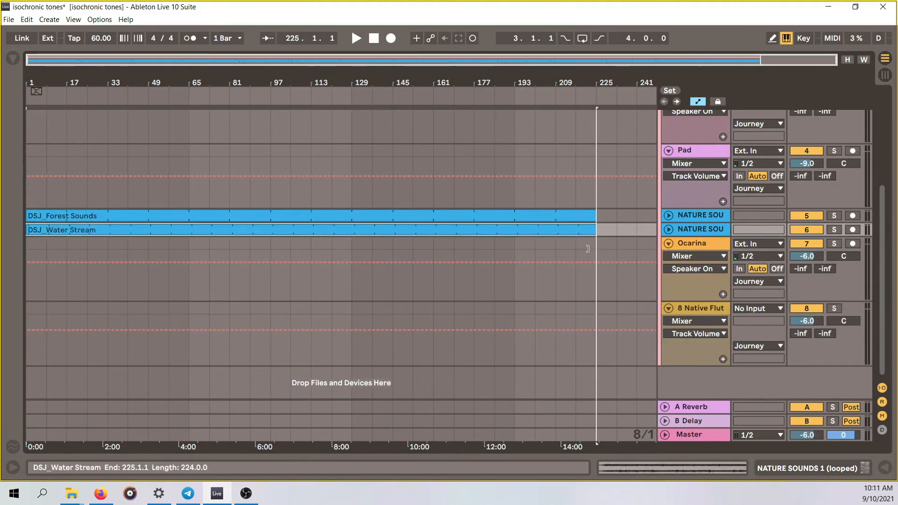
Step: Copy the Drone 1 session clip to bar 1 of its arrangement track and extend it to bar 225
key("Tab")
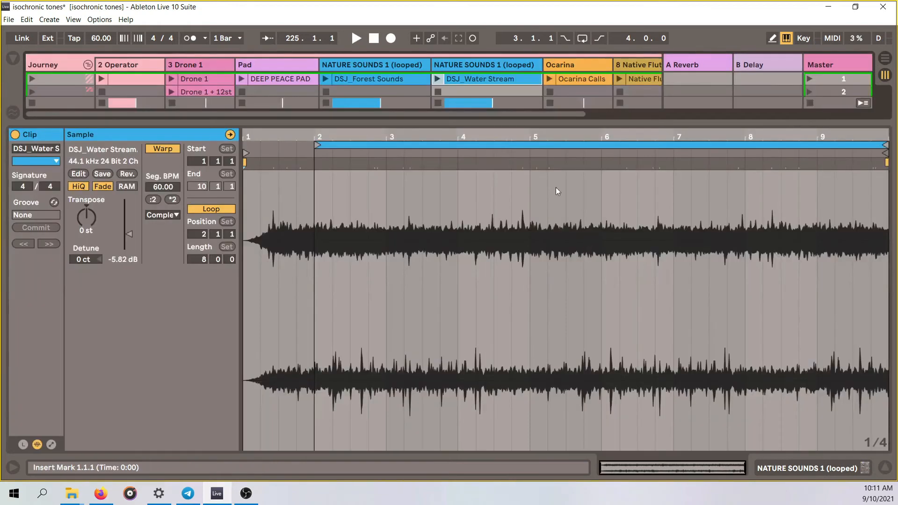
left_click(203, 80)
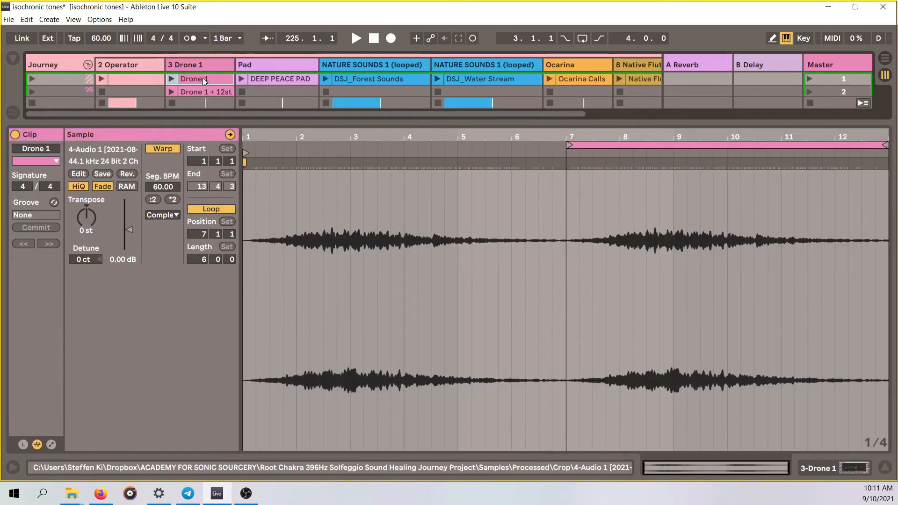
key("Tab")
scroll(97, 211, "up", 2)
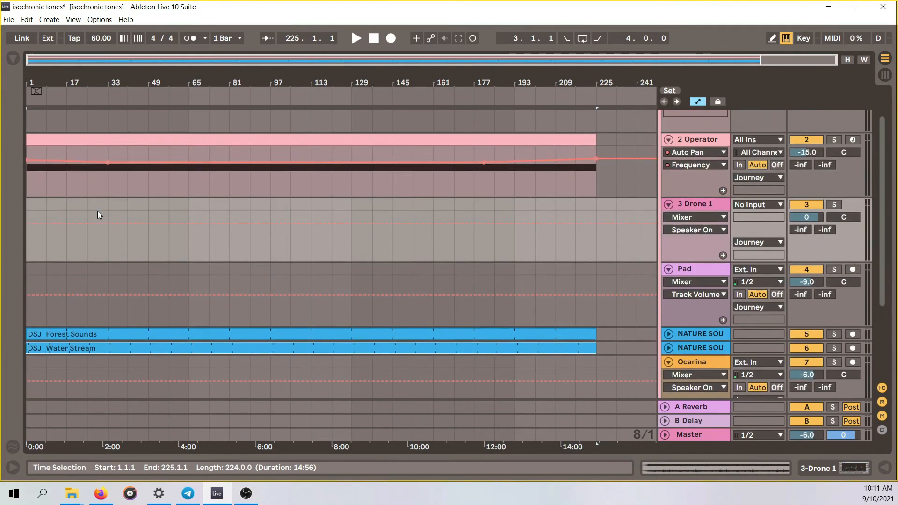
left_click(26, 204)
key("ctrl+v")
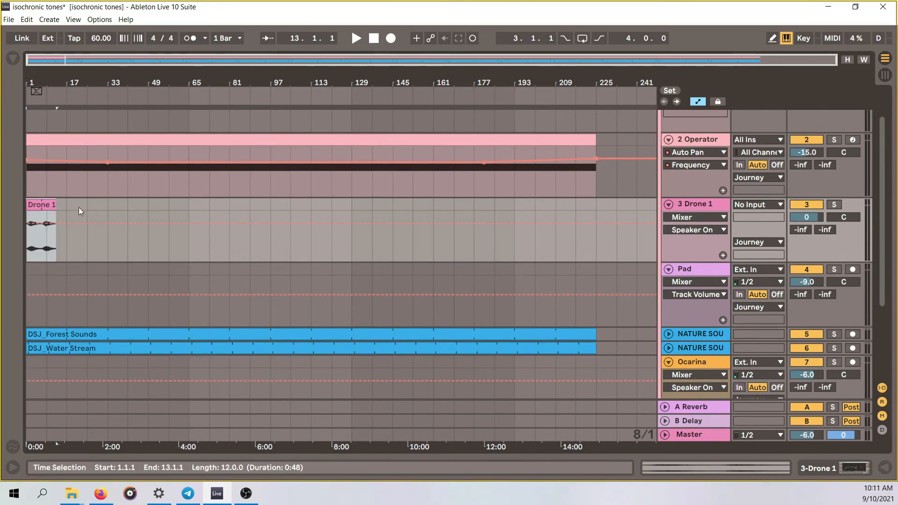
left_click_drag(56, 204, 595, 203)
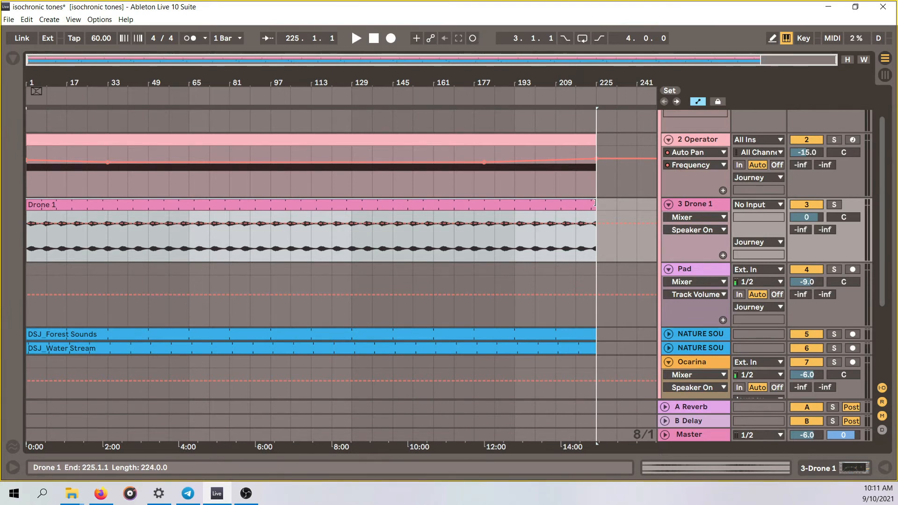
Step: Copy the DEEP PEACE PAD session clip to bar 17 of the Pad arrangement track and extend it to bar 197
key("Tab")
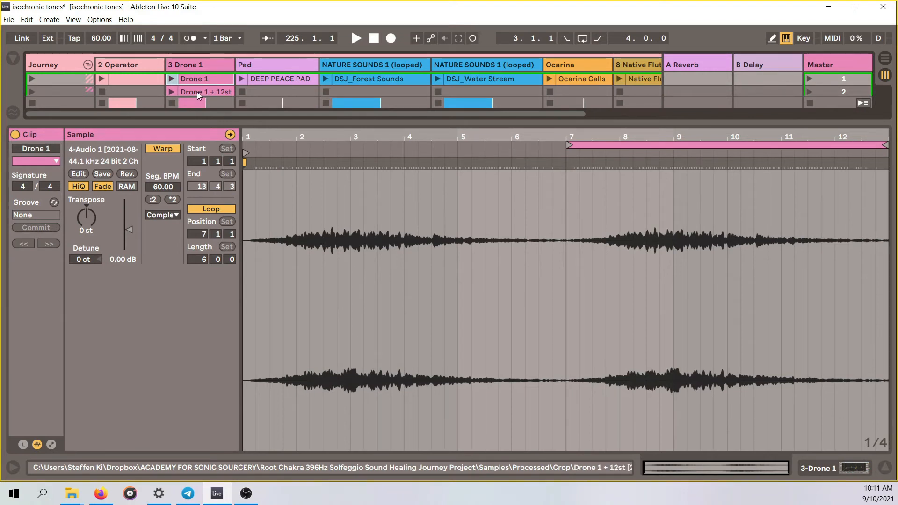
left_click(288, 79)
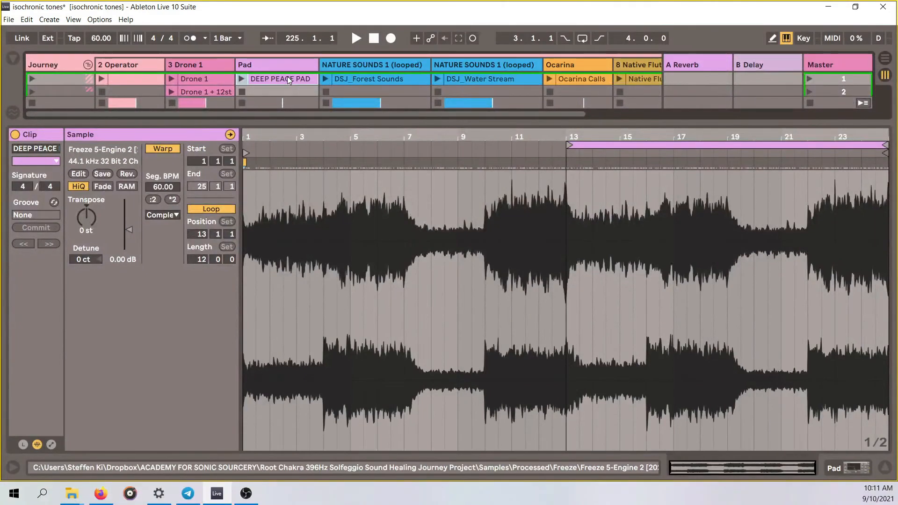
key("Tab")
scroll(329, 214, "up", 3)
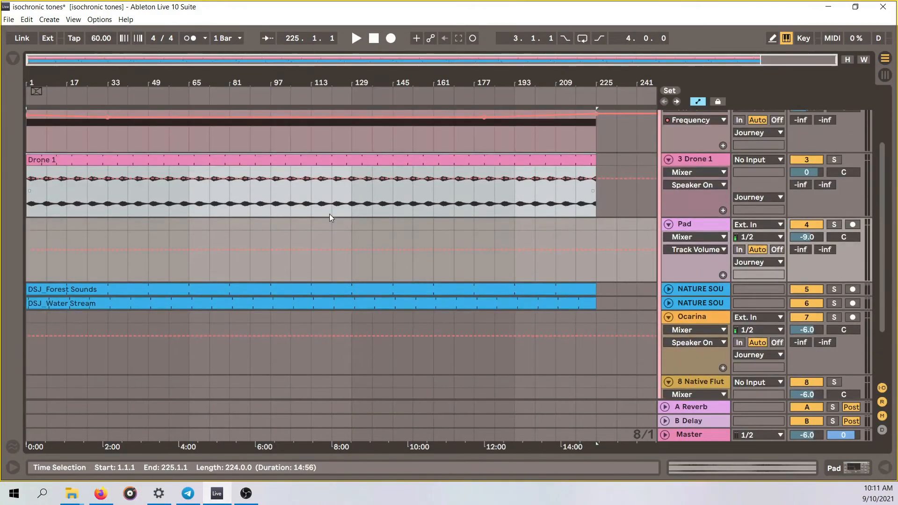
scroll(327, 228, "up", 2)
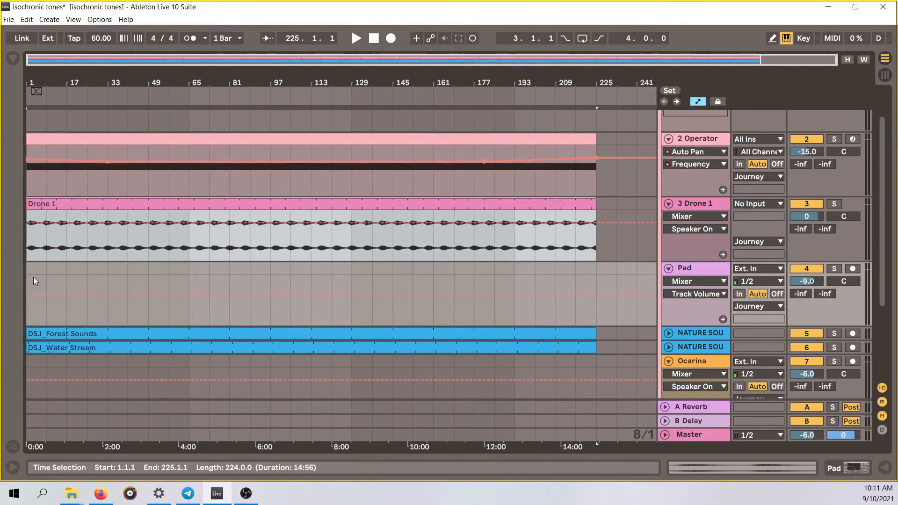
left_click(72, 272)
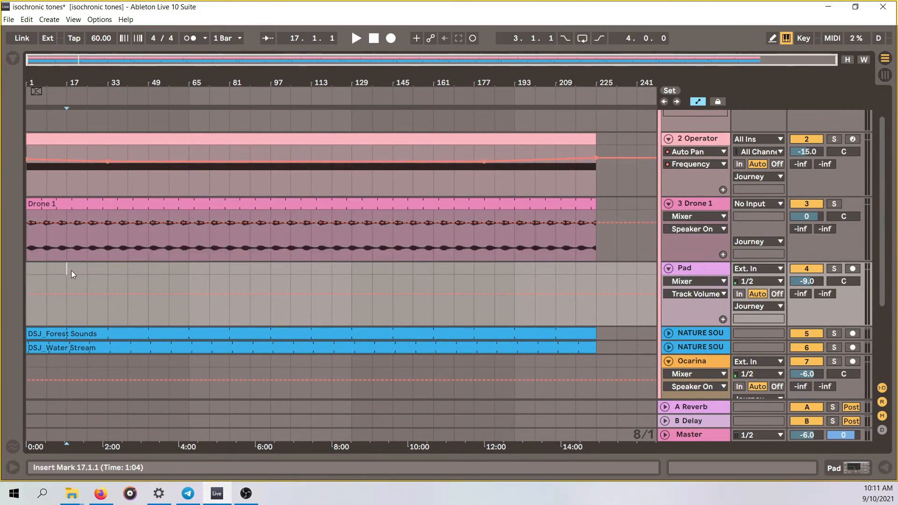
key("ctrl+v")
left_click_drag(125, 268, 526, 284)
Step: Copy the Native Flute session clip to bar 33 of its arrangement track and extend it to bar 173
key("Tab")
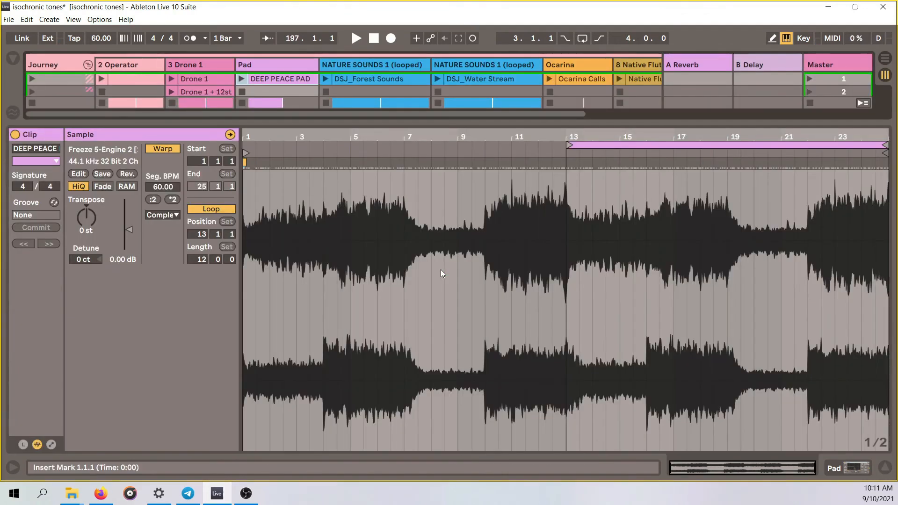
left_click(595, 82)
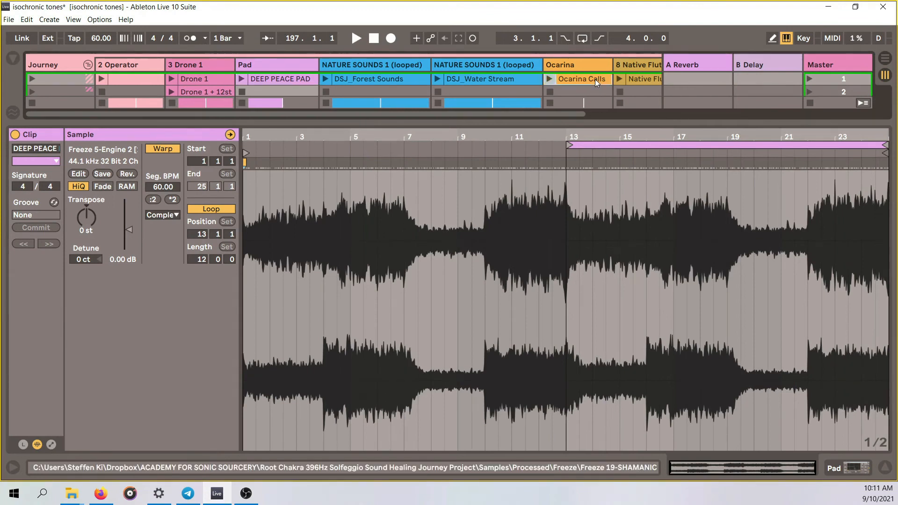
left_click(639, 78)
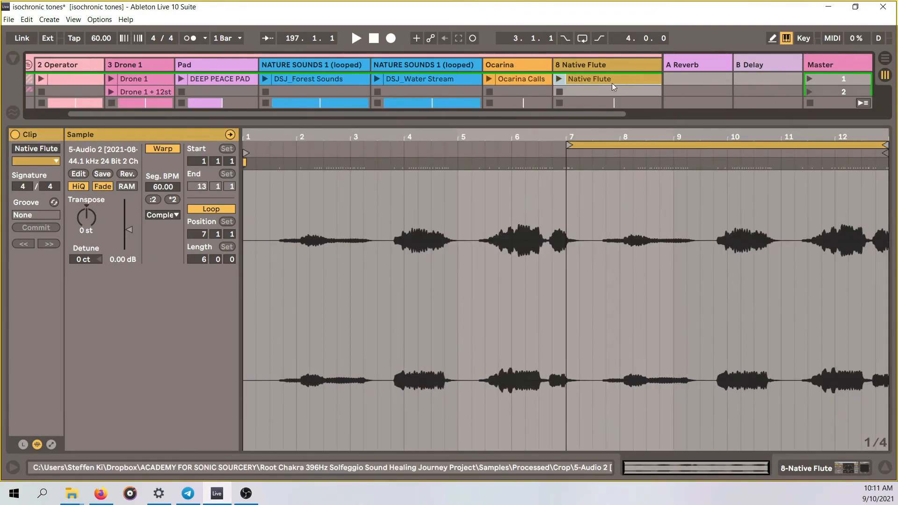
key("Tab")
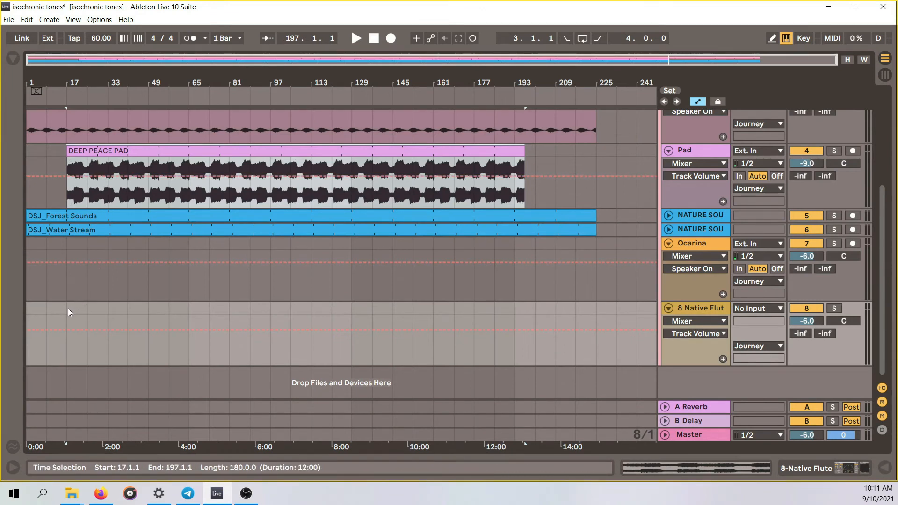
left_click(110, 307)
key("ctrl+v")
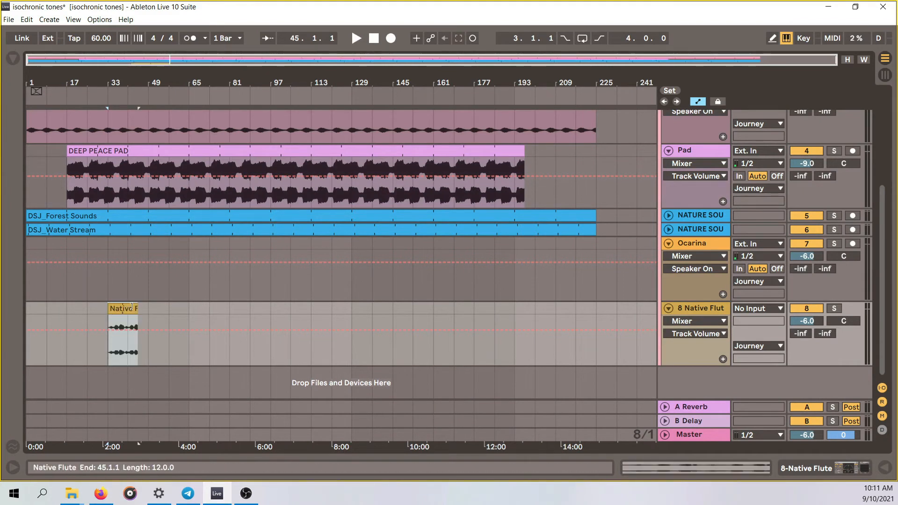
left_click_drag(138, 308, 462, 304)
Step: Copy the Ocarina Calls session clip to bar 41 of the Ocarina arrangement track and extend it to bar 169
key("Tab")
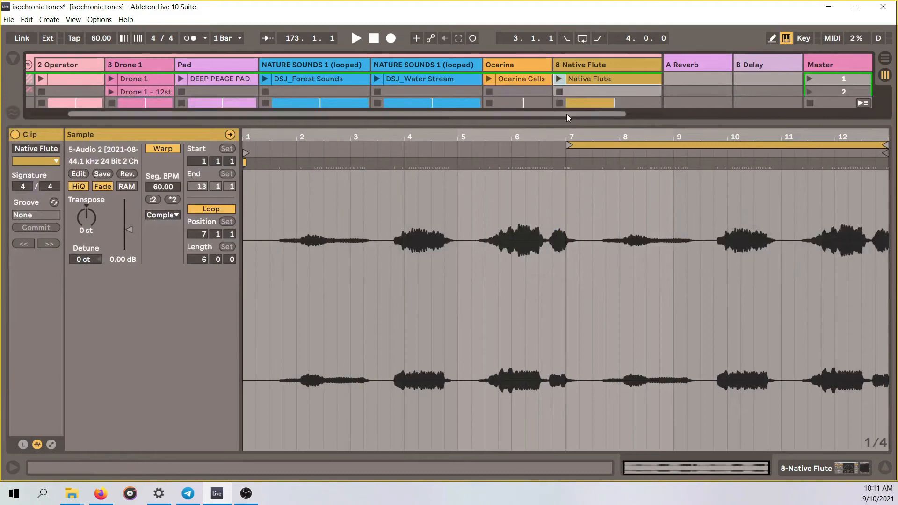
left_click(516, 78)
key("Tab")
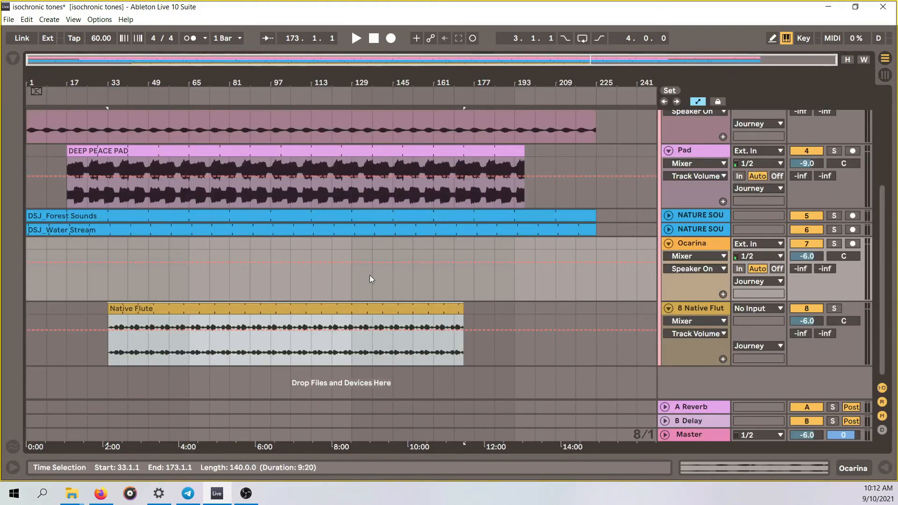
left_click(130, 370)
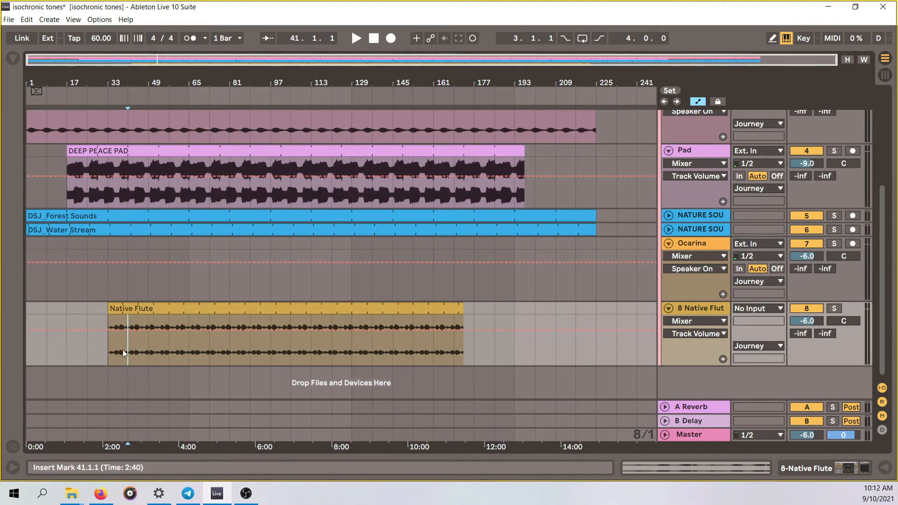
left_click(130, 243)
left_click_drag(130, 243, 453, 237)
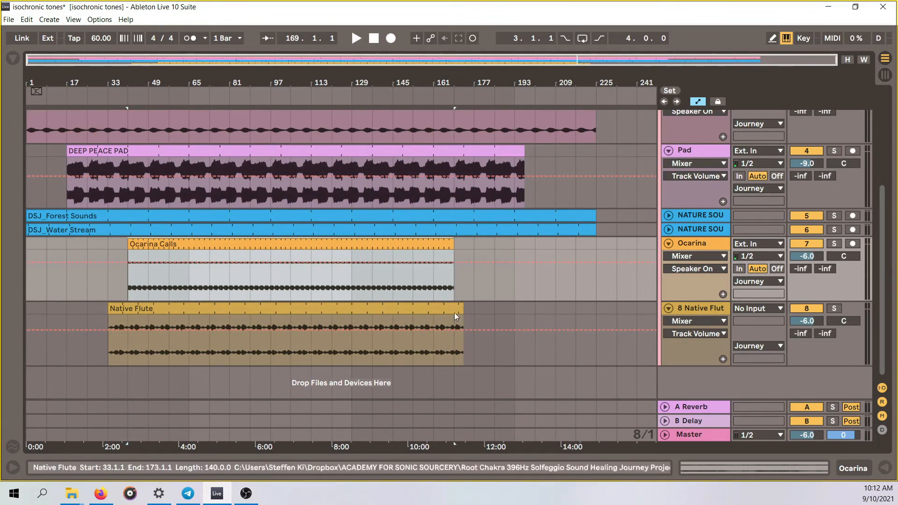
Step: Return to the session mixer and hide the clip details to show the full channel strips
scroll(453, 313, "up", 3)
key("Tab")
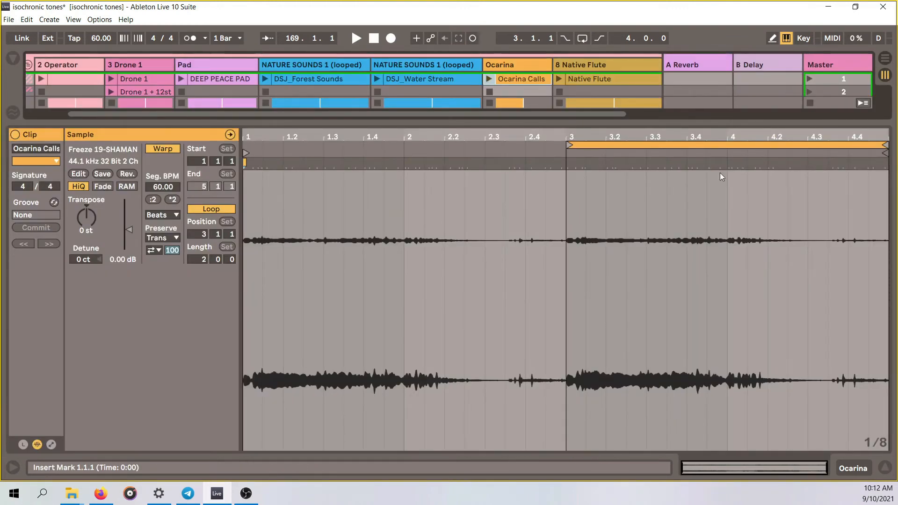
left_click(885, 467)
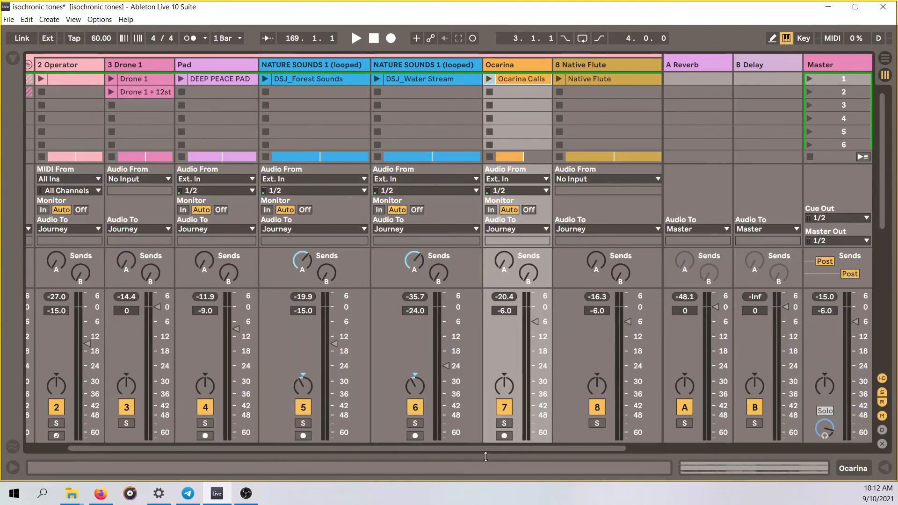
Step: Return to the arrangement and add a Utility audio effect to the Master track
left_click_drag(501, 448, 421, 450)
key("Tab")
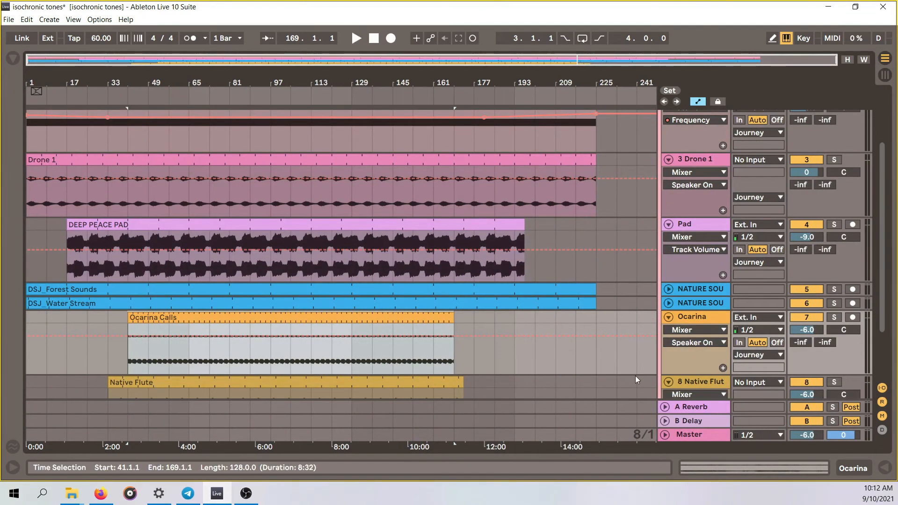
double_click(687, 435)
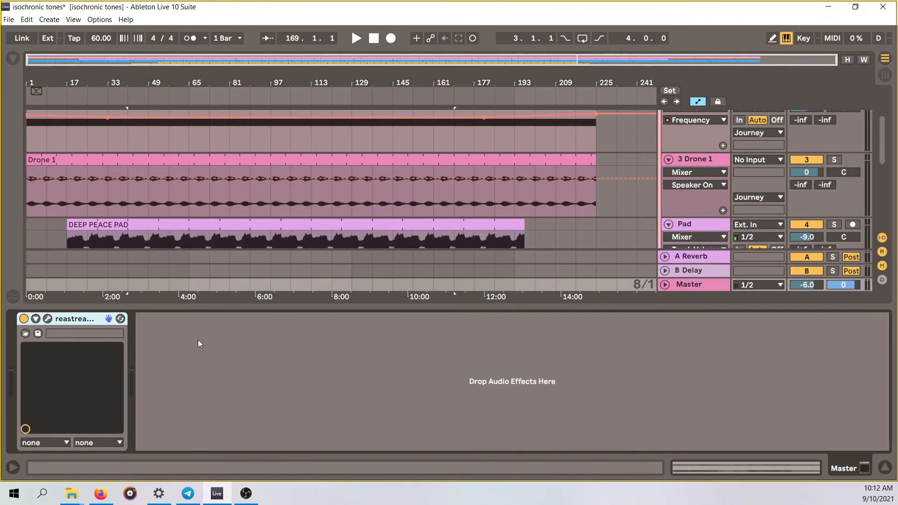
left_click(13, 59)
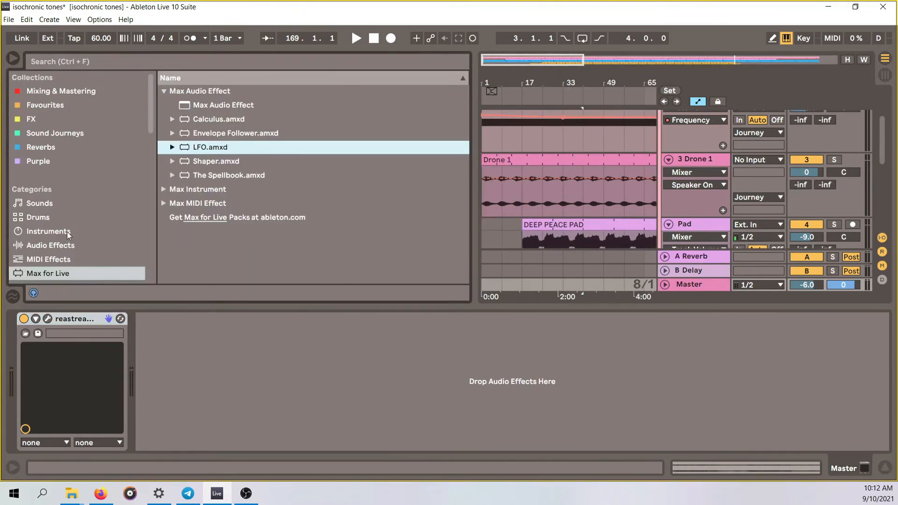
left_click(66, 245)
left_click_drag(461, 125, 461, 268)
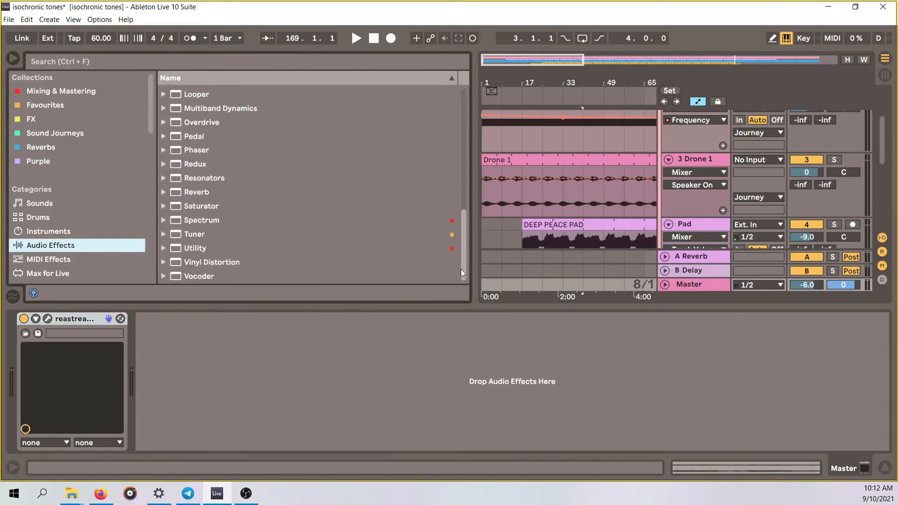
double_click(198, 252)
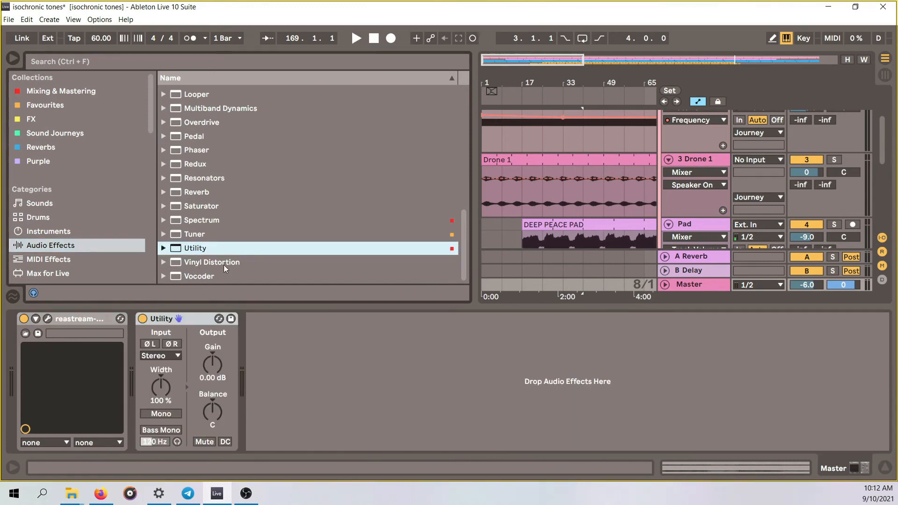
Step: Show the Utility Gain automation lane on the Master track and hide the browser and device details
left_click(217, 368)
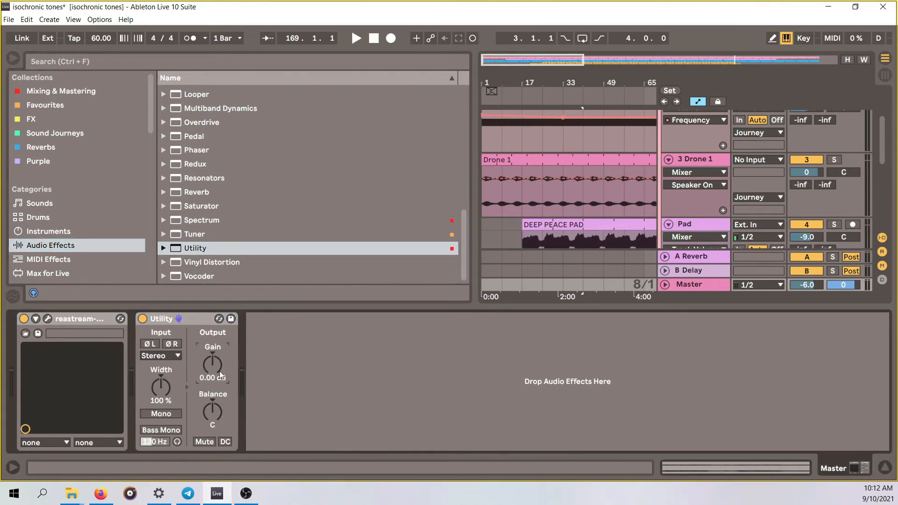
left_click(12, 58)
key("ctrl+alt+l")
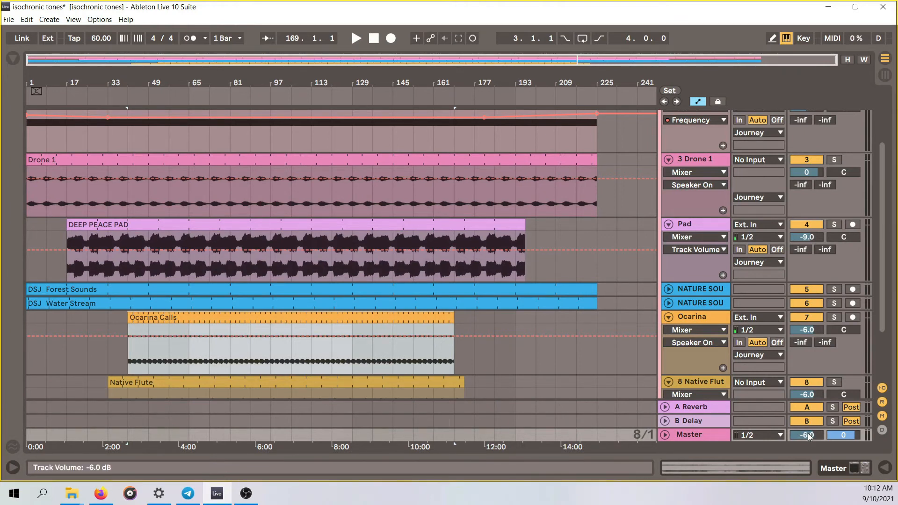
double_click(693, 436)
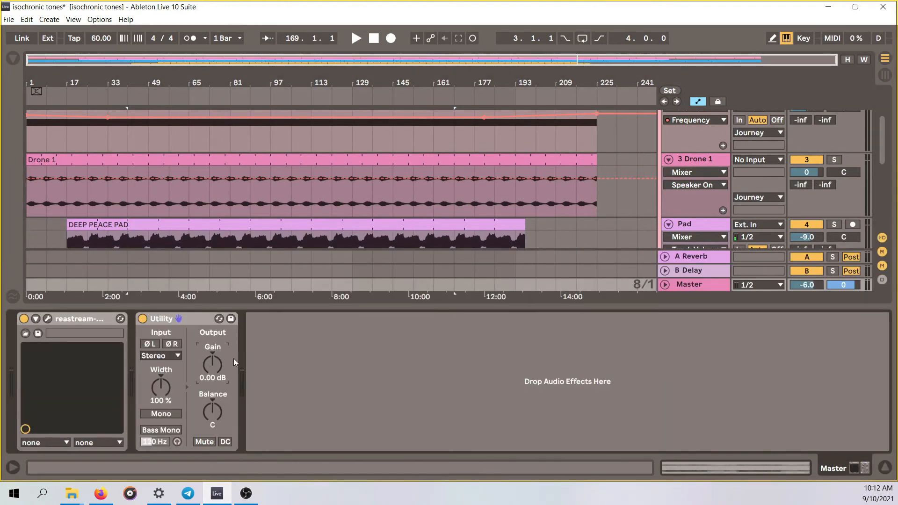
left_click(885, 468)
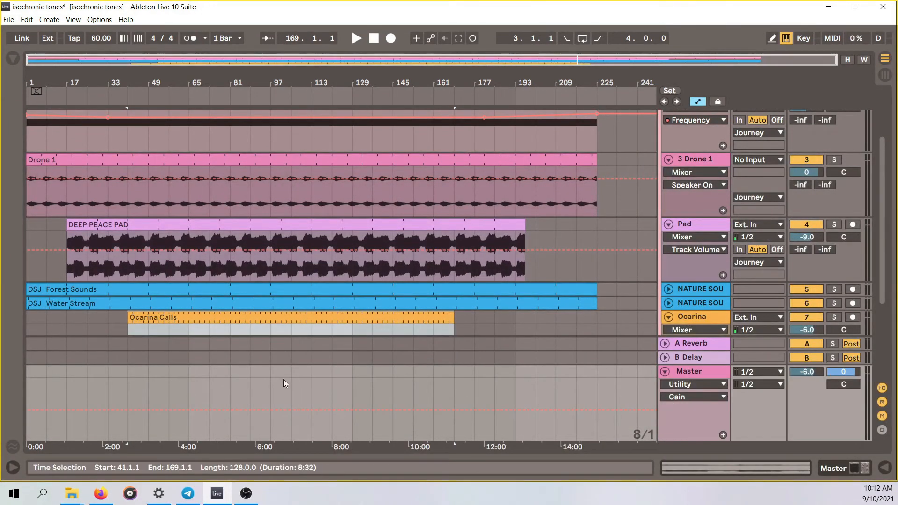
Step: Insert a curved fade-in shape into the Master's Utility Gain automation from bar 1 to bar 17
left_click_drag(64, 426, 29, 427)
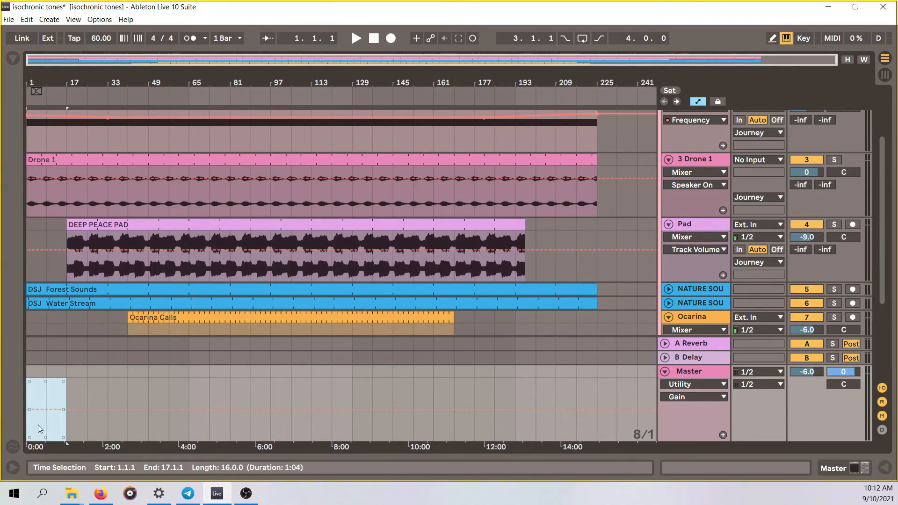
right_click(40, 426)
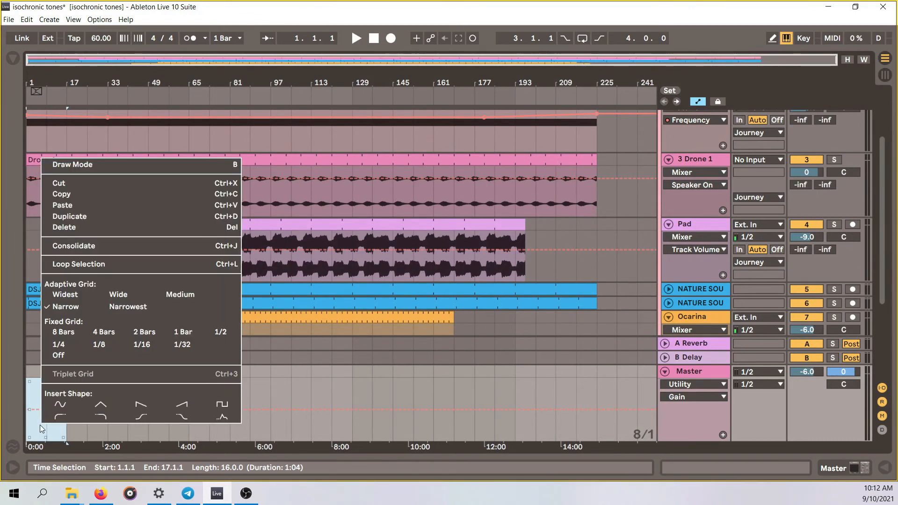
left_click(63, 417)
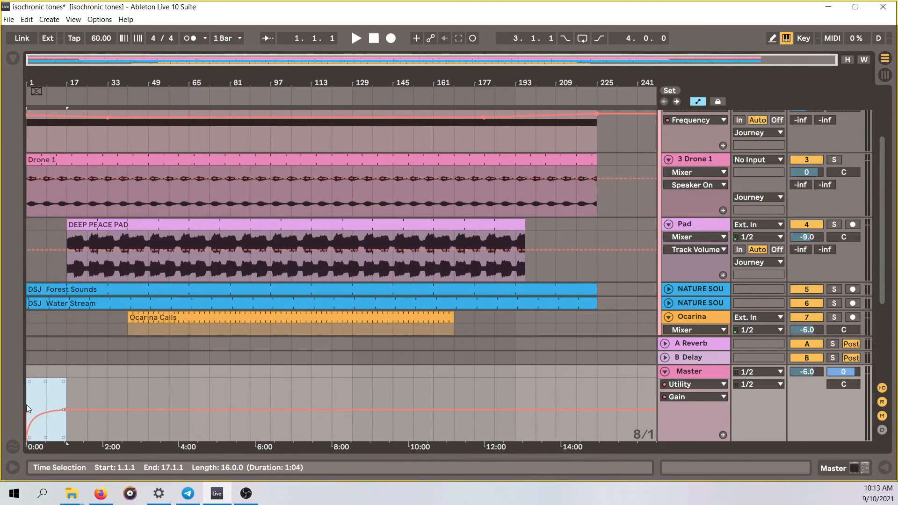
left_click(42, 399)
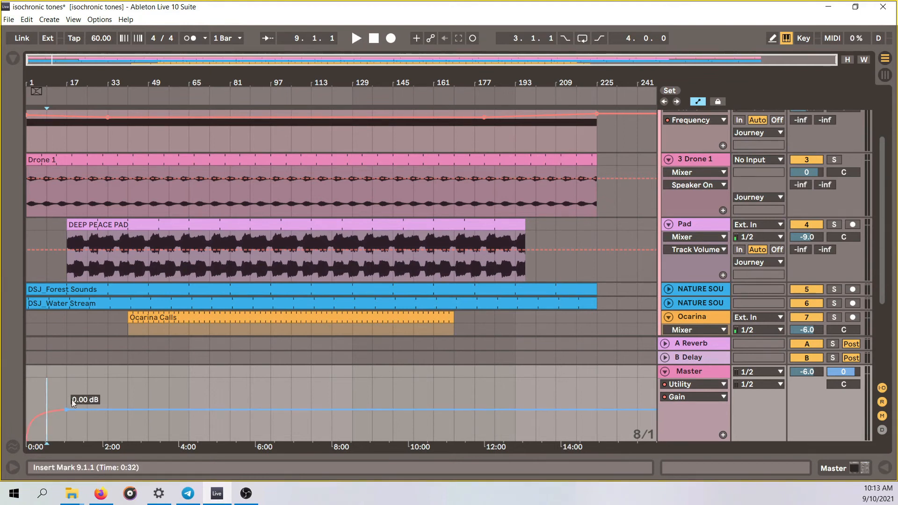
Step: Play the arrangement from the start and review its tracks alongside the Master fade-in
key("space")
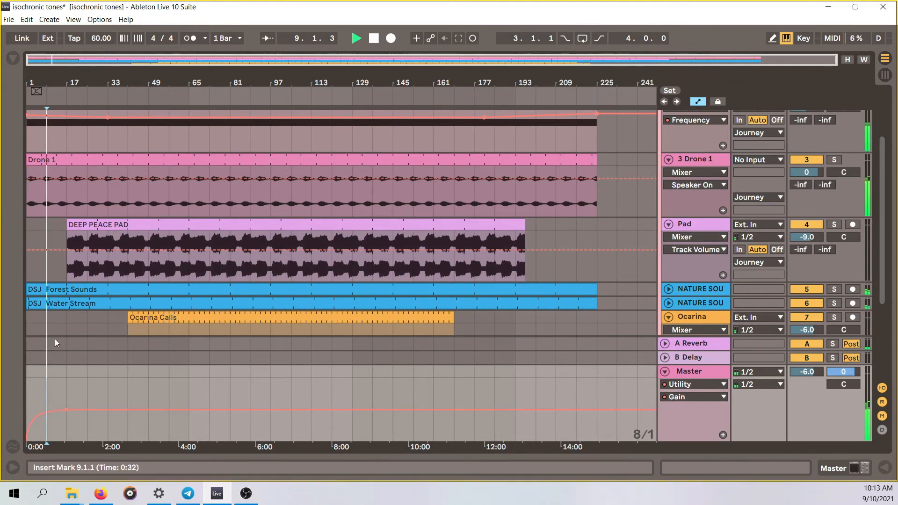
double_click(373, 38)
left_click(356, 40)
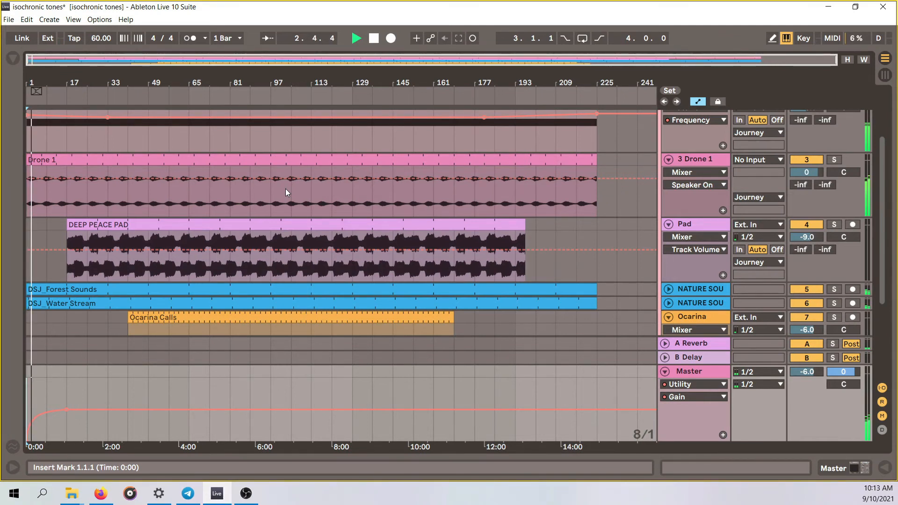
scroll(285, 189, "up", 2)
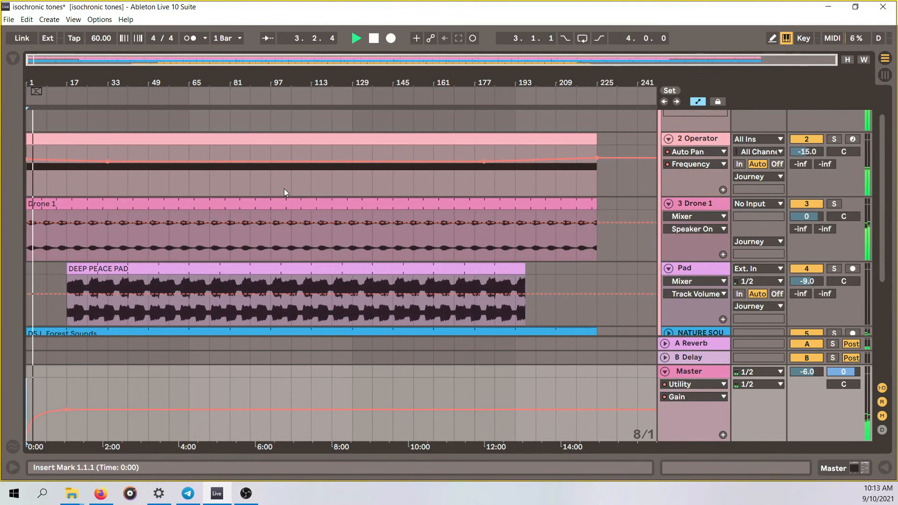
double_click(708, 136)
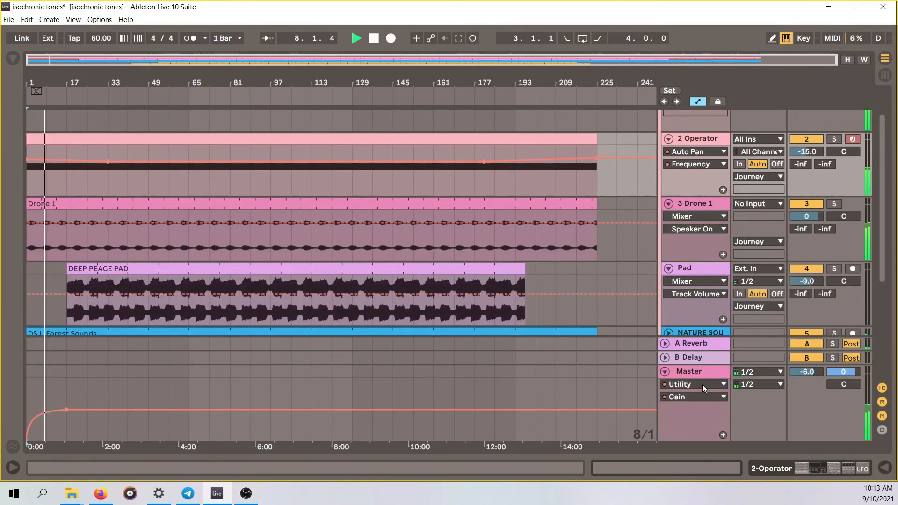
left_click(884, 467)
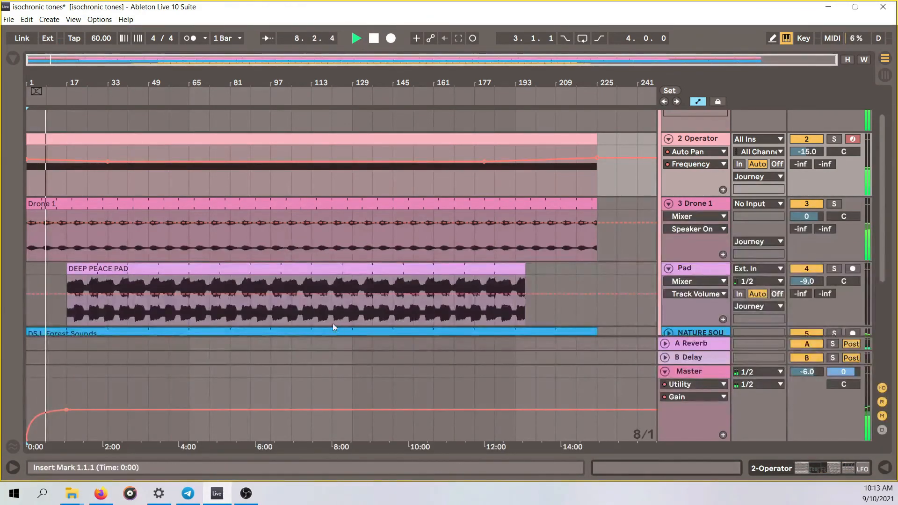
scroll(281, 338, "down", 1)
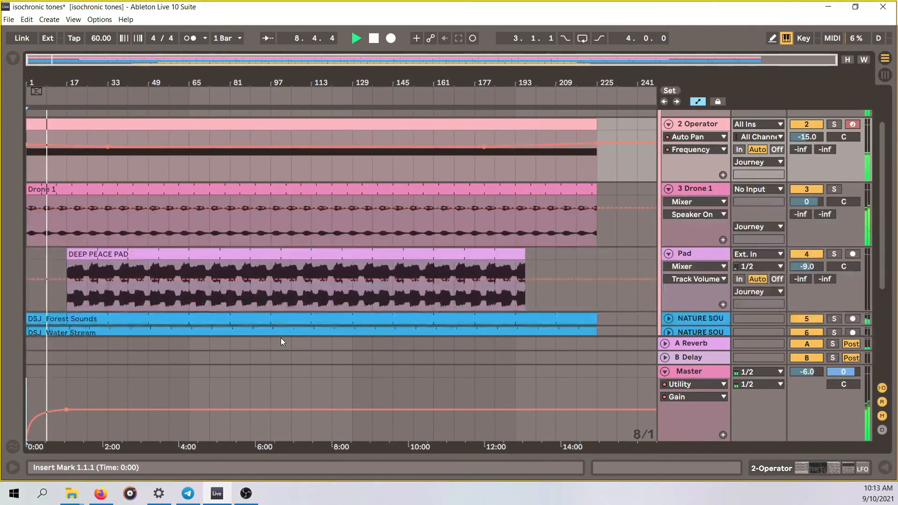
scroll(281, 338, "down", 2)
scroll(280, 337, "down", 1)
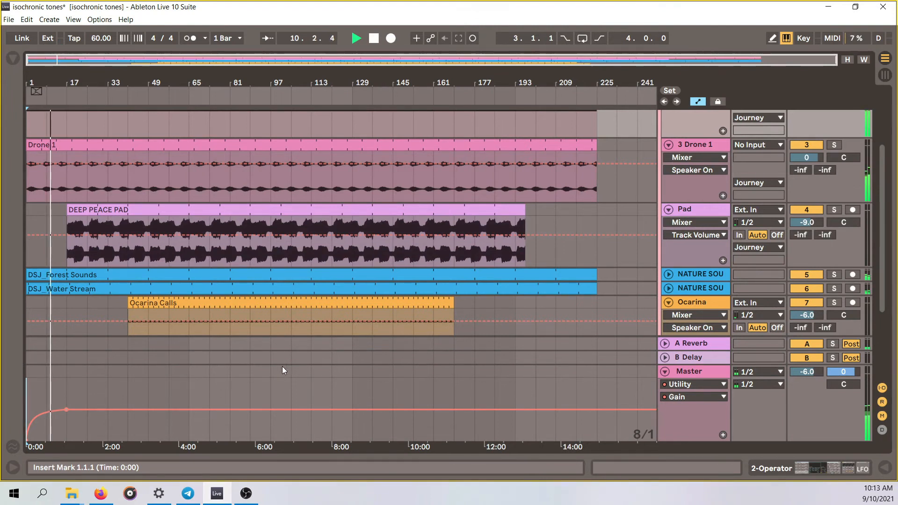
Step: Hide the automation lanes and examine the DEEP PEACE PAD clip's entry at bar 17 during playback
left_click_drag(73, 81, 115, 124)
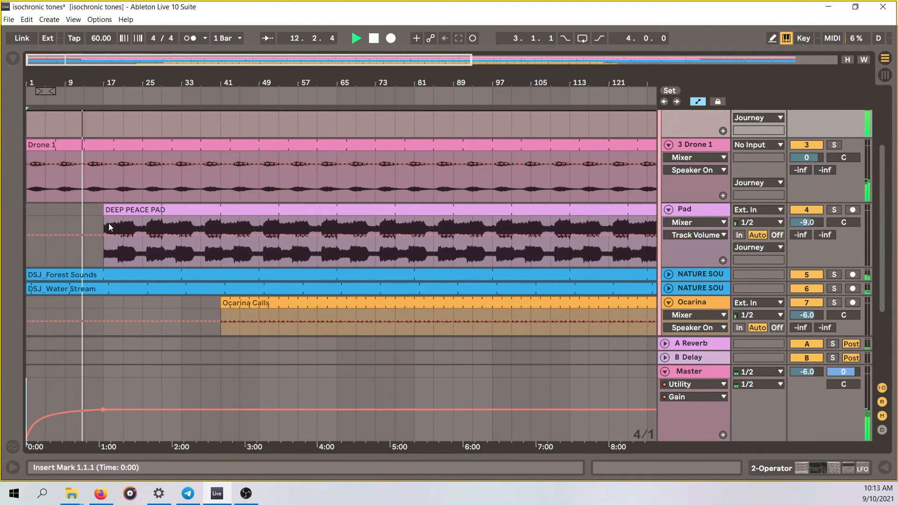
left_click(698, 101)
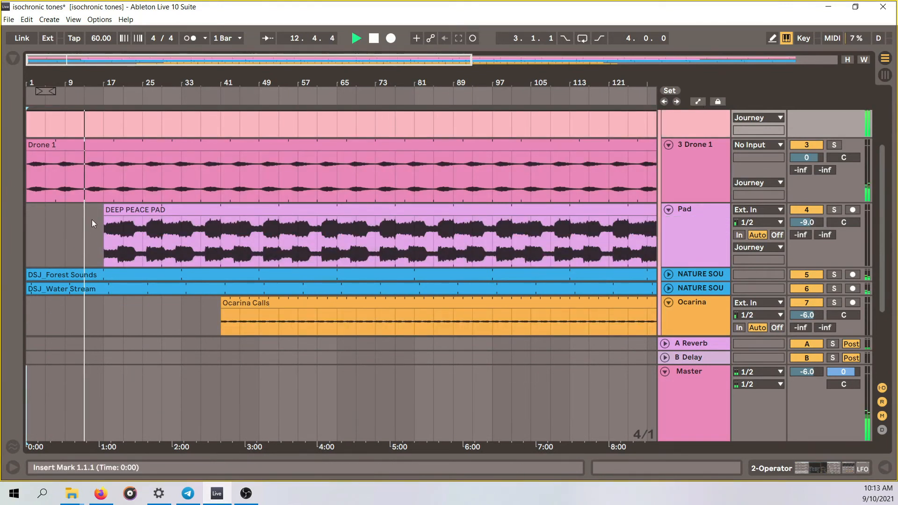
left_click_drag(99, 81, 137, 79)
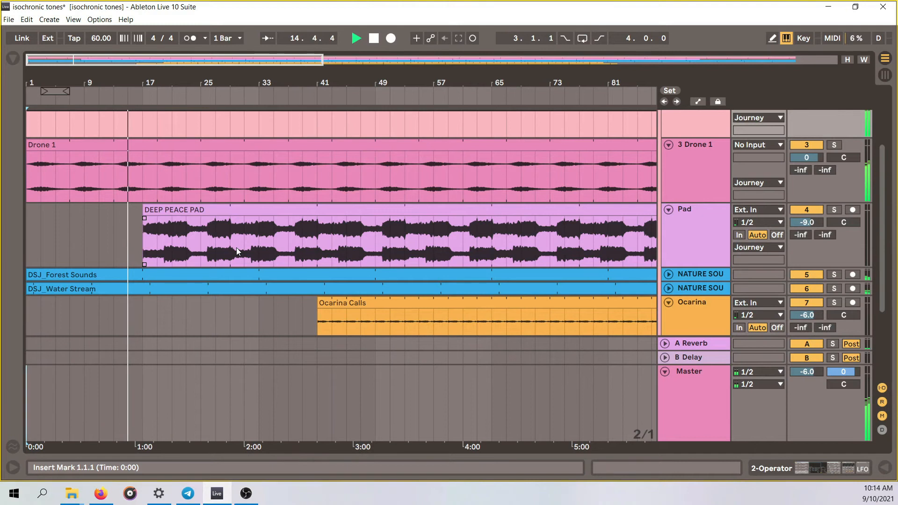
scroll(237, 247, "up", 1)
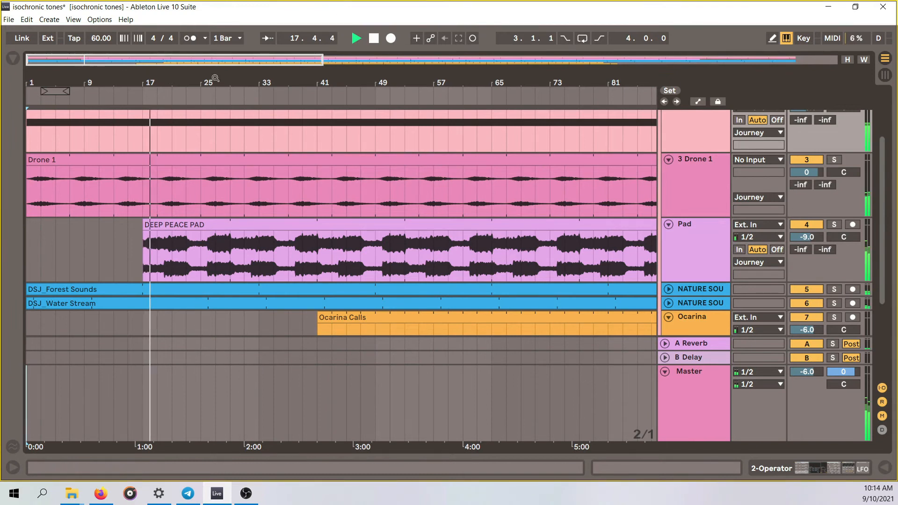
left_click_drag(214, 80, 216, 43)
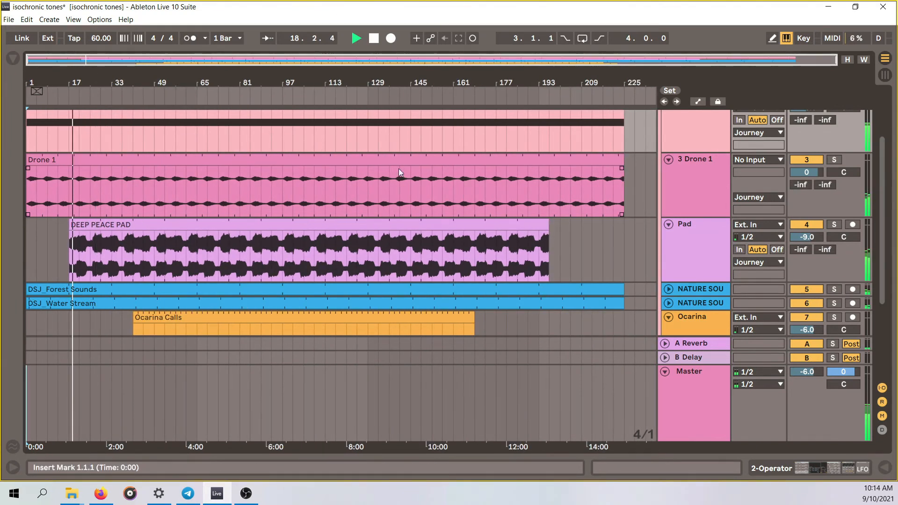
Step: Shorten the arrangement's Drone 1 clip to end at bar 193 and paste the Drone 1 + 12st session clip directly after it
left_click_drag(624, 159, 539, 159)
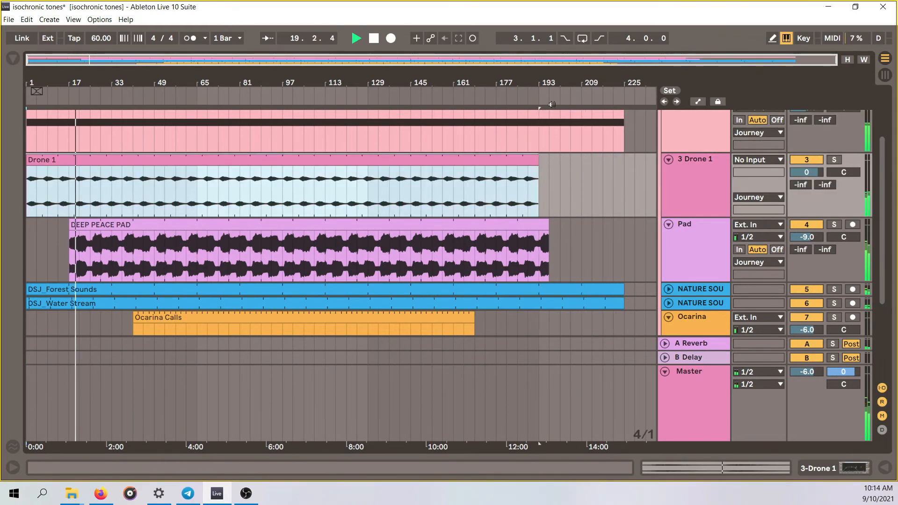
key("Tab")
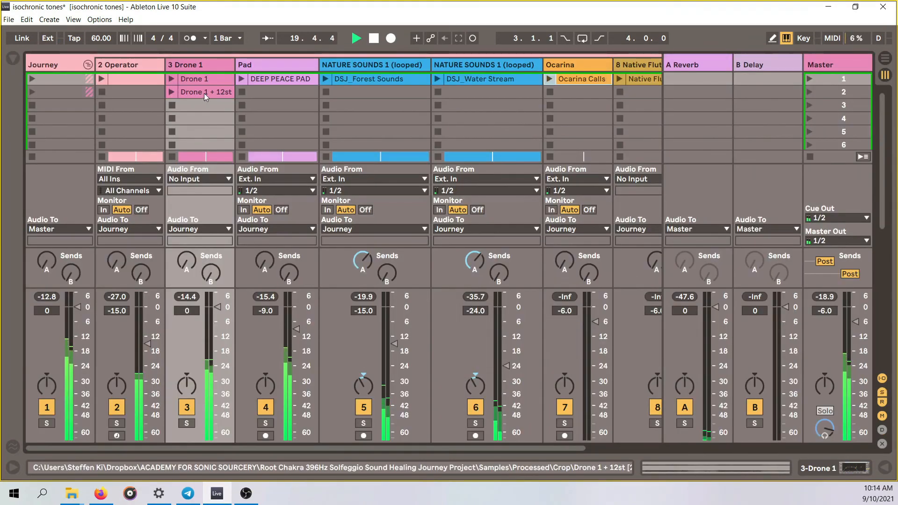
key("Tab")
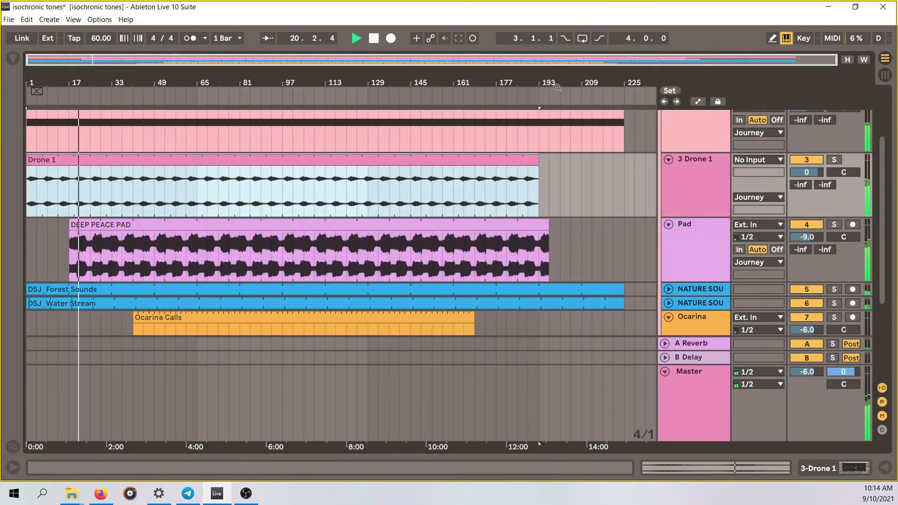
left_click_drag(545, 83, 409, 100)
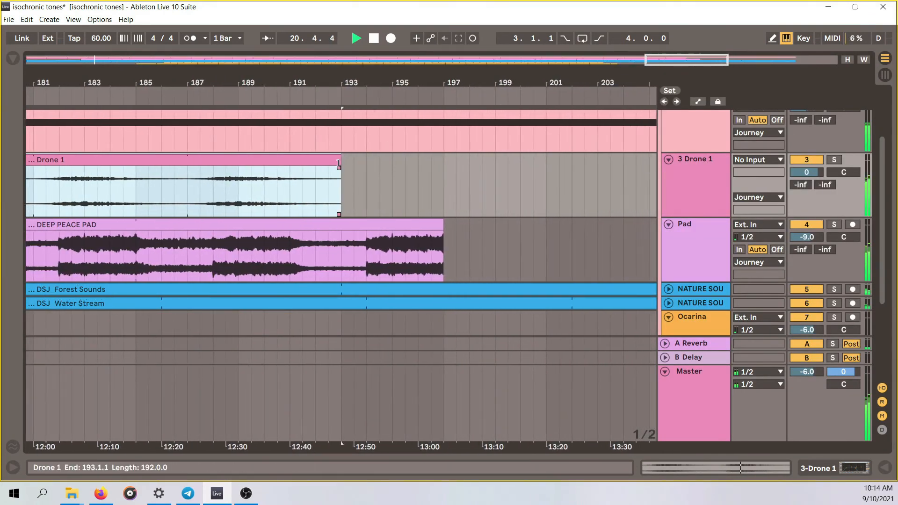
mouse_move(339, 158)
left_mouse_down()
mouse_move(417, 161)
mouse_move(341, 162)
left_mouse_up()
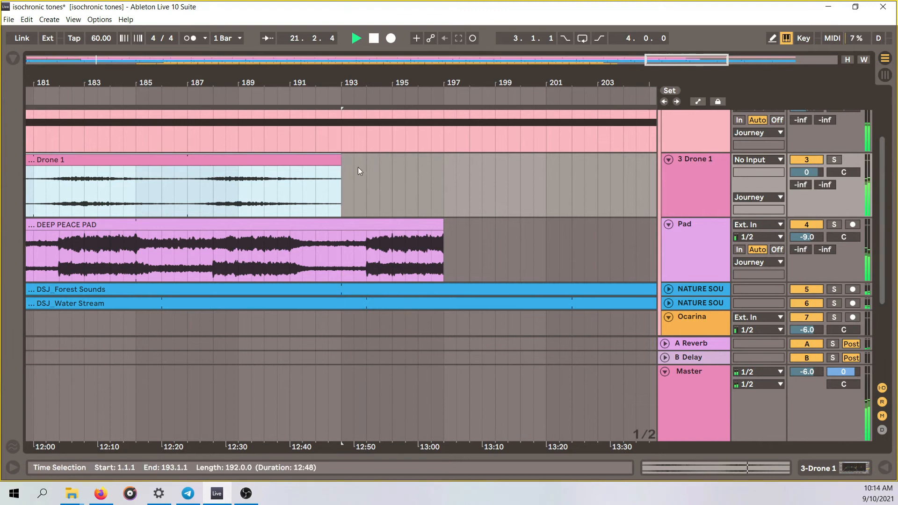
left_click(345, 163)
key("ctrl+v")
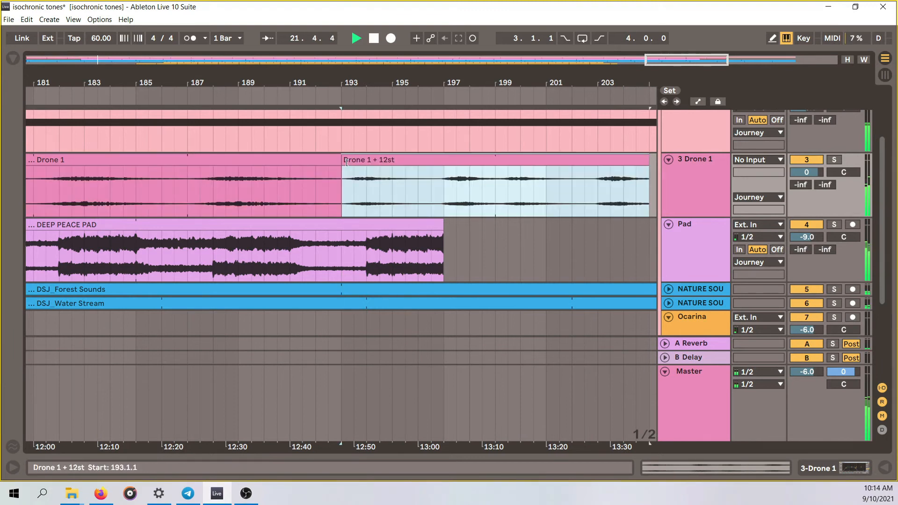
Step: Show the automation lanes again and insert a curved fade-out shape in the Master's Utility Gain from bar 213 to bar 225
left_click_drag(401, 76, 495, 51)
scroll(697, 320, "down", 5)
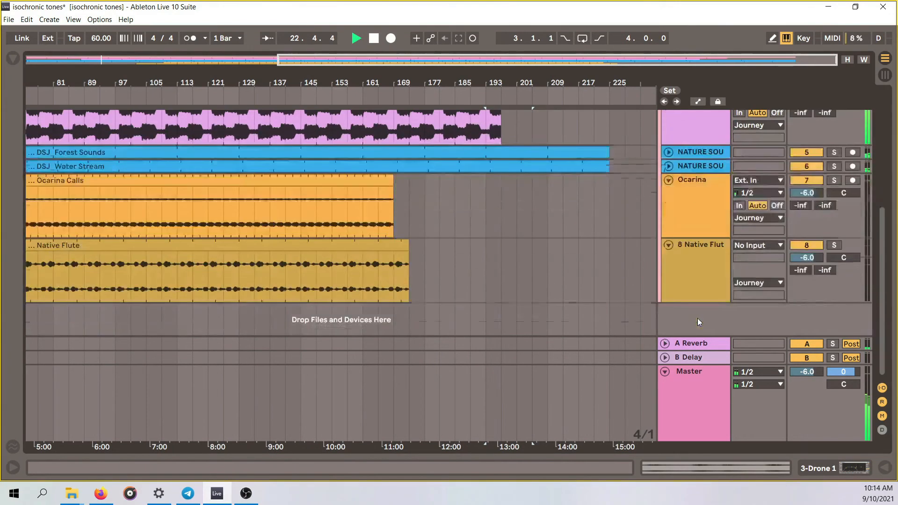
left_click(699, 103)
left_click_drag(543, 79, 547, 47)
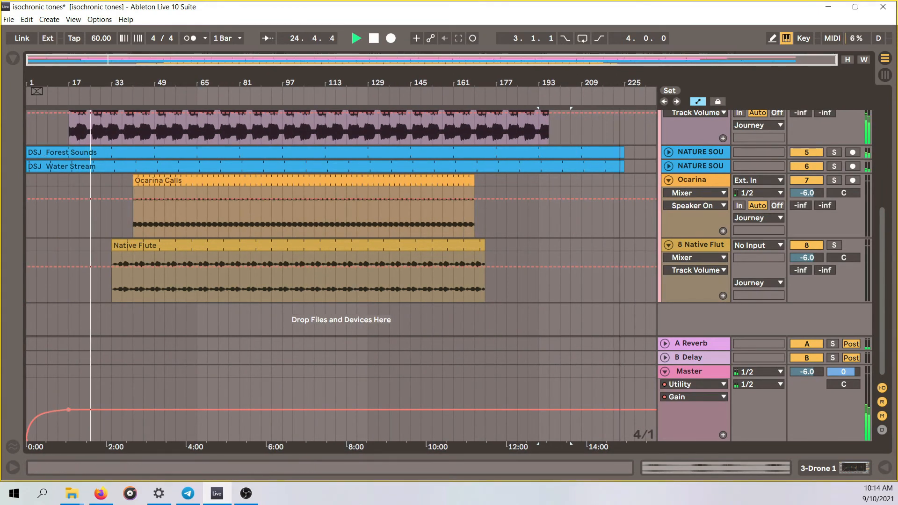
left_click_drag(593, 429, 626, 431)
right_click(612, 422)
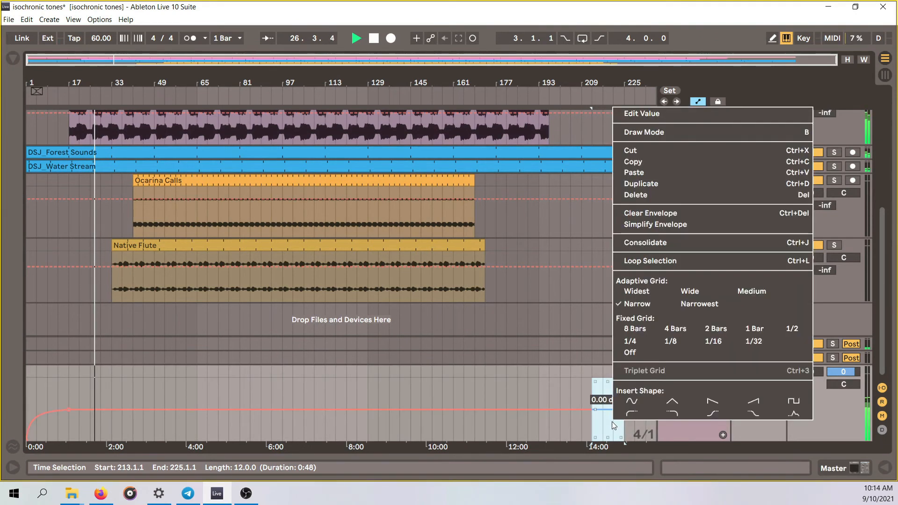
left_click(674, 414)
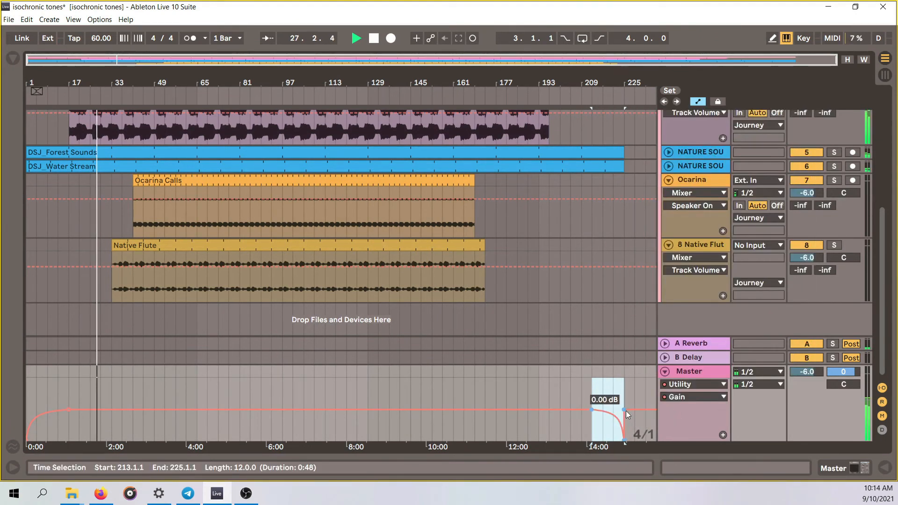
Step: Move the end point of the Master's Gain fade-out one bar past the clip endings, to bar 226
left_click(636, 386)
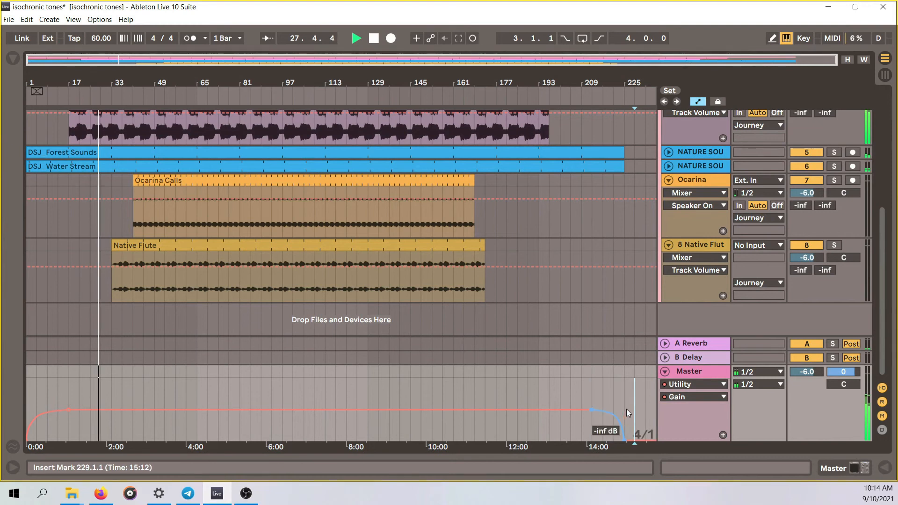
left_click_drag(639, 76, 626, 127)
left_click_drag(544, 441, 560, 442)
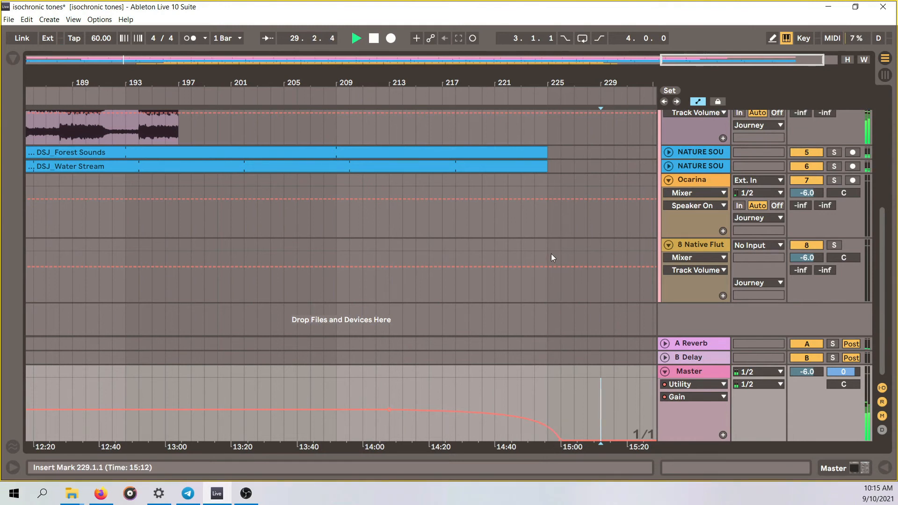
left_click_drag(536, 75, 621, 75)
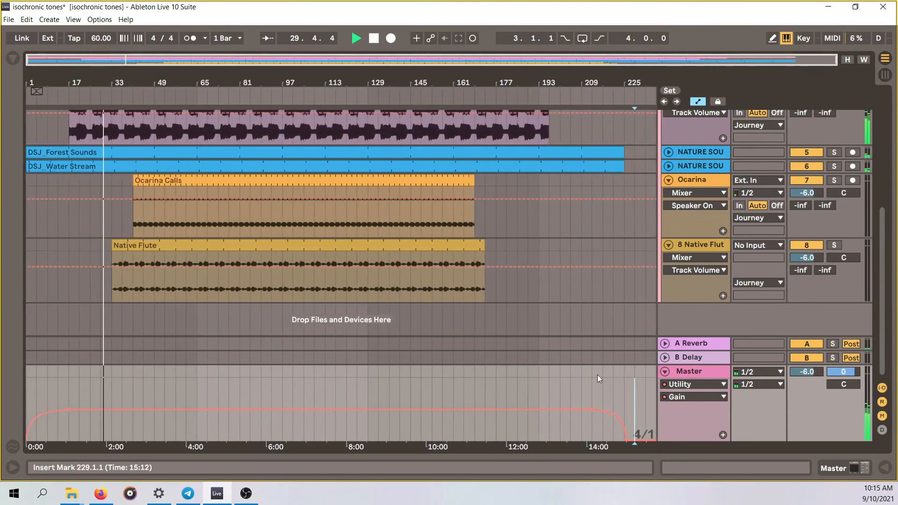
Step: Resize the Drone 1 + 12st clip on the Drone 1 track to span bar 181 to bar 225
scroll(603, 366, "up", 2)
scroll(608, 345, "down", 1)
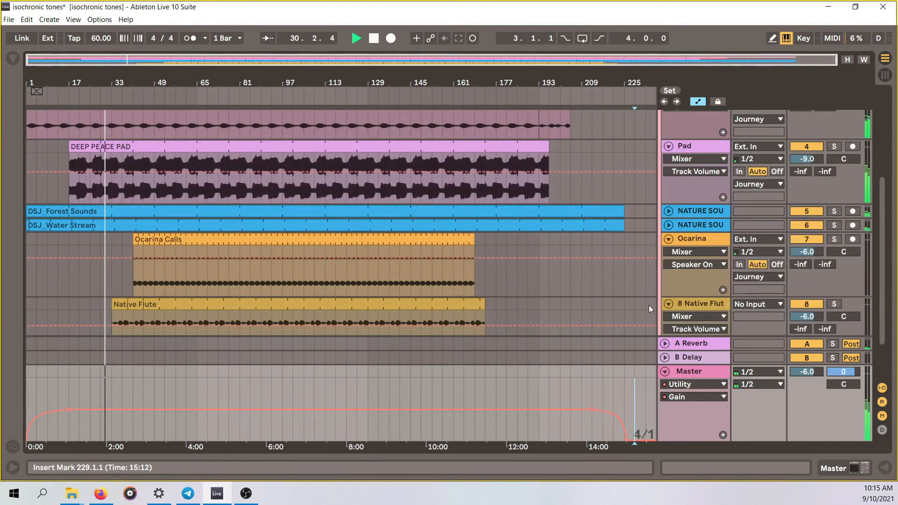
scroll(625, 305, "up", 1)
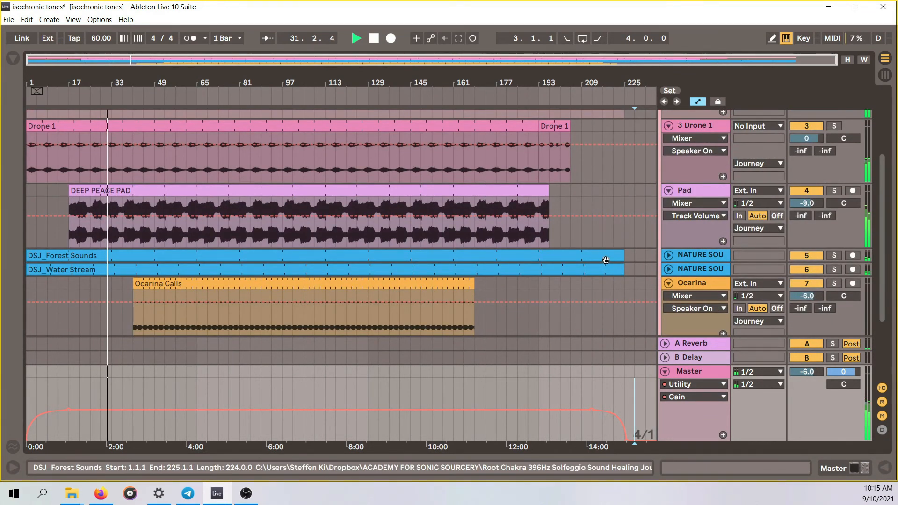
scroll(605, 260, "down", 1)
scroll(605, 260, "up", 3)
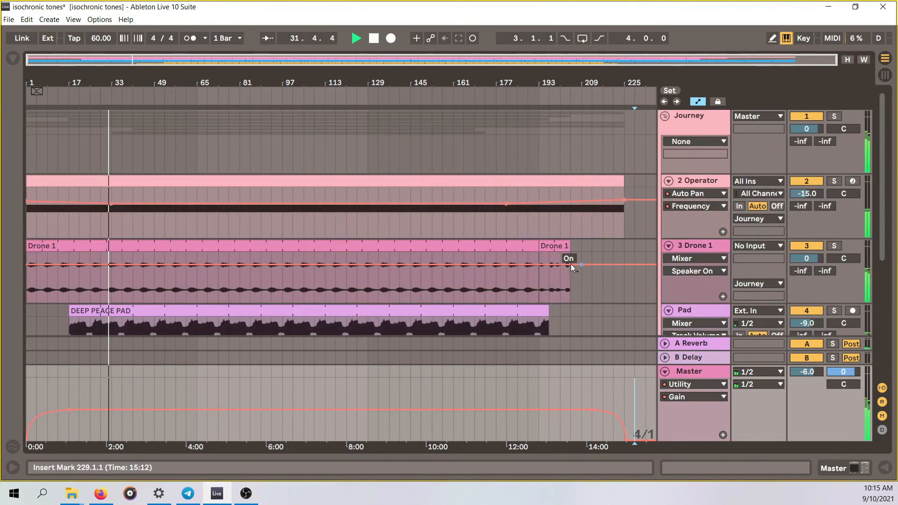
left_click_drag(540, 245, 624, 241)
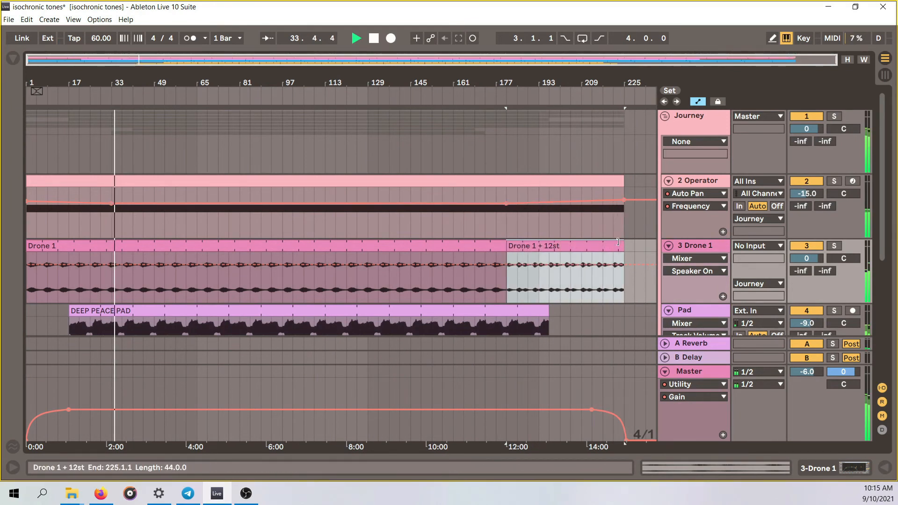
Step: Try the 2 Operator track's volume at -18 dB and return it to -15 dB
scroll(561, 279, "down", 5)
scroll(564, 293, "down", 1)
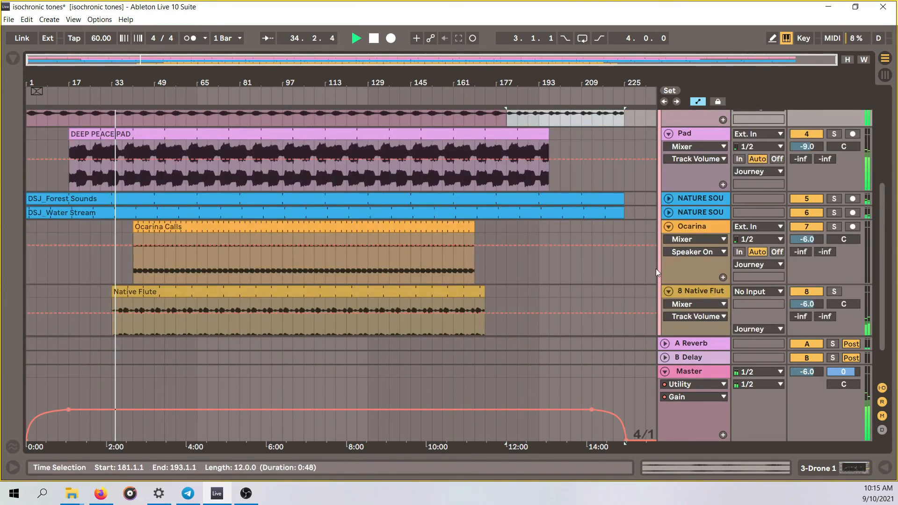
scroll(637, 274, "down", 3)
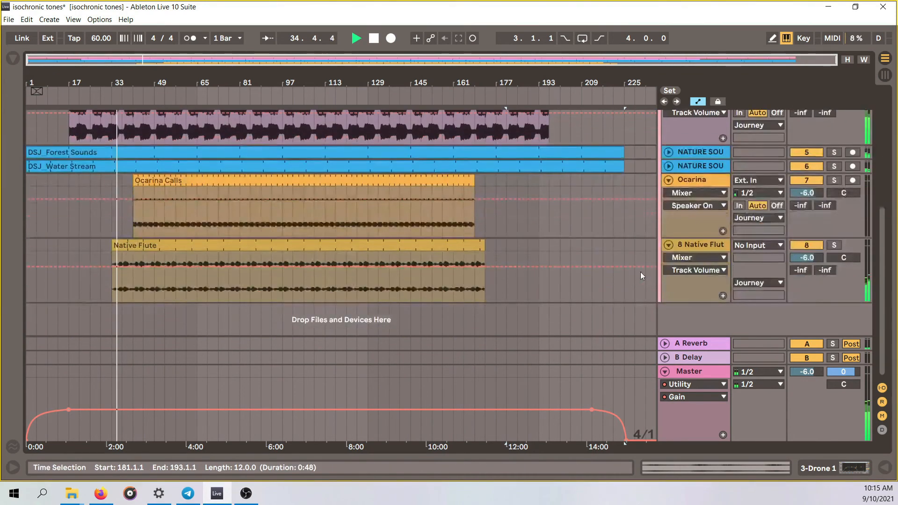
scroll(632, 280, "up", 5)
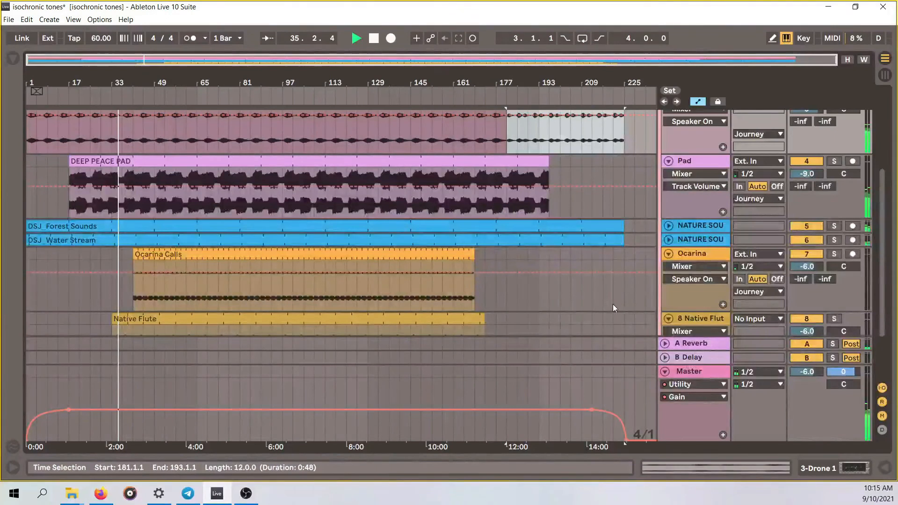
scroll(613, 307, "up", 3)
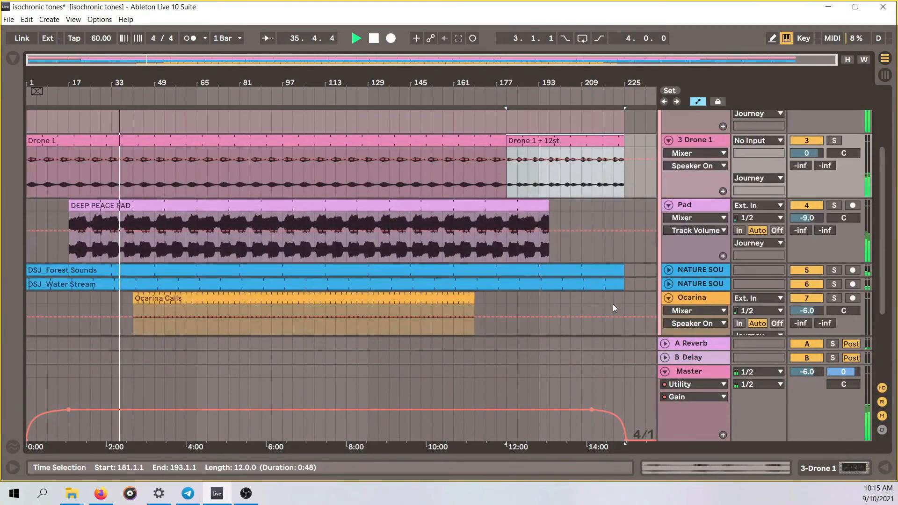
scroll(613, 306, "up", 4)
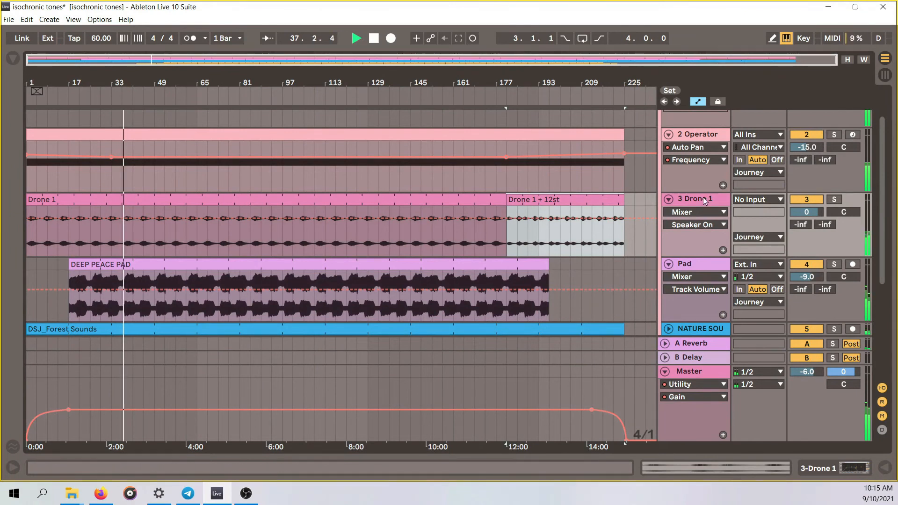
left_click(810, 148)
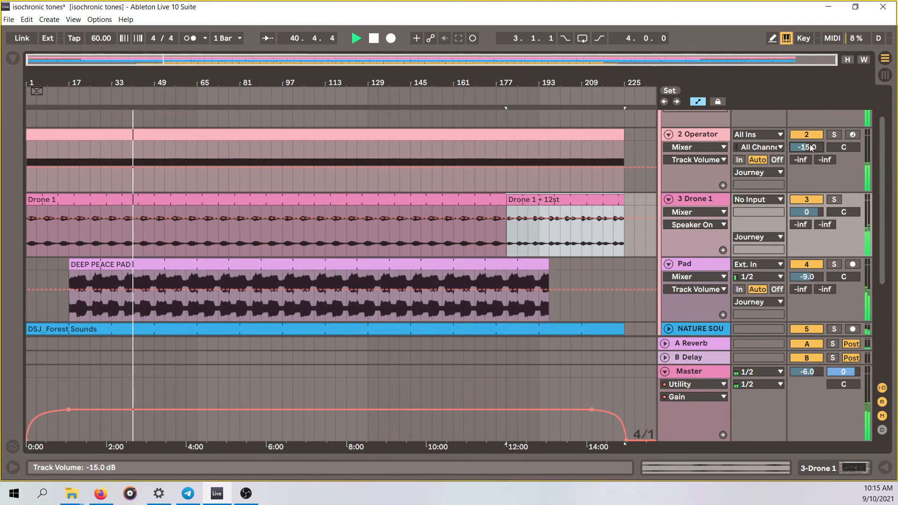
scroll(811, 148, "down", 1)
scroll(810, 147, "down", 1)
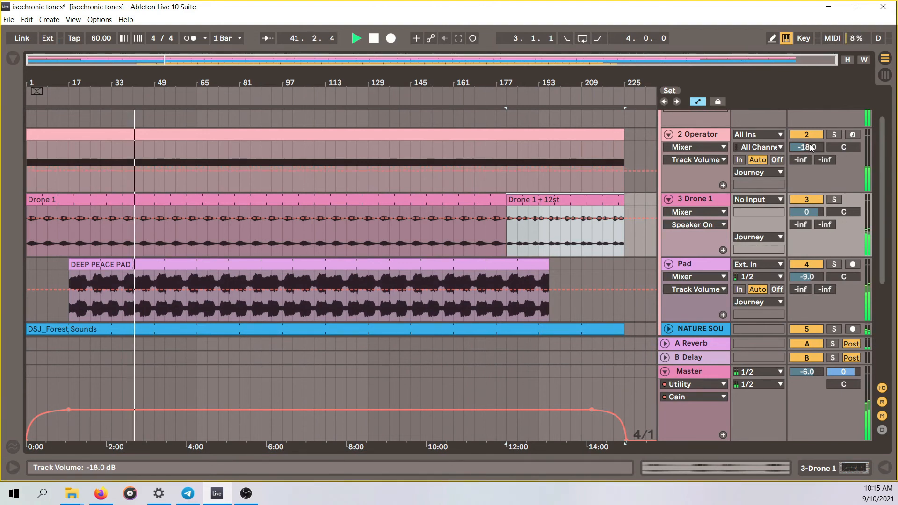
scroll(811, 147, "up", 1)
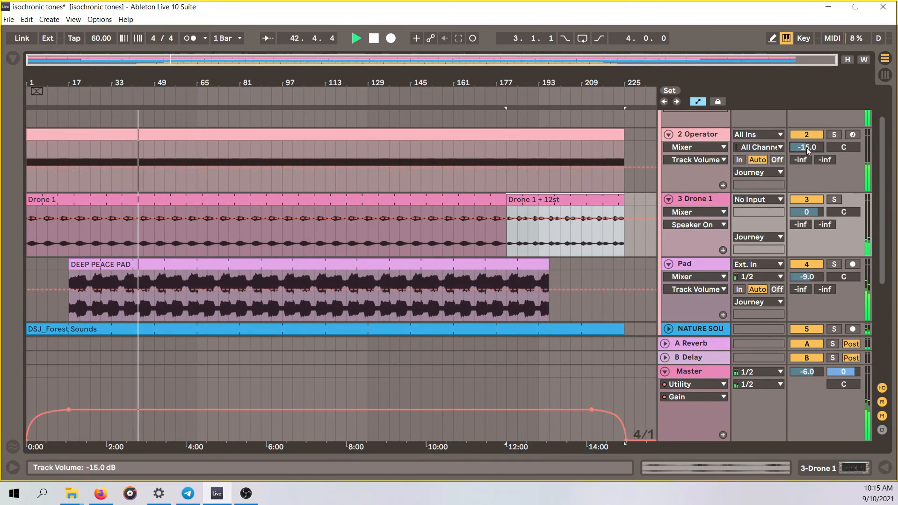
Step: Play the arrangement from shortly before the Drone 1 + 12st clip's entry at bar 181
scroll(593, 259, "down", 2)
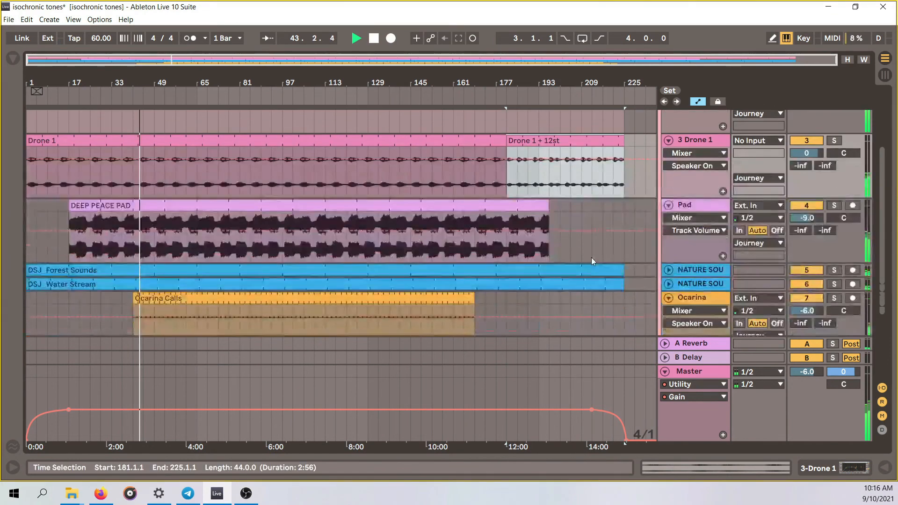
scroll(592, 257, "down", 3)
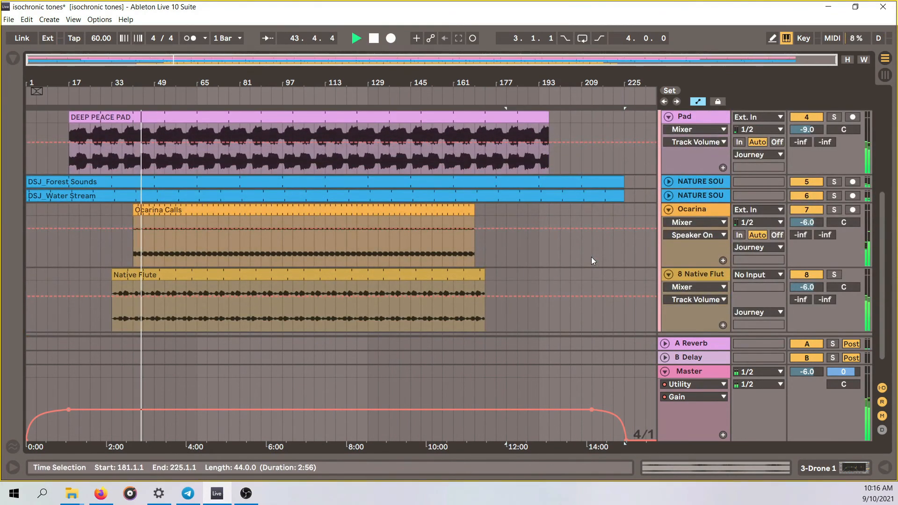
scroll(592, 260, "up", 3)
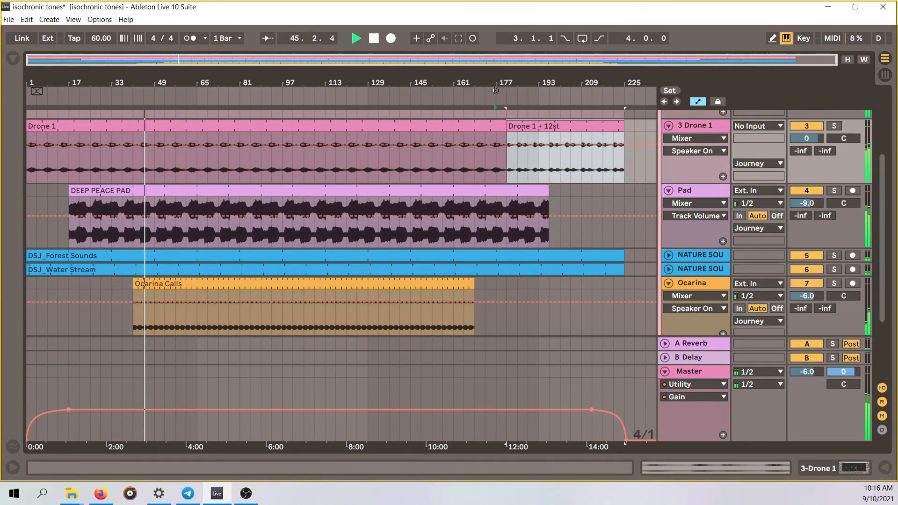
left_click_drag(512, 83, 423, 108)
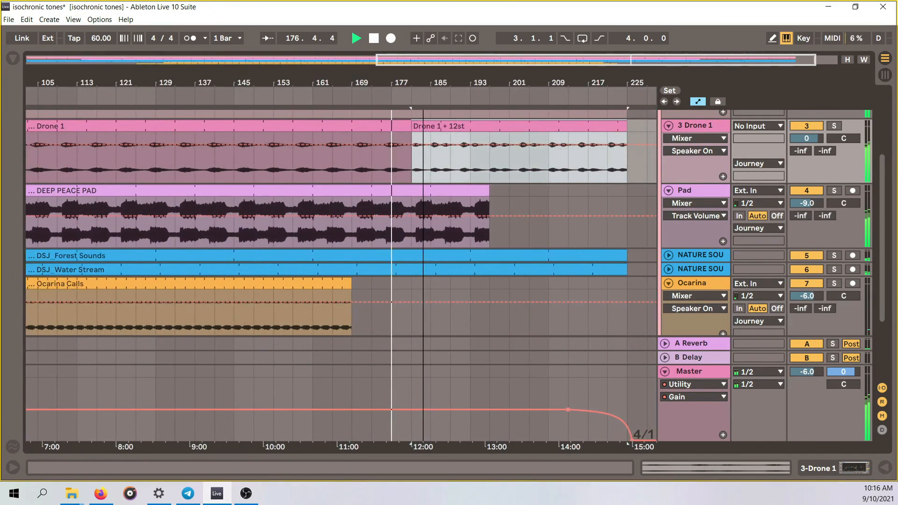
Step: Hide the automation lanes and add a fade-out to the DEEP PEACE PAD clip from about bar 185 to its end
scroll(633, 215, "up", 1)
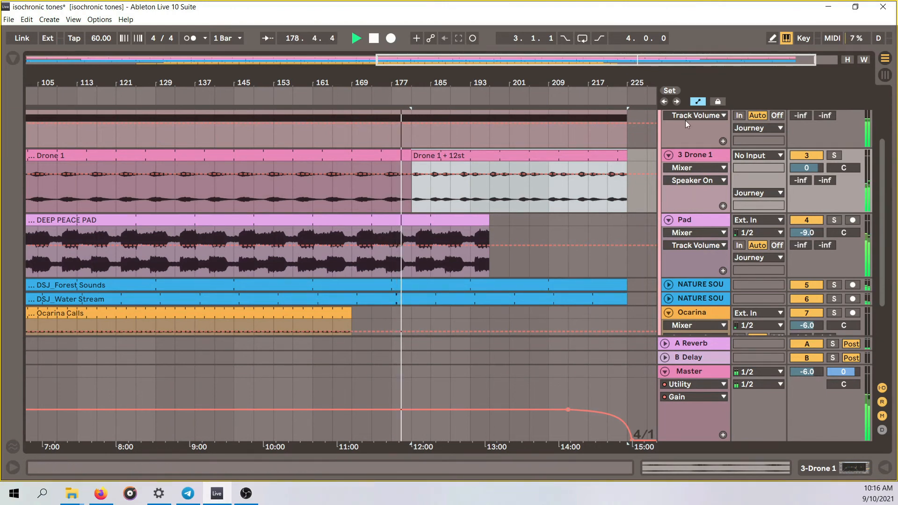
left_click(700, 102)
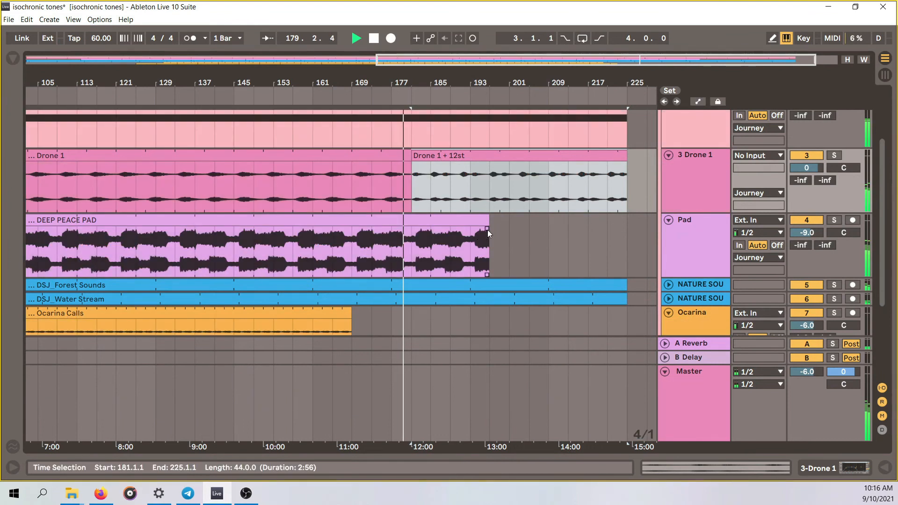
left_click_drag(488, 229, 430, 229)
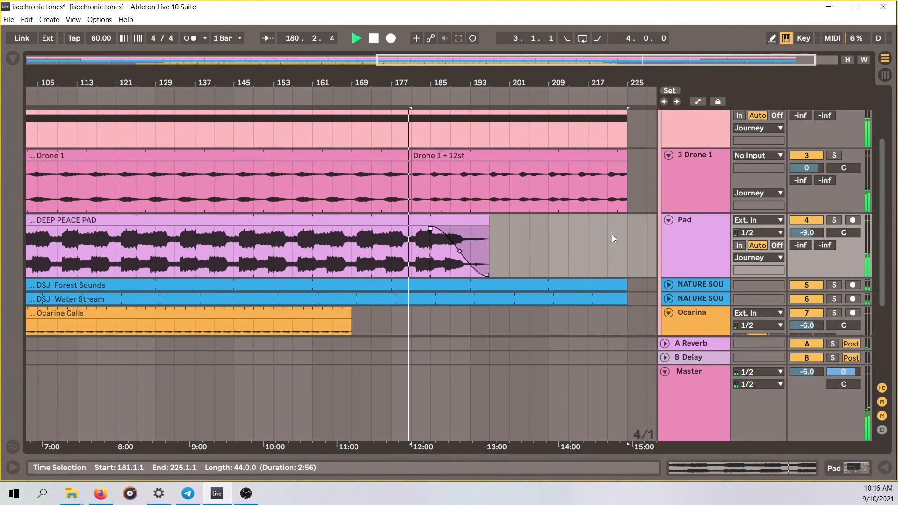
Step: Shift the boundary between the Drone 1 and Drone 1 + 12st clips to bar 197, where the DEEP PEACE PAD clip ends
scroll(611, 235, "up", 1)
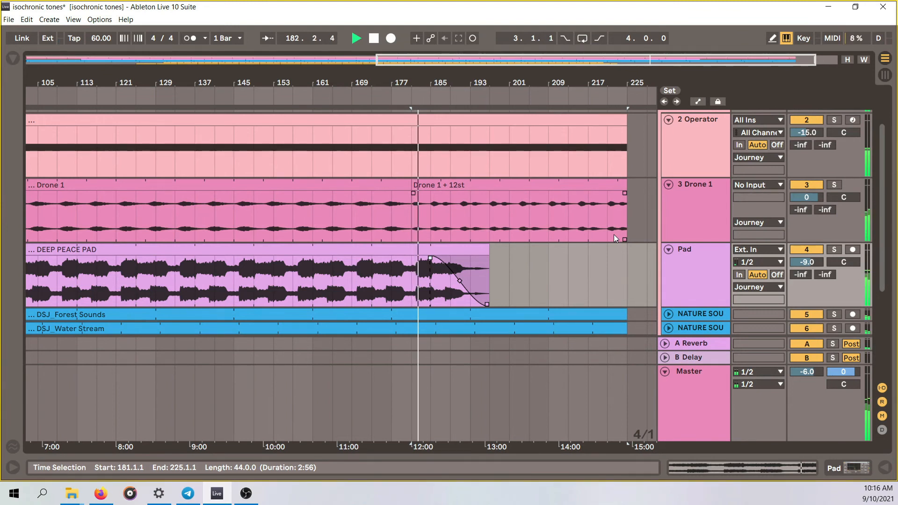
scroll(614, 234, "up", 3)
scroll(615, 234, "down", 2)
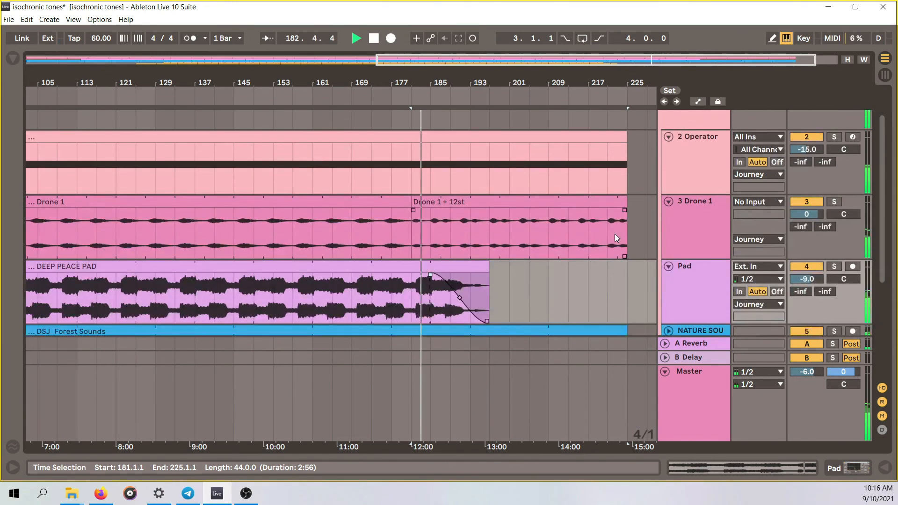
left_click_drag(412, 208, 490, 200)
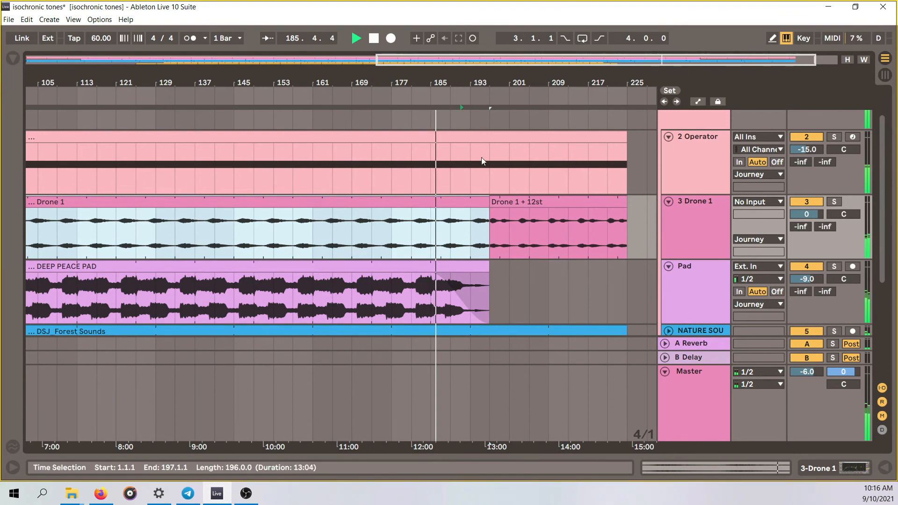
Step: Create a crossfade of about two bars between Drone 1 and Drone 1 + 12st, with the second clip starting at bar 197
left_click(492, 210)
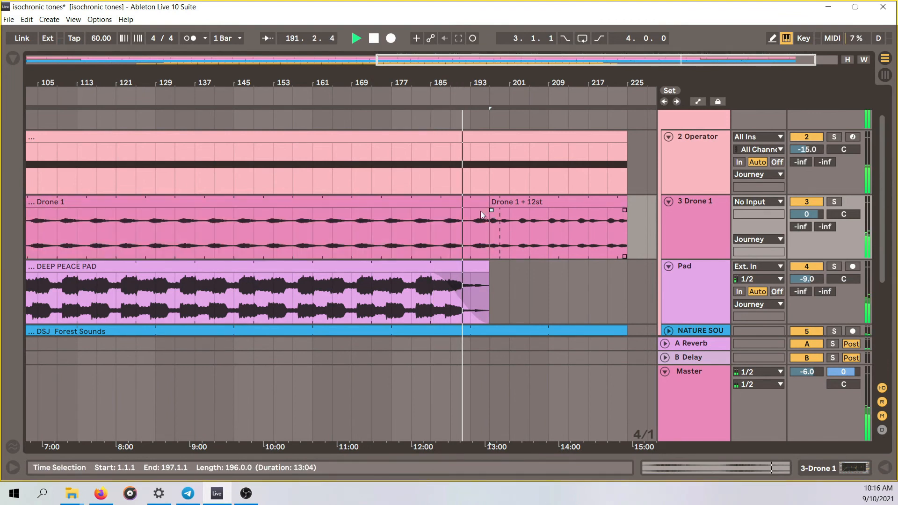
left_click_drag(485, 210, 508, 211)
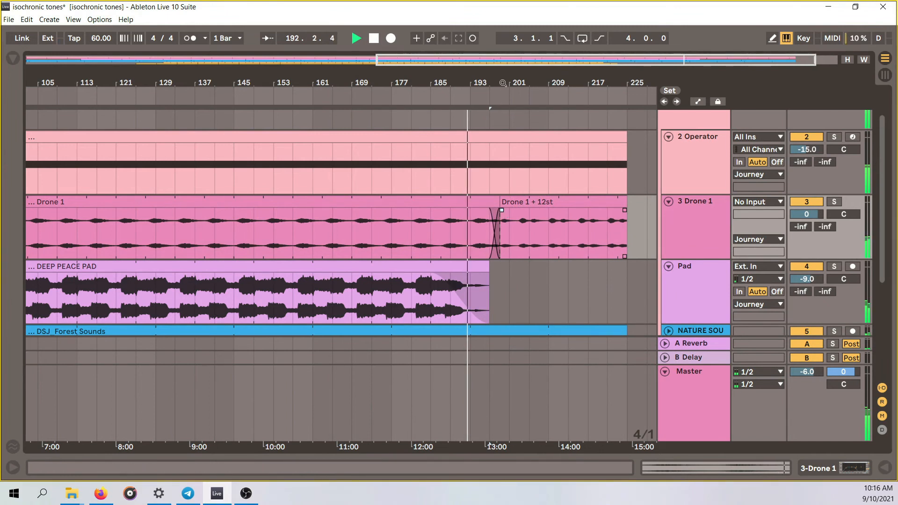
left_click_drag(516, 78, 435, 117)
left_click_drag(376, 204, 340, 204)
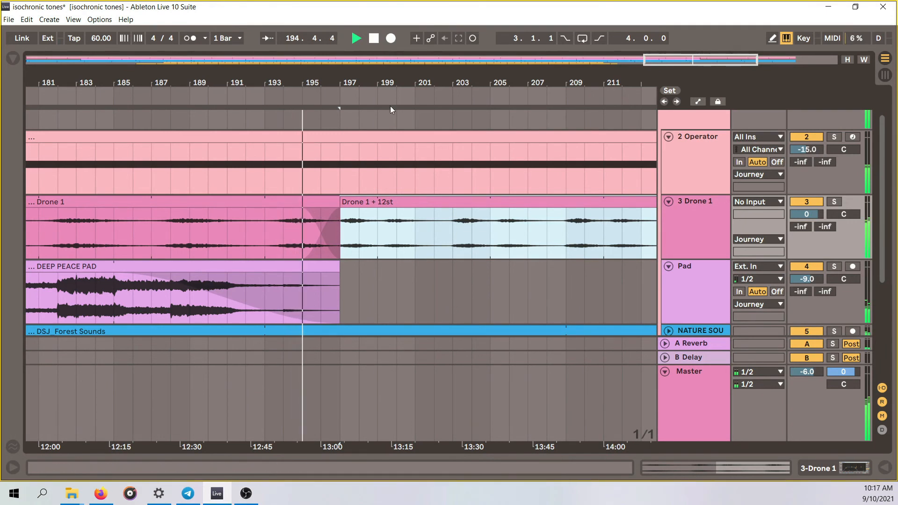
Step: Examine the endings of all tracks between bar 165 and bar 225 during playback
left_click_drag(379, 79, 339, 76)
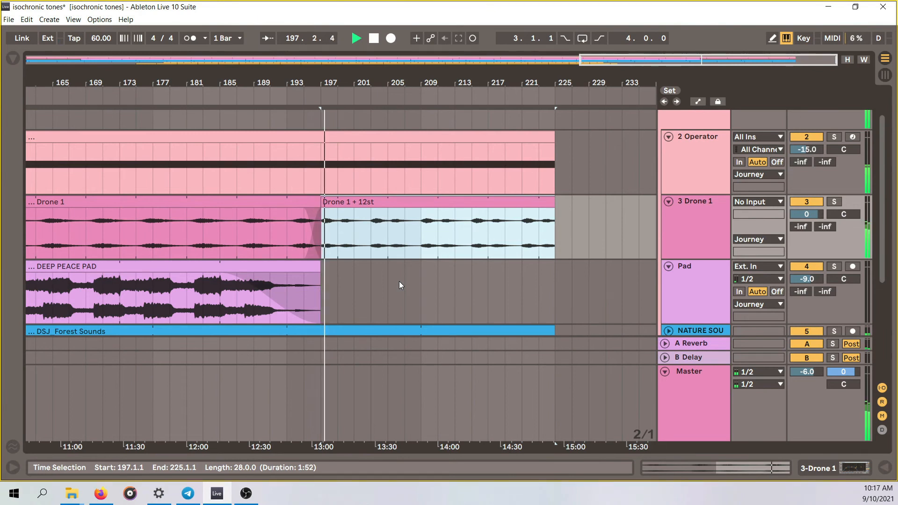
scroll(400, 282, "up", 3)
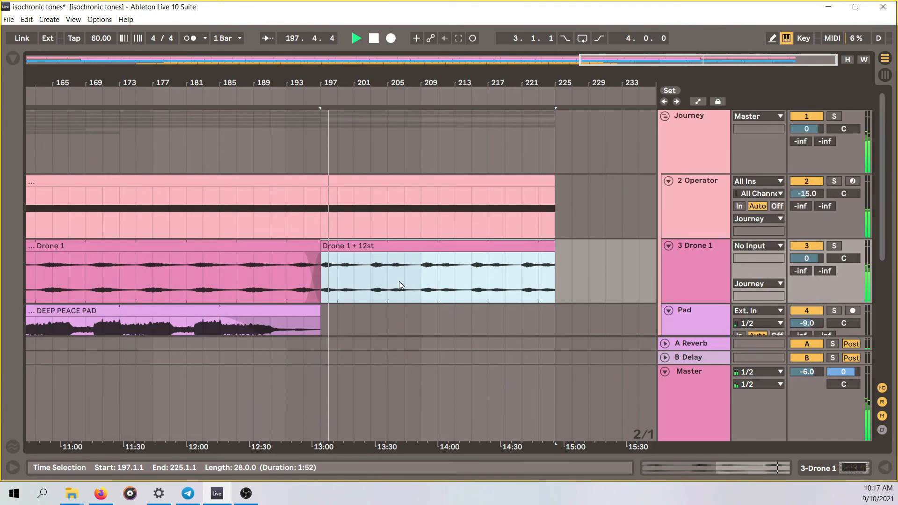
scroll(400, 281, "down", 6)
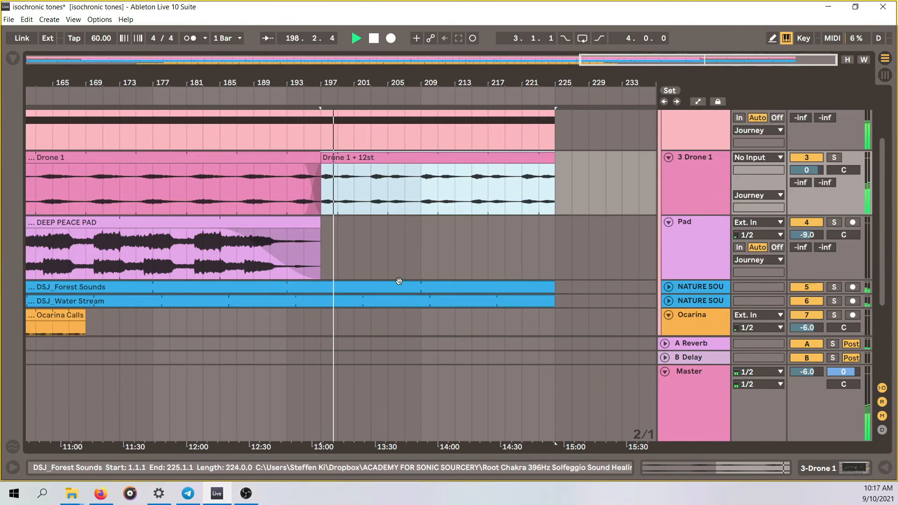
scroll(383, 241, "down", 9)
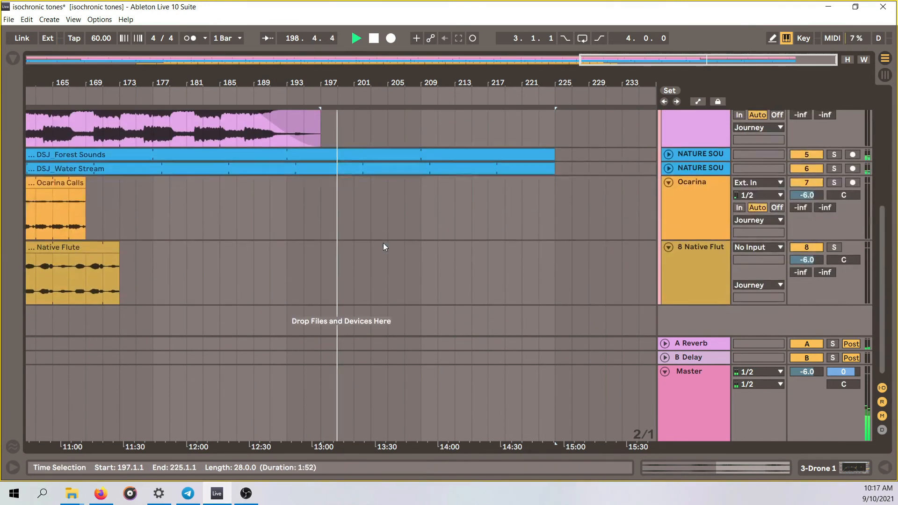
scroll(385, 249, "up", 7)
scroll(385, 252, "up", 8)
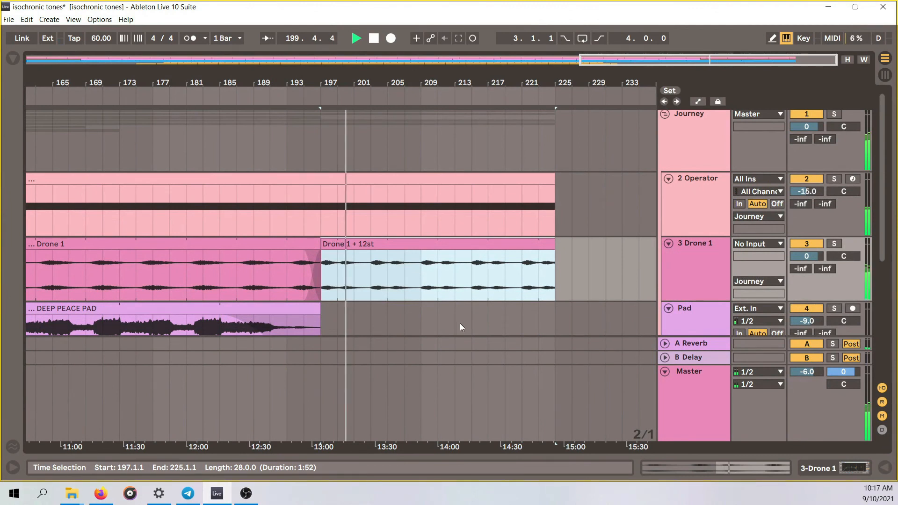
scroll(459, 318, "up", 1)
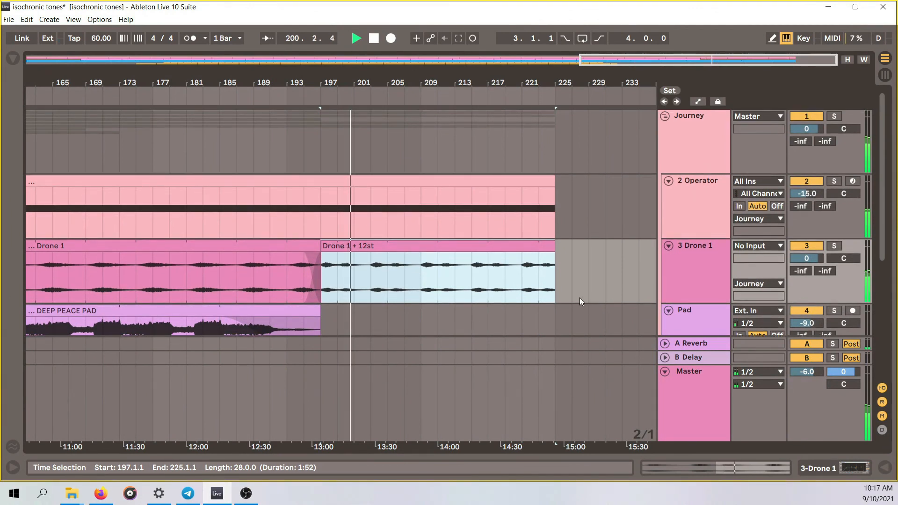
scroll(580, 301, "down", 5)
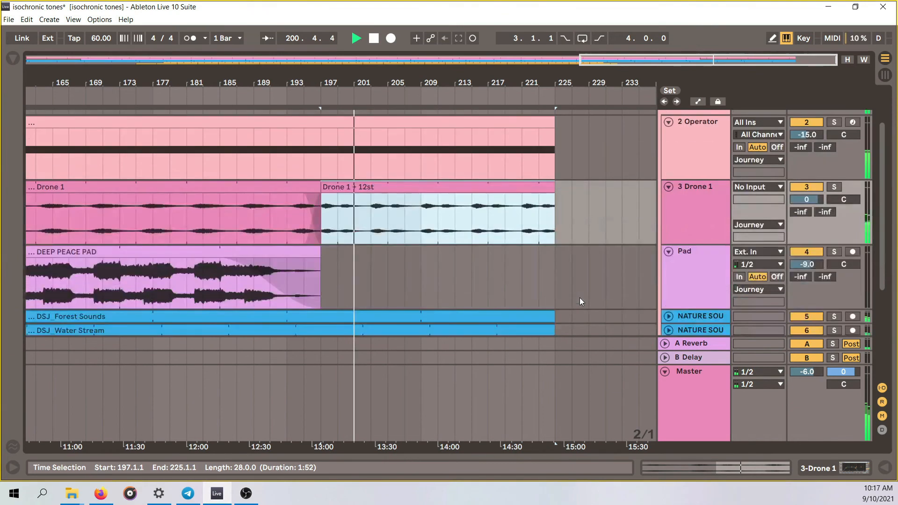
Step: Stop playback and extend the Drone 1 clip to bar 225, over the Drone 1 + 12st clip
scroll(580, 301, "down", 1)
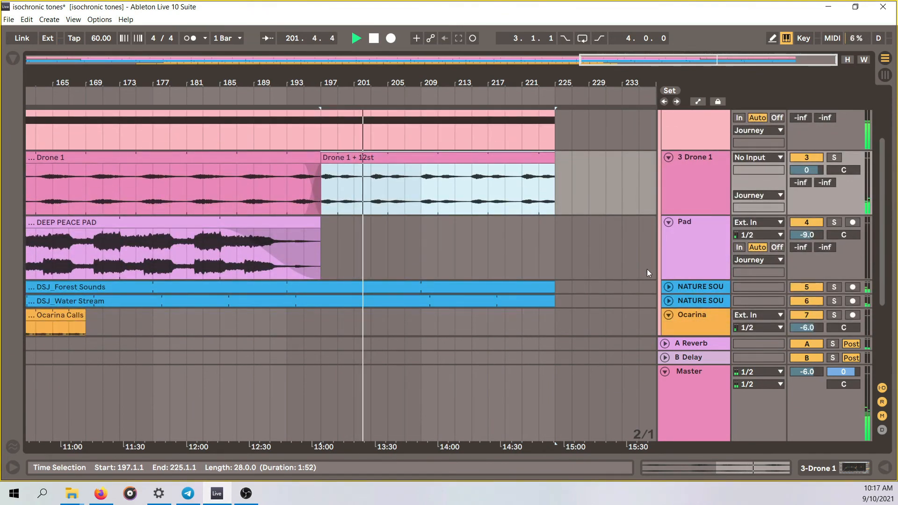
key("space")
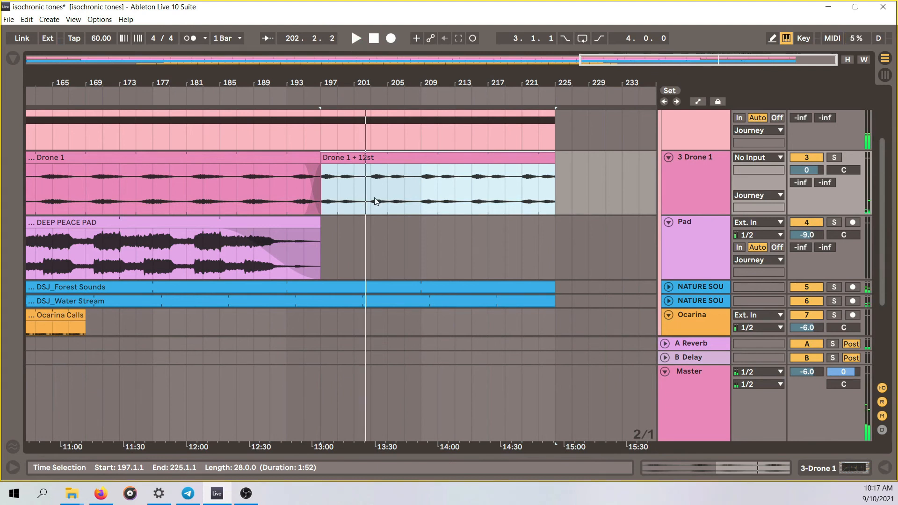
left_click_drag(320, 158, 553, 160)
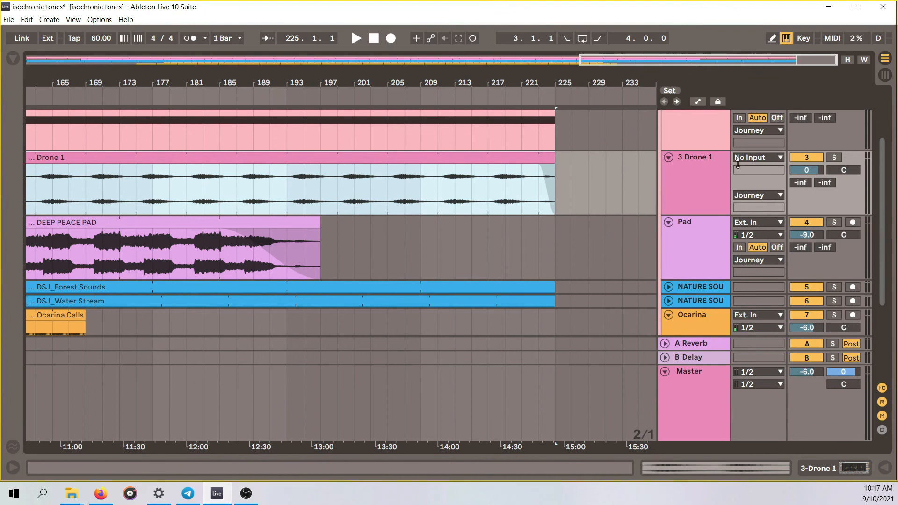
Step: Insert an audio track below Drone 1 and paste a copy of the Drone 1 + 12st session clip on it at bar 197
right_click(701, 166)
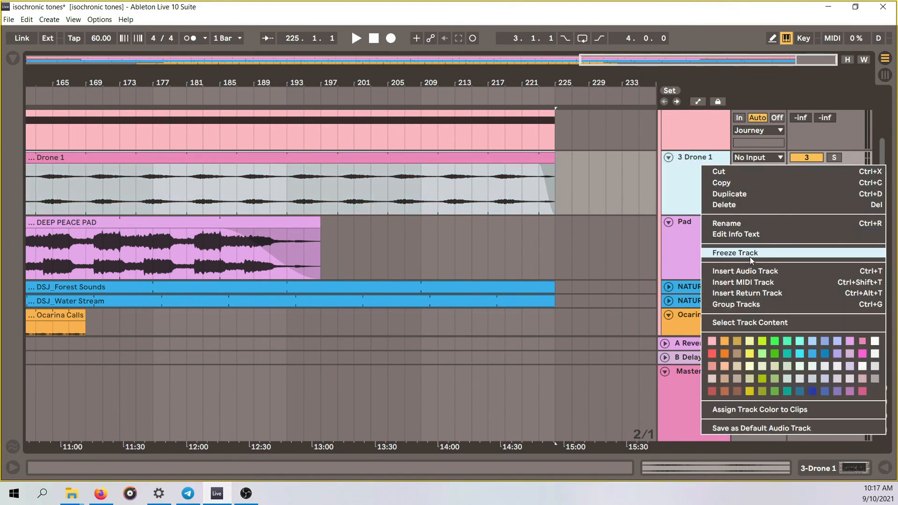
left_click(759, 270)
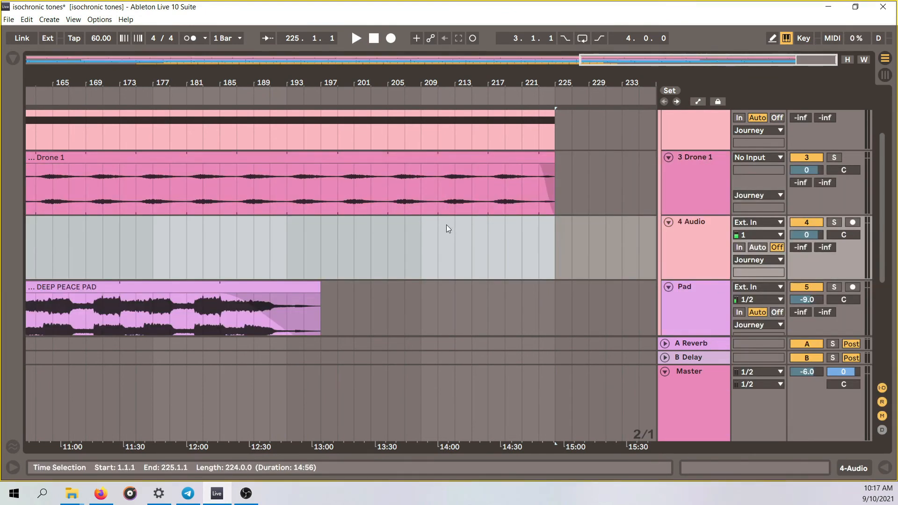
key("Tab")
left_click(212, 93)
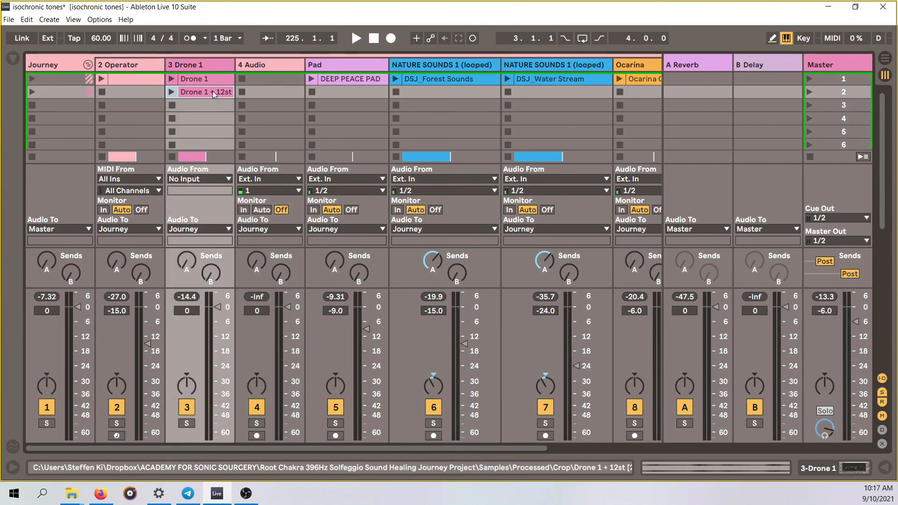
key("Tab")
left_click(324, 226)
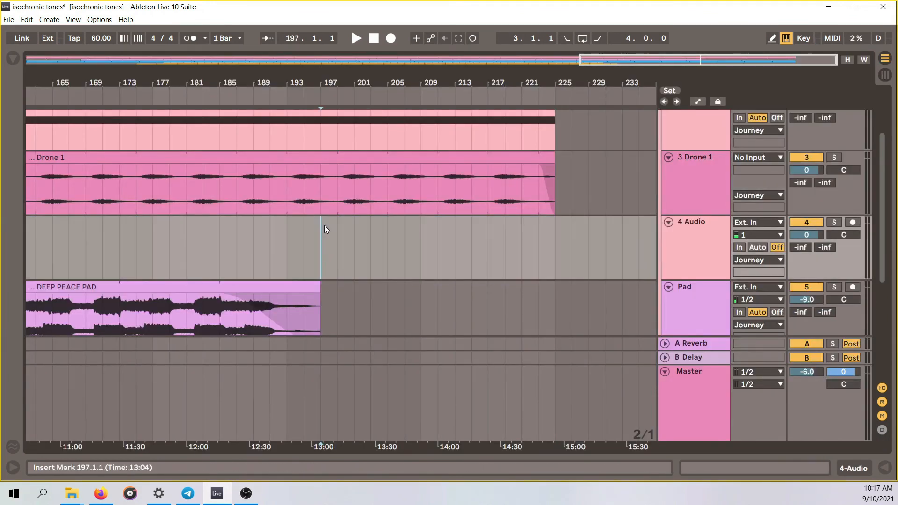
key("ctrl+v")
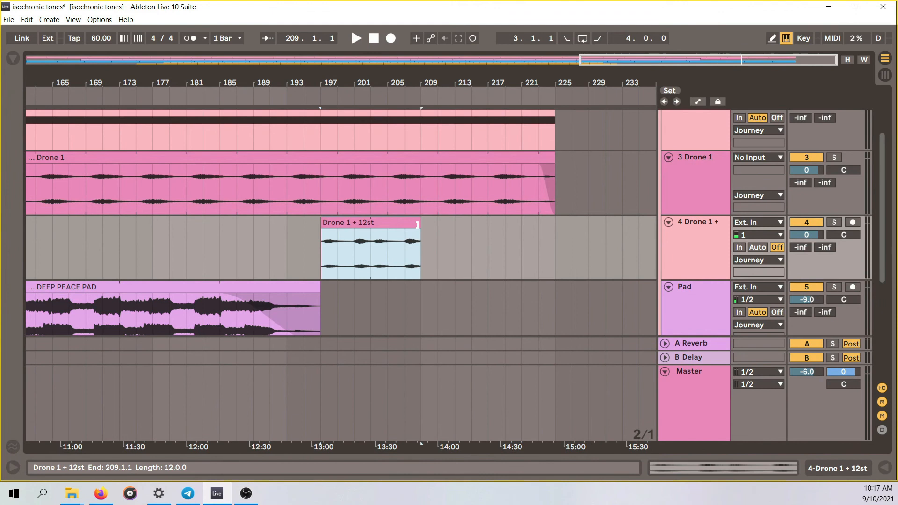
Step: Extend the pasted Drone 1 + 12st clip to bar 225 and add a fade-out of about two bars at its end
left_click_drag(420, 224, 556, 222)
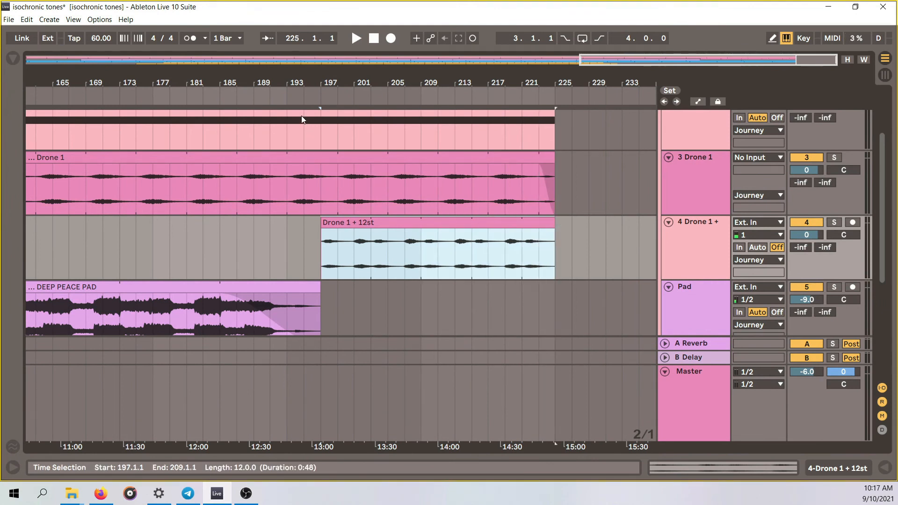
left_click(291, 96)
scroll(603, 318, "down", 2)
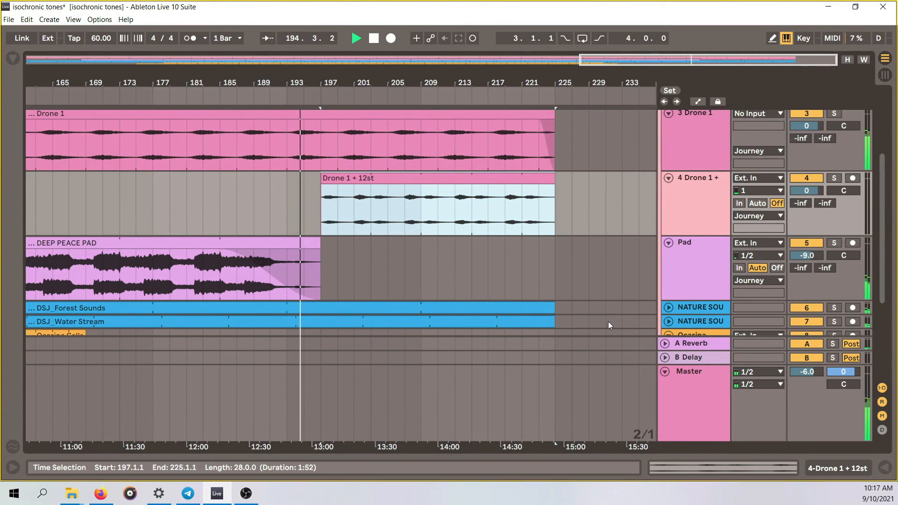
scroll(608, 322, "down", 1)
scroll(608, 321, "down", 4)
scroll(608, 321, "up", 7)
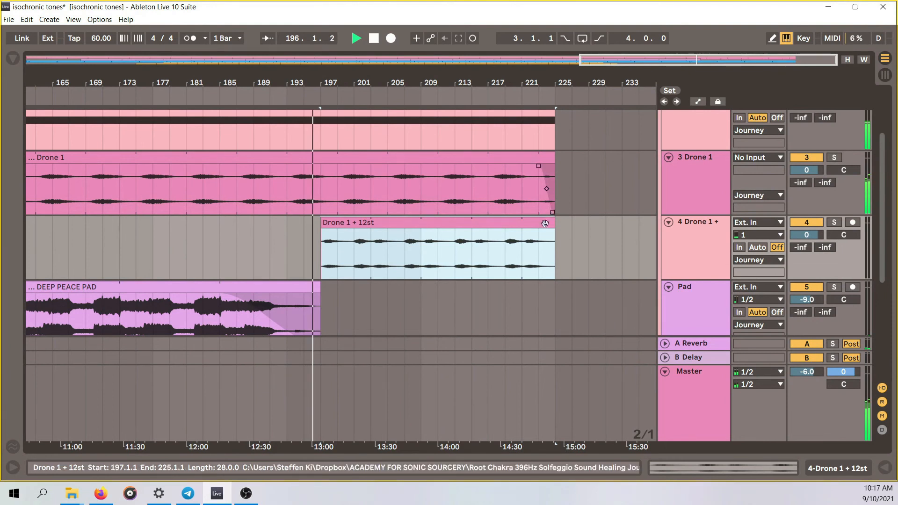
left_click_drag(551, 232, 536, 232)
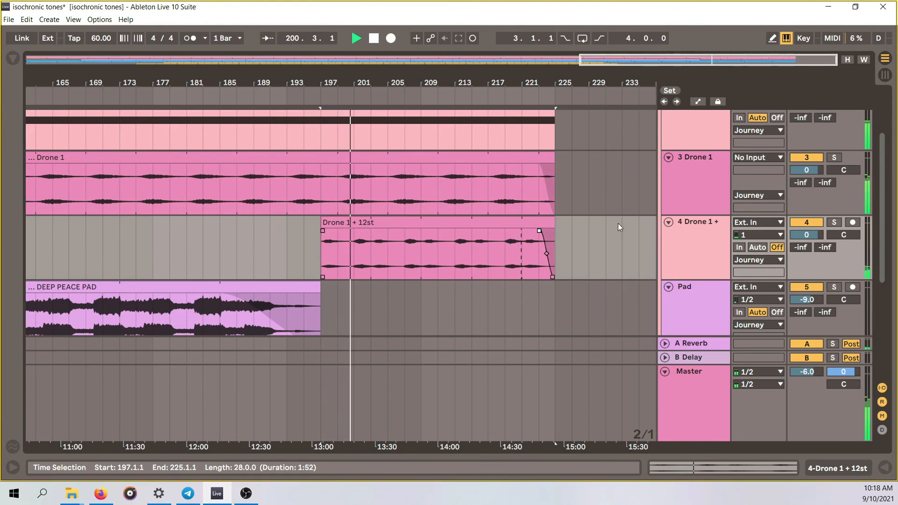
Step: Review the layered drones against the pad, nature sounds and instrument tracks during playback from about bar 200, and stop playback
scroll(619, 223, "down", 5)
scroll(618, 227, "down", 2)
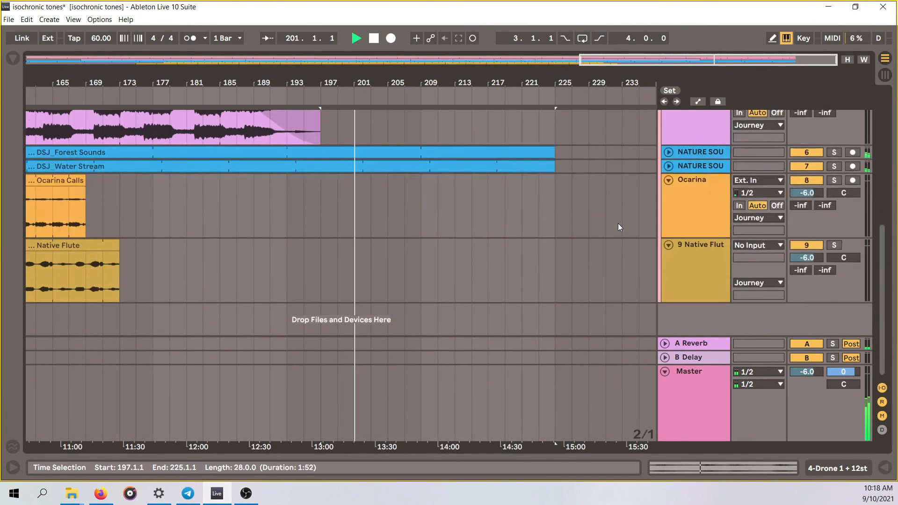
scroll(596, 187, "up", 6)
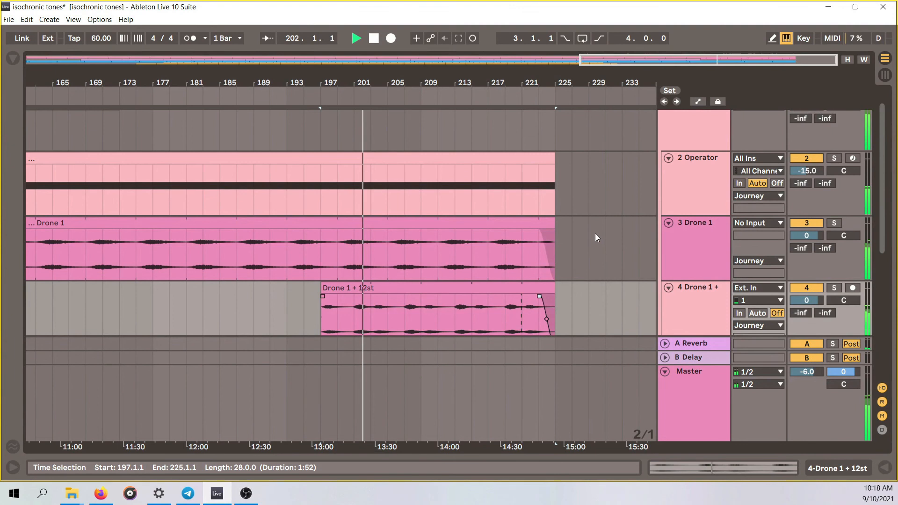
scroll(594, 232, "down", 3)
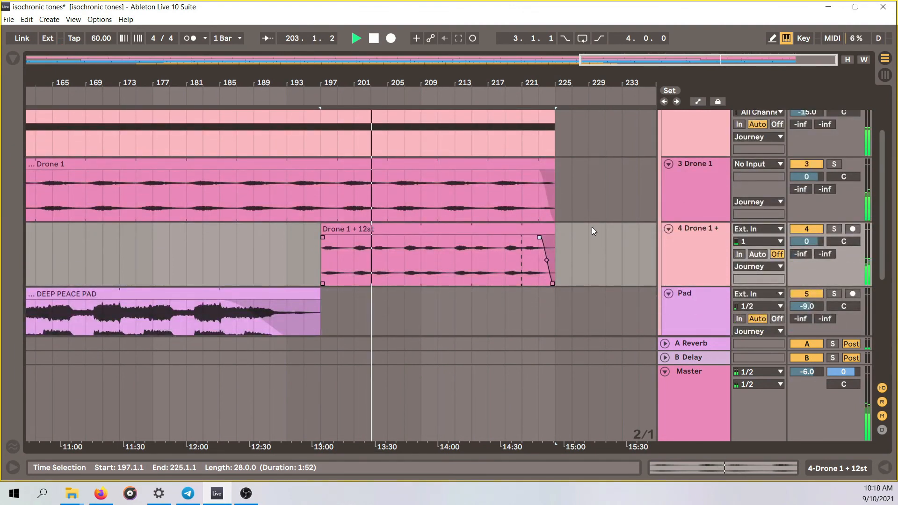
scroll(591, 226, "up", 2)
scroll(591, 227, "down", 4)
scroll(591, 226, "down", 2)
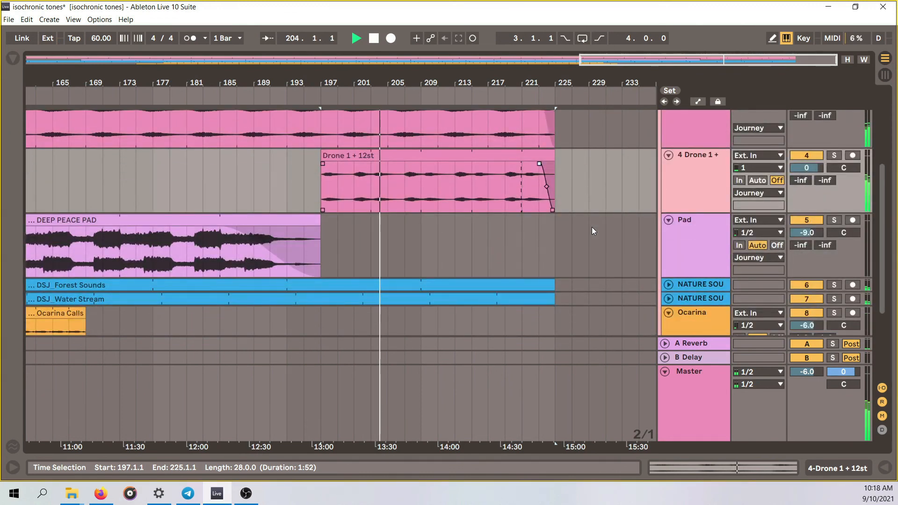
scroll(592, 228, "up", 5)
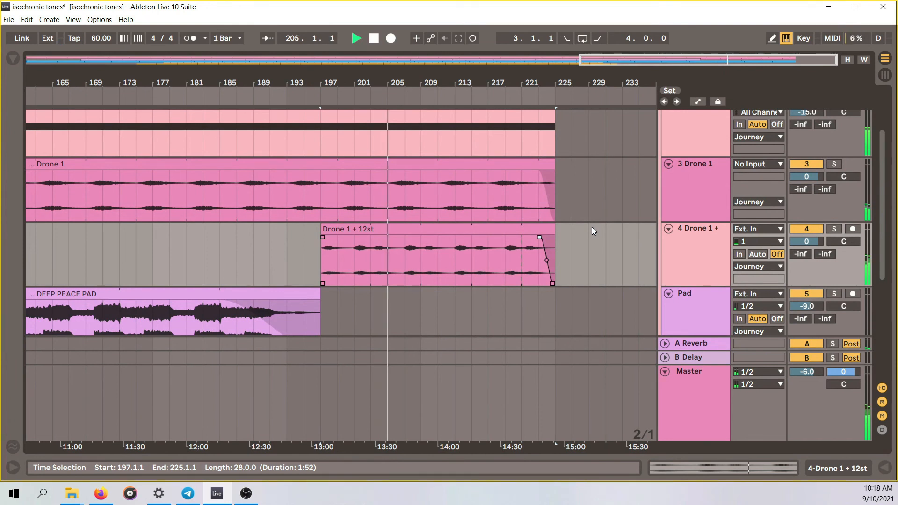
scroll(591, 229, "up", 5)
scroll(591, 227, "down", 4)
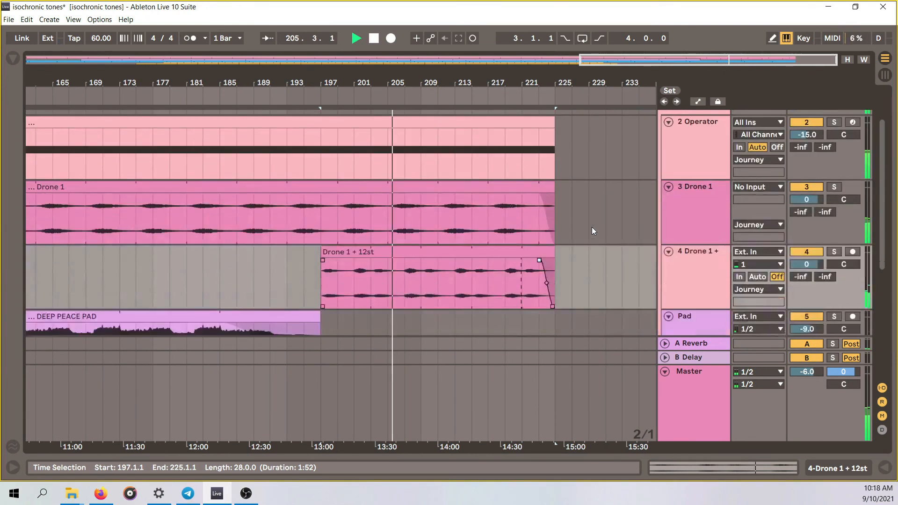
left_click(374, 38)
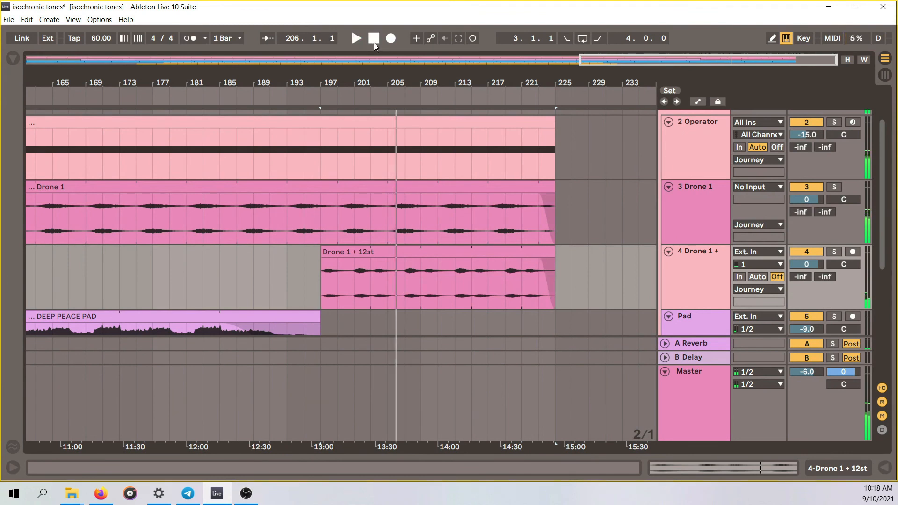
Step: Show the whole arrangement and set the loop range from bar 1 to bar 225, selecting its 224 bars across all tracks
key("w")
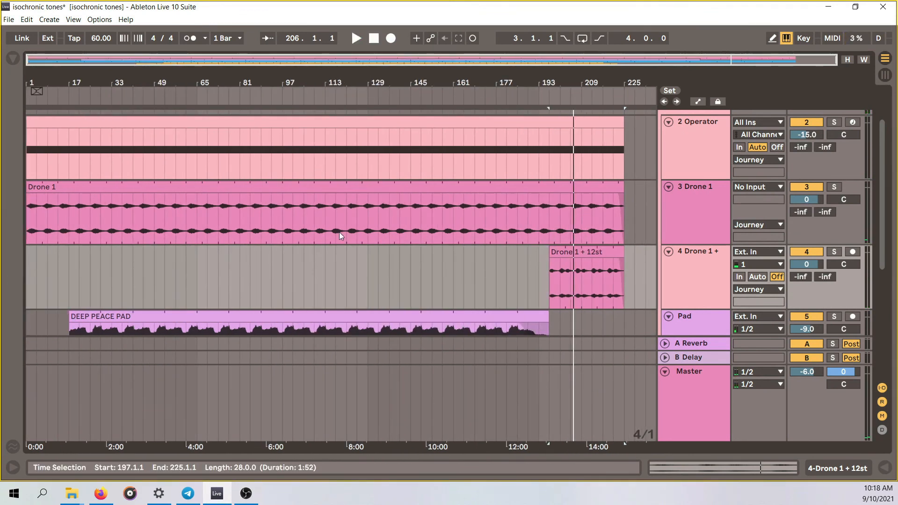
left_click_drag(32, 90, 625, 98)
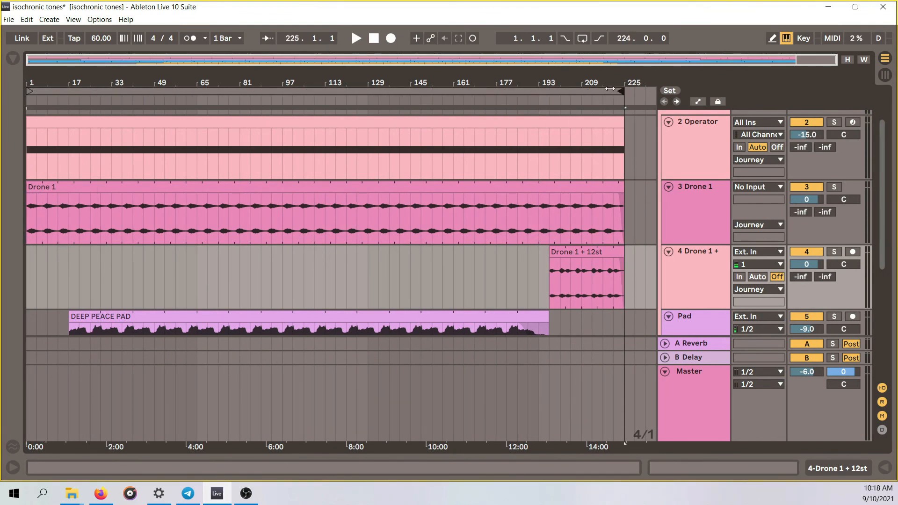
left_click(613, 91)
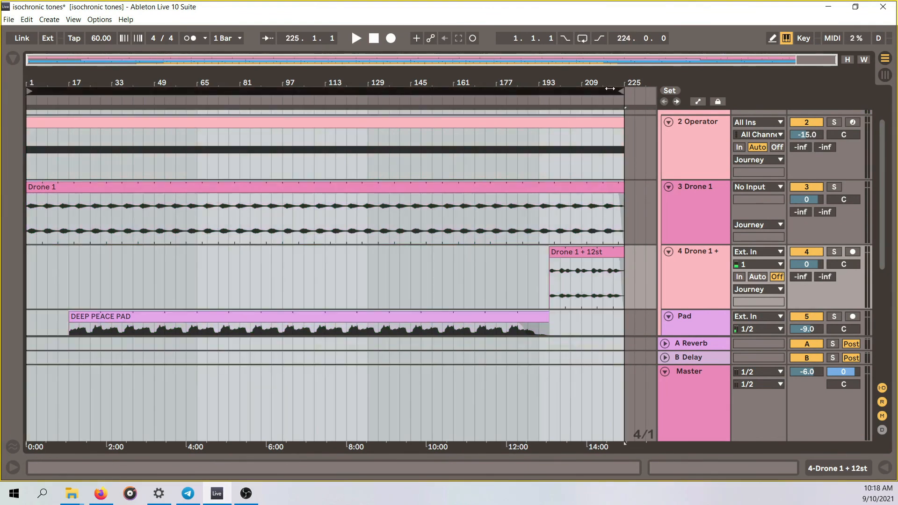
Step: Set up an audio export of the Master with 24-bit WAV and MP3 encoding enabled, and cancel it before saving
left_click(9, 19)
left_click(94, 161)
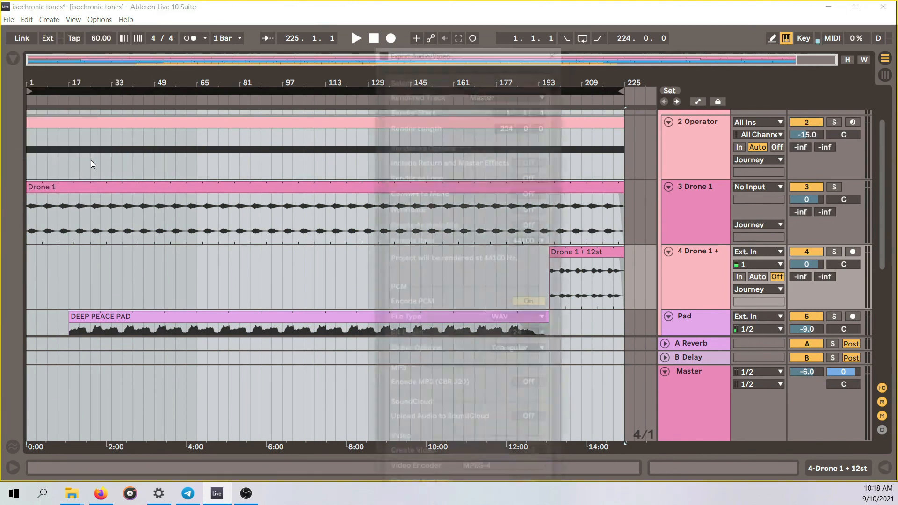
left_click_drag(465, 7, 439, 9)
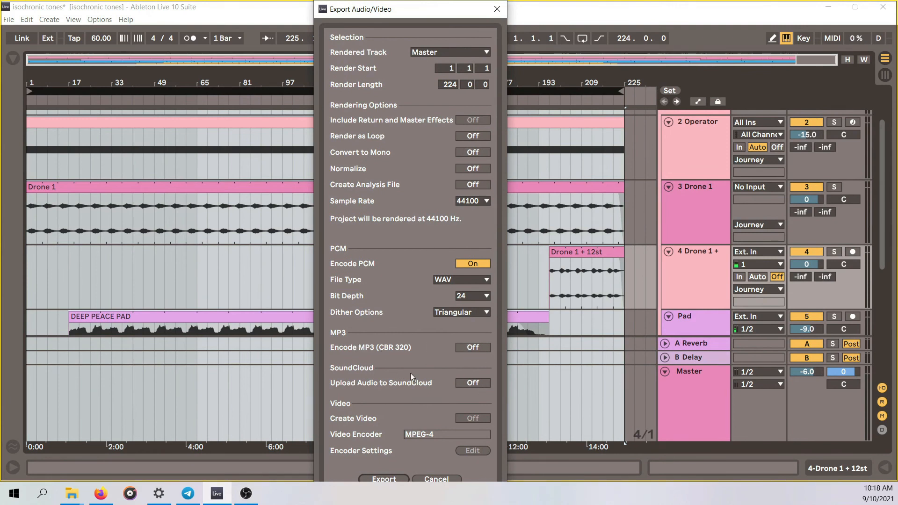
left_click(472, 346)
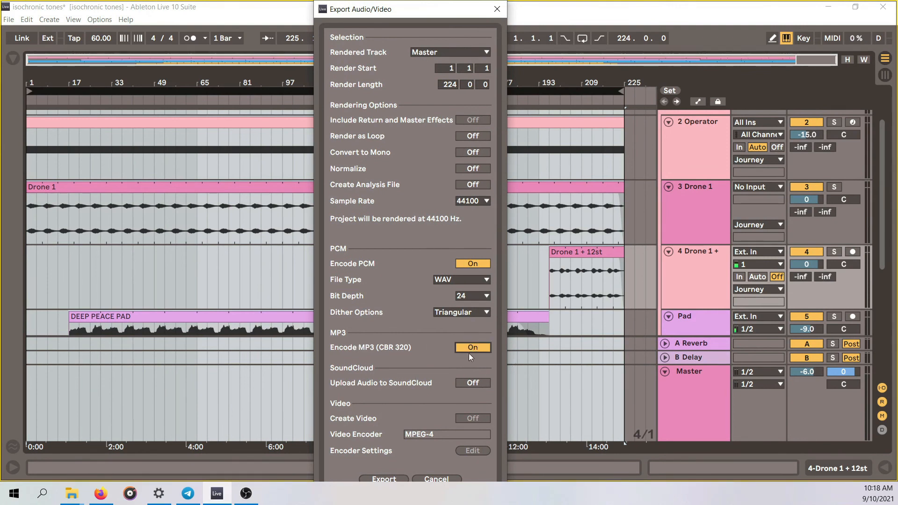
left_click(481, 263)
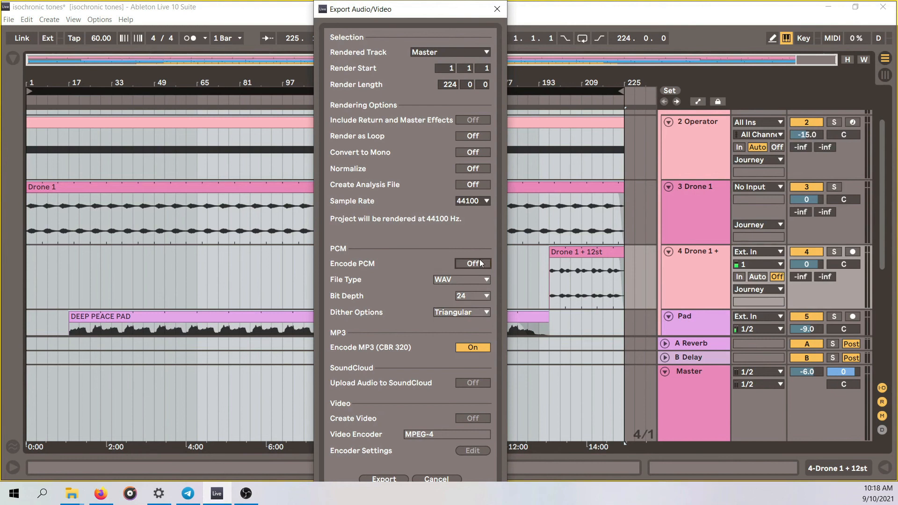
left_click(481, 263)
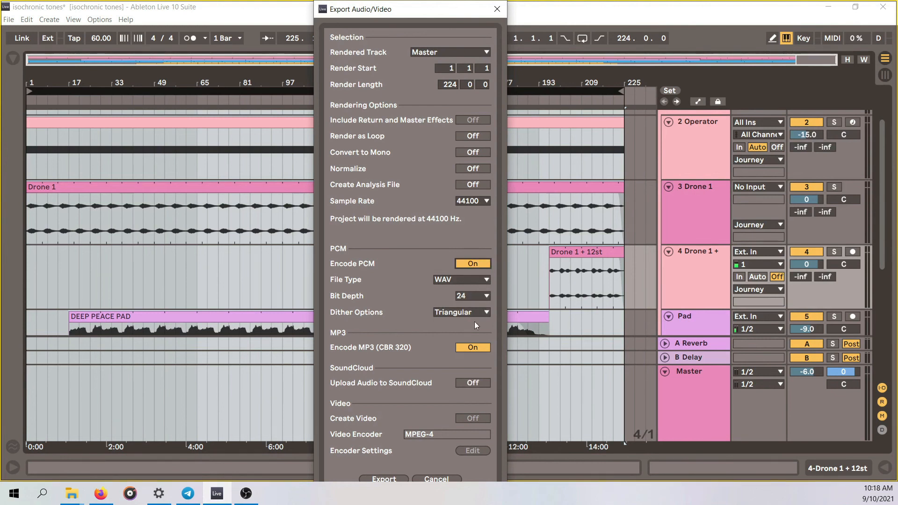
left_click(389, 479)
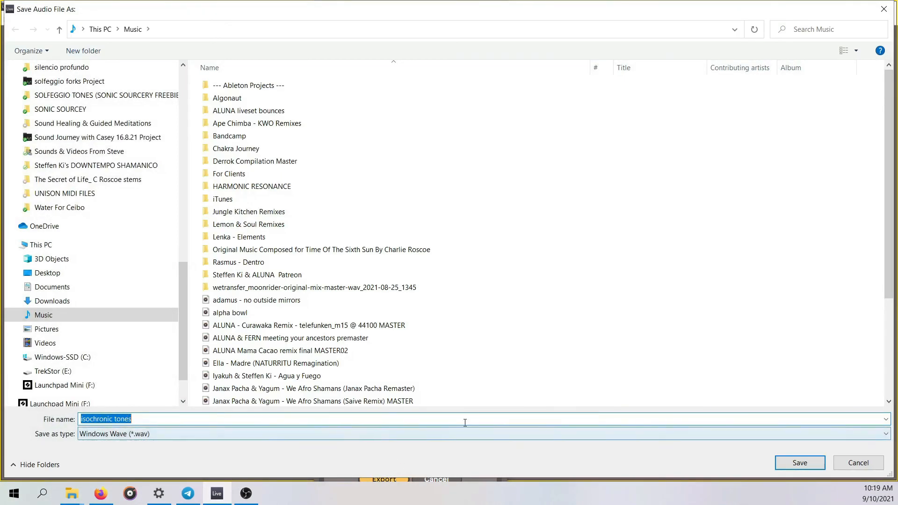
left_click(849, 460)
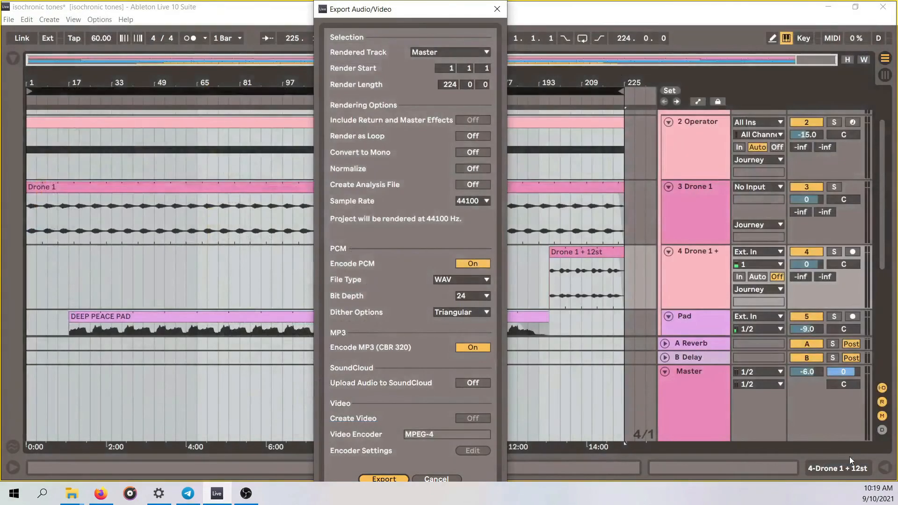
left_click(499, 11)
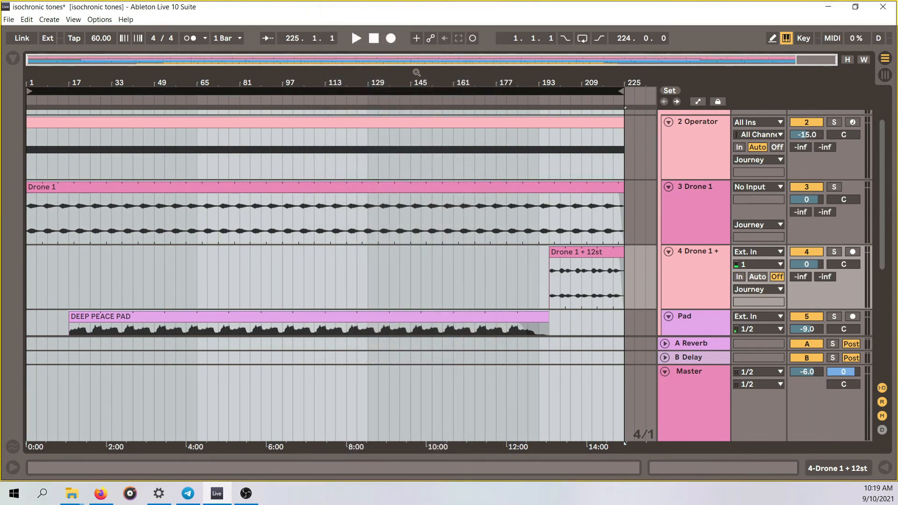
Step: Switch to the Session View to show the clips and mixer of all tracks
left_click(889, 76)
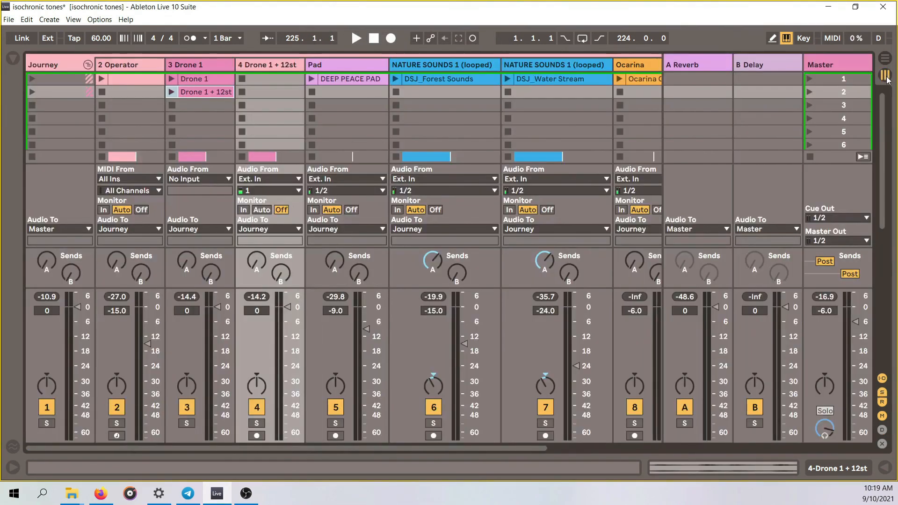